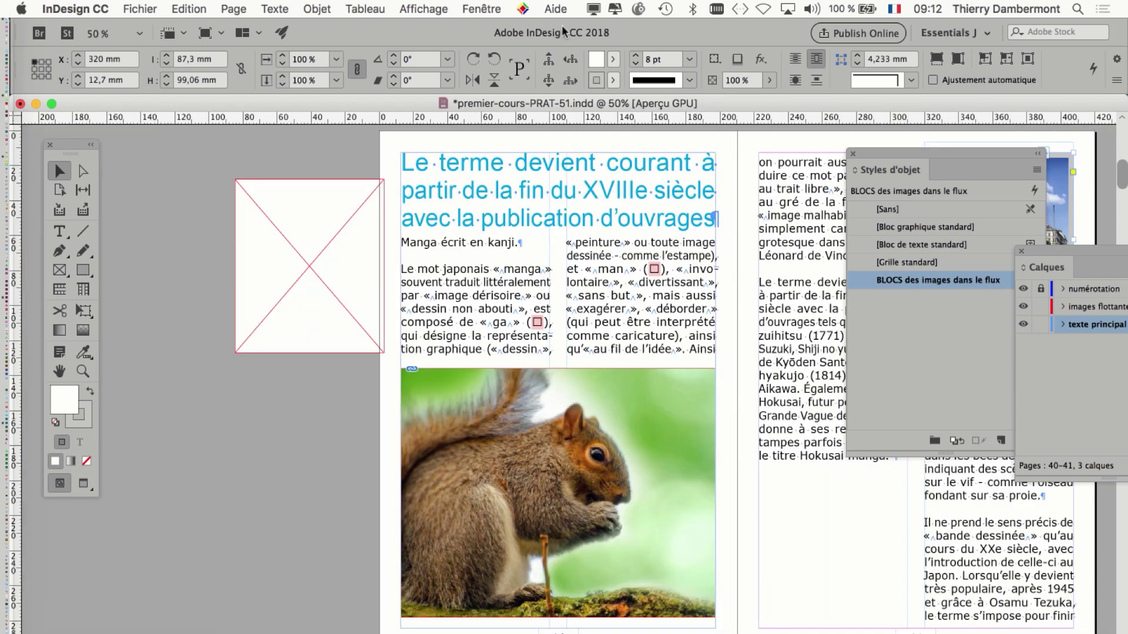
- Show the Pages panel and go to page 40 in the 40–41 spread
left_click(481, 9)
left_click(550, 339)
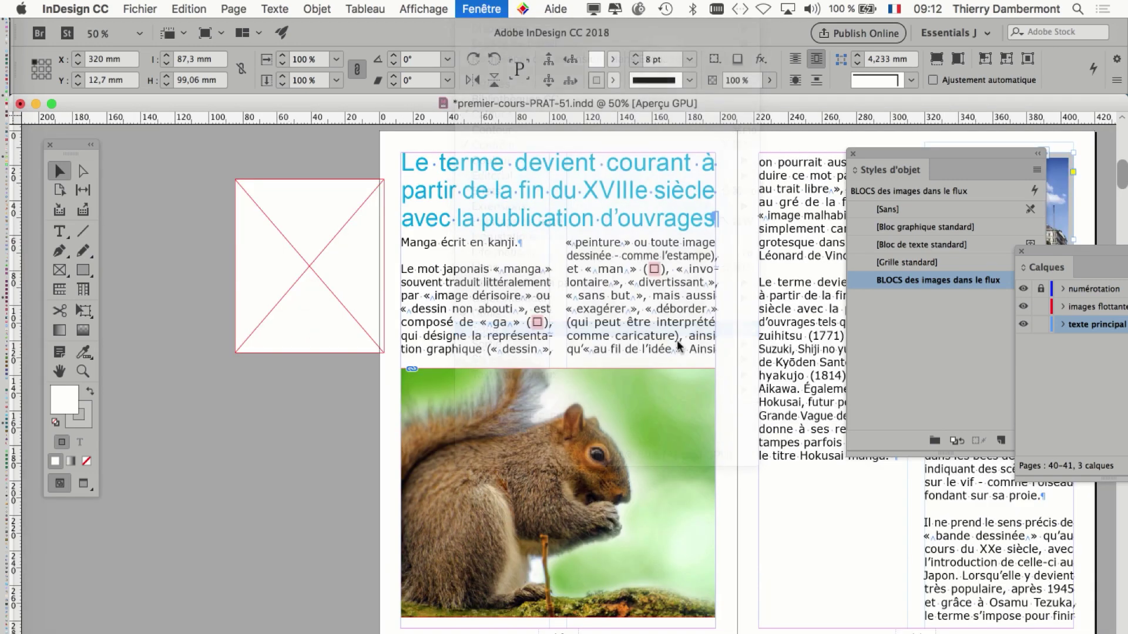
left_click_drag(1001, 203, 185, 179)
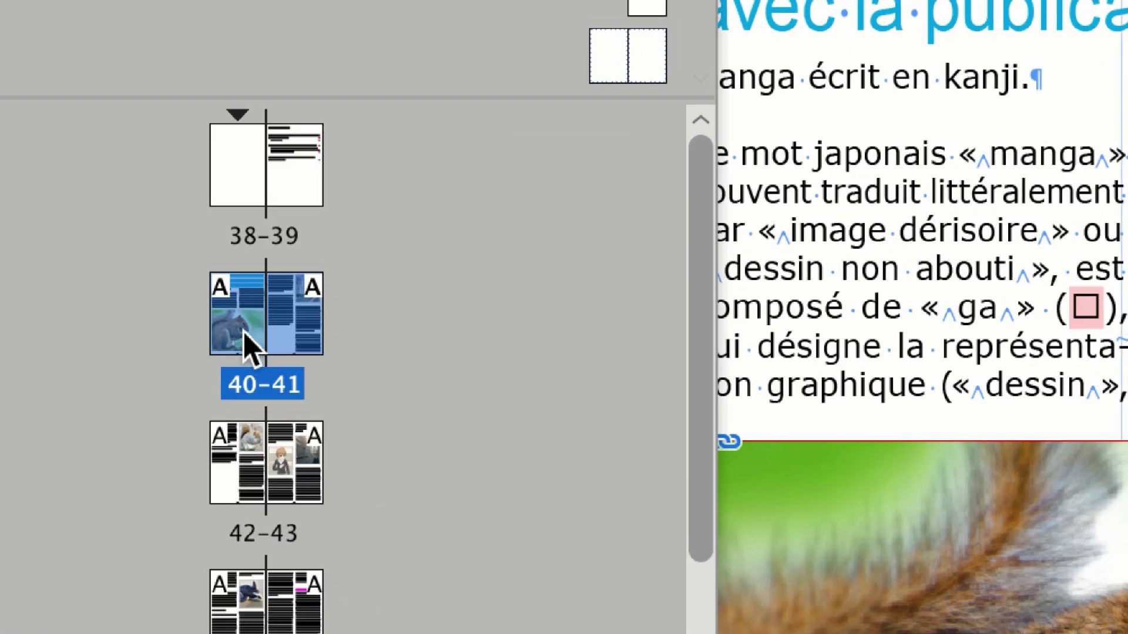
double_click(238, 329)
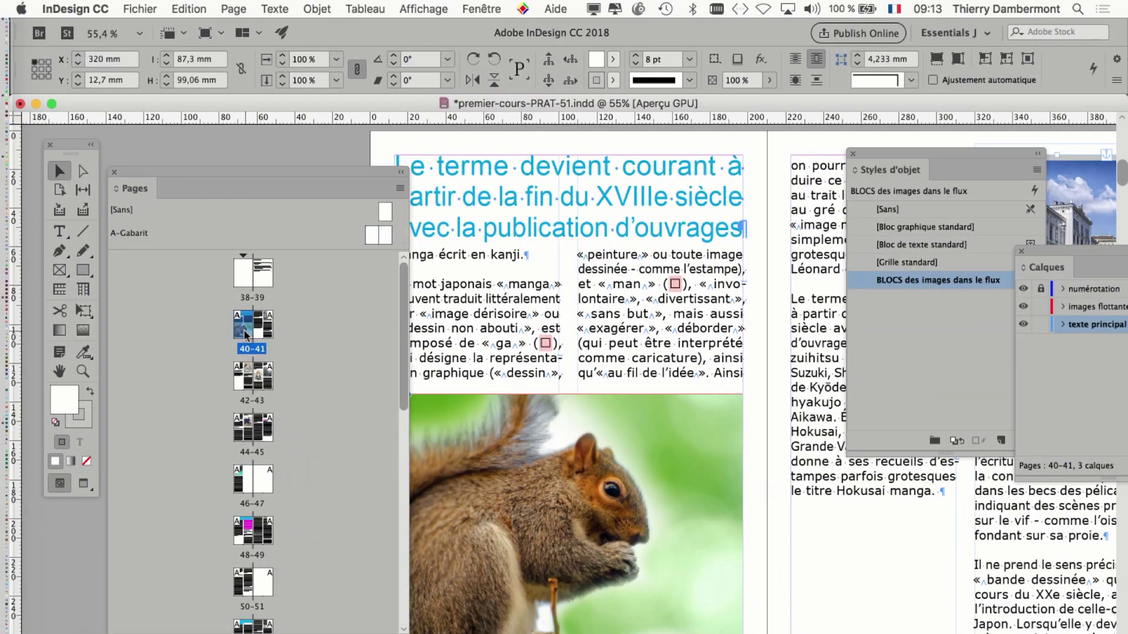
left_click_drag(194, 176, 837, 174)
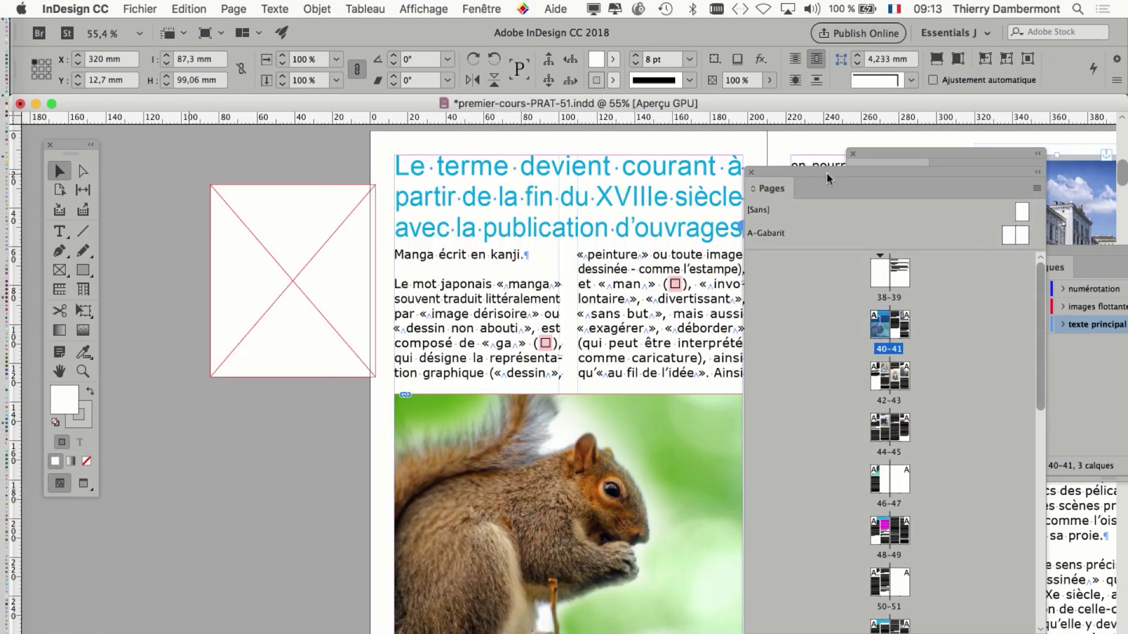
scroll(564, 382, "right", 5)
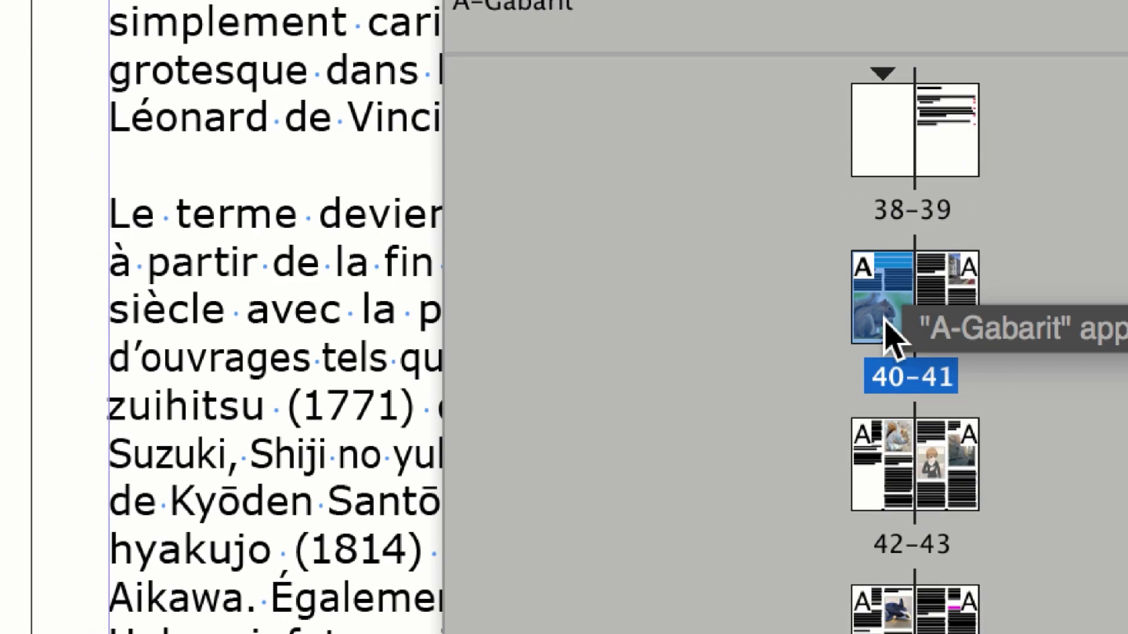
double_click(847, 465)
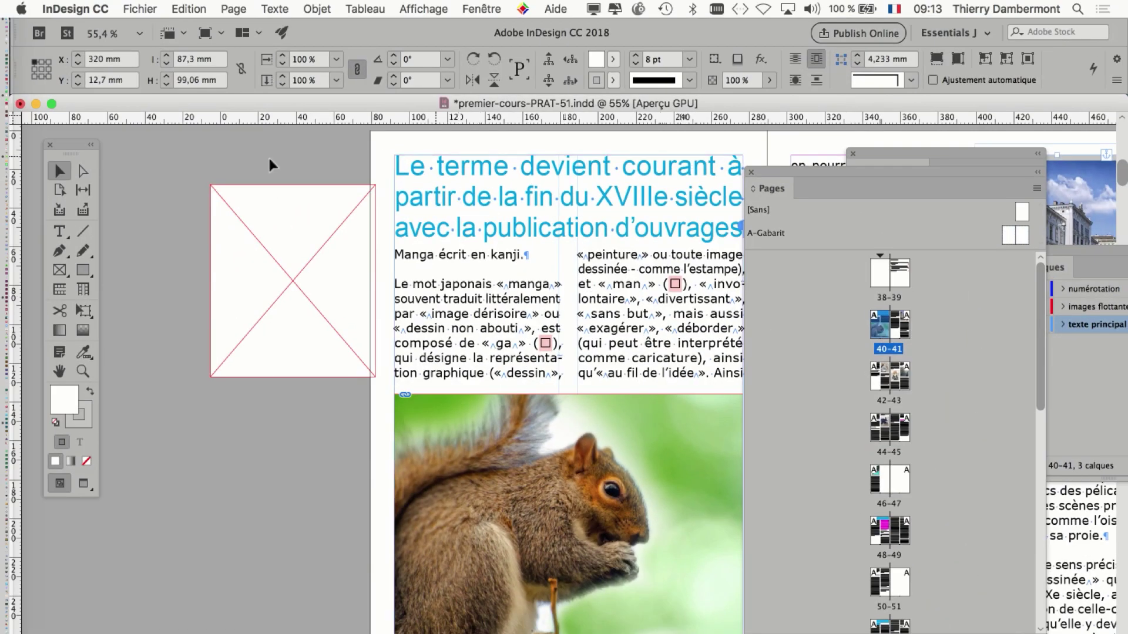
- Replace “Le terme” with “L’expression” at the start of the blue heading on page 40
left_click(59, 234)
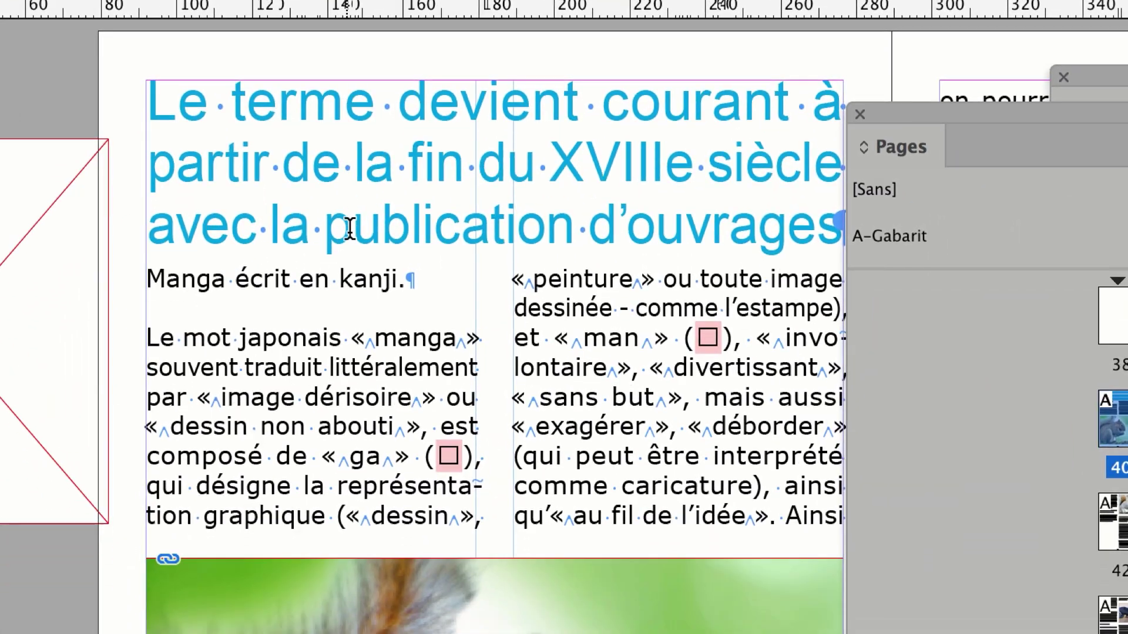
left_click(456, 116)
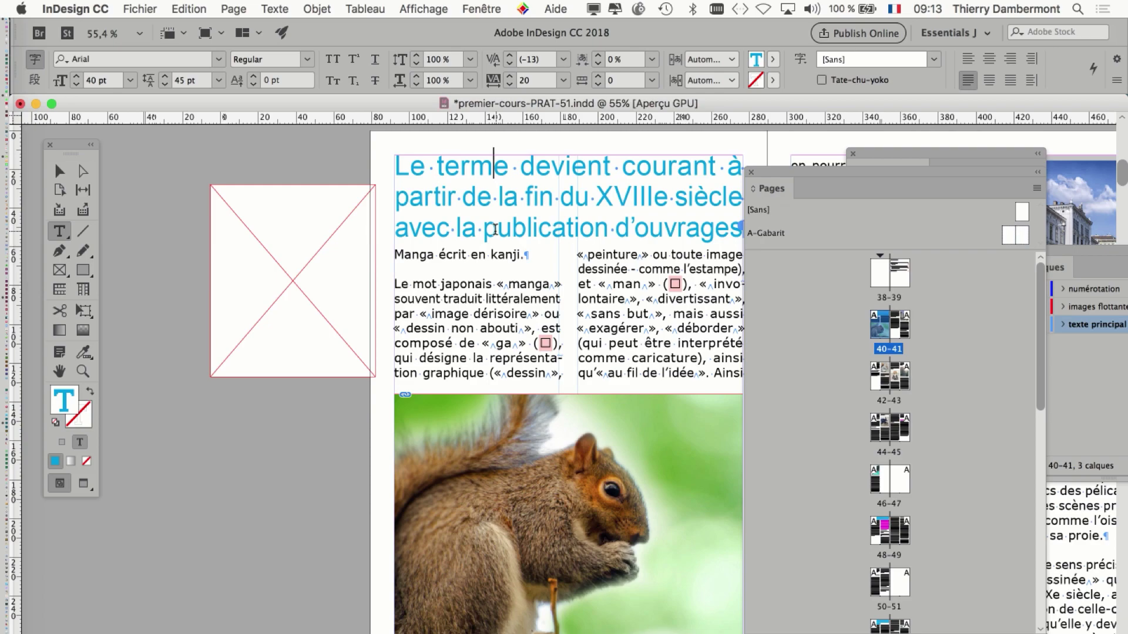
left_click_drag(612, 309, 528, 323)
left_click(404, 180)
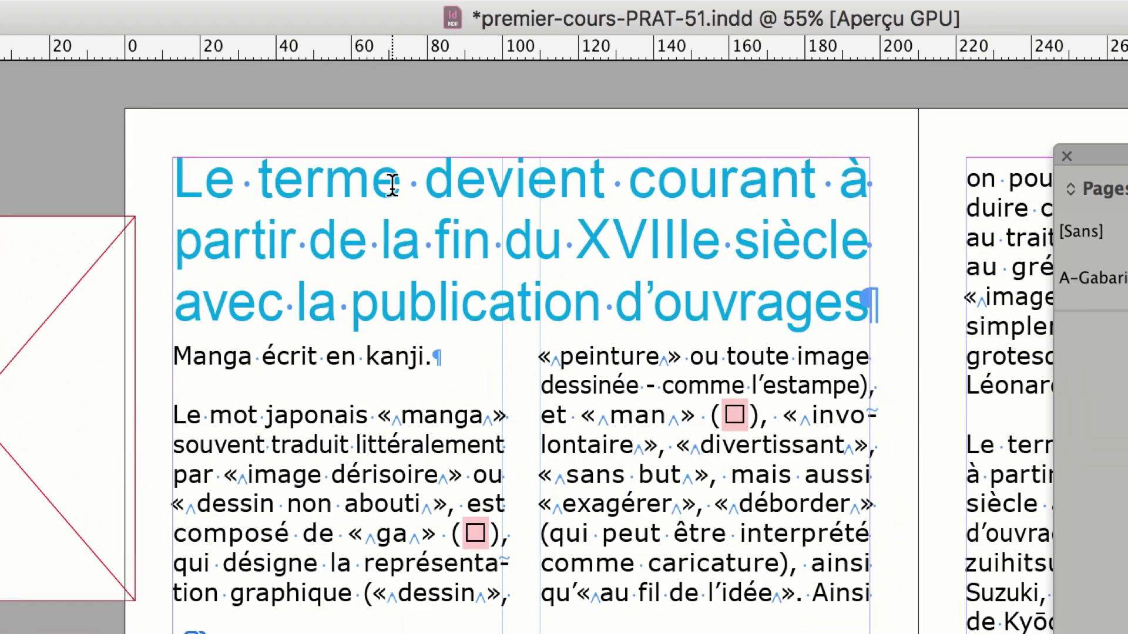
double_click(350, 183)
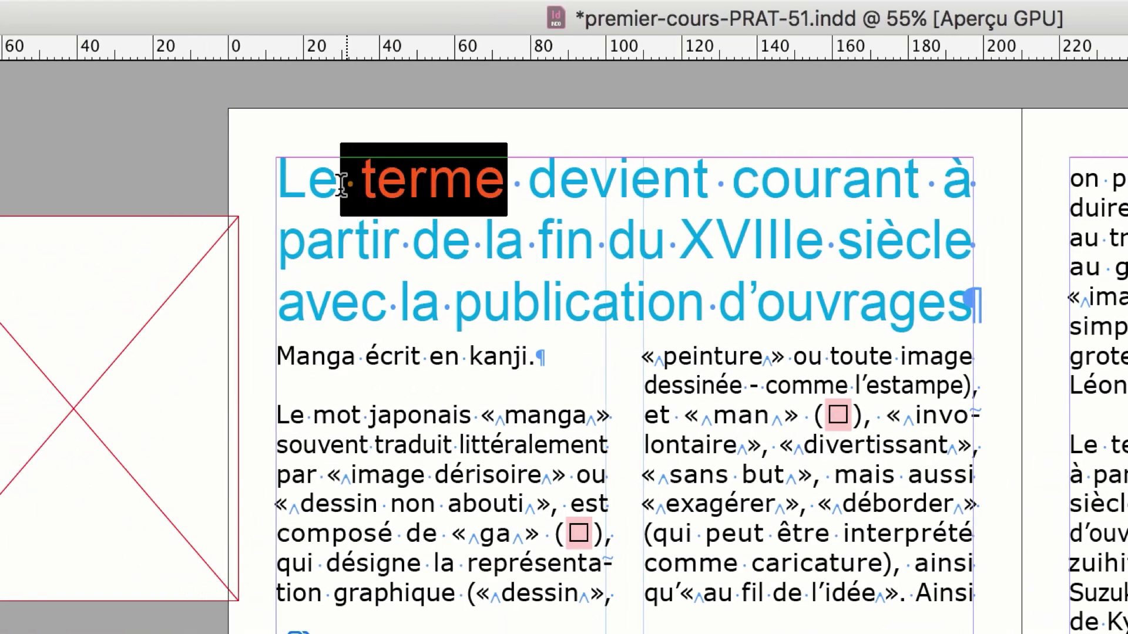
key("shift+Left")
key("shift+Left")
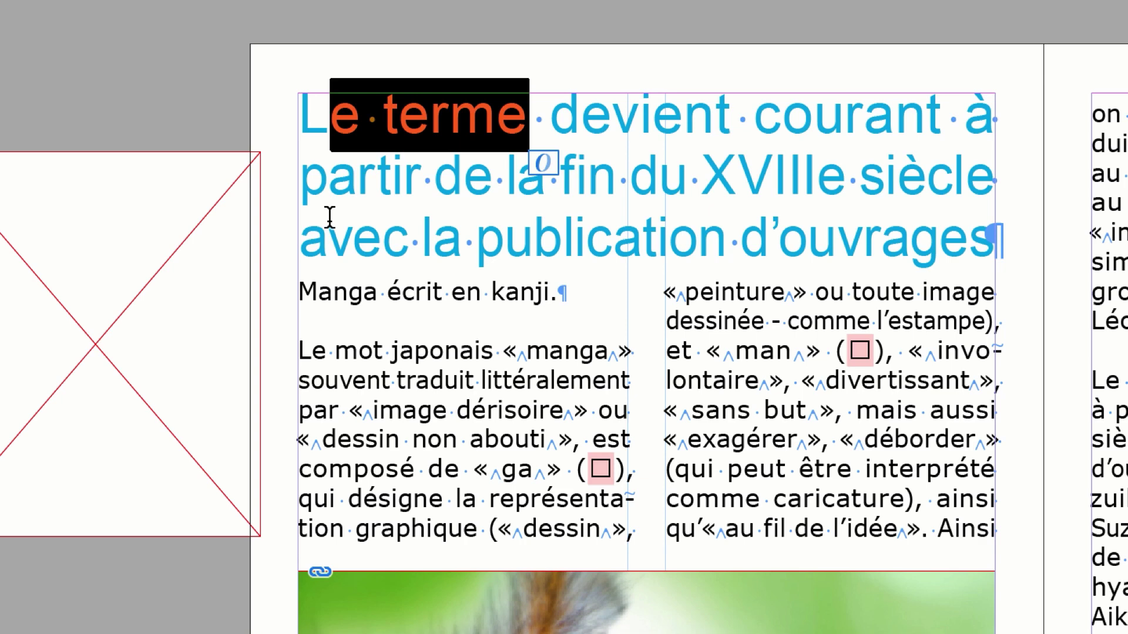
type("'expressi")
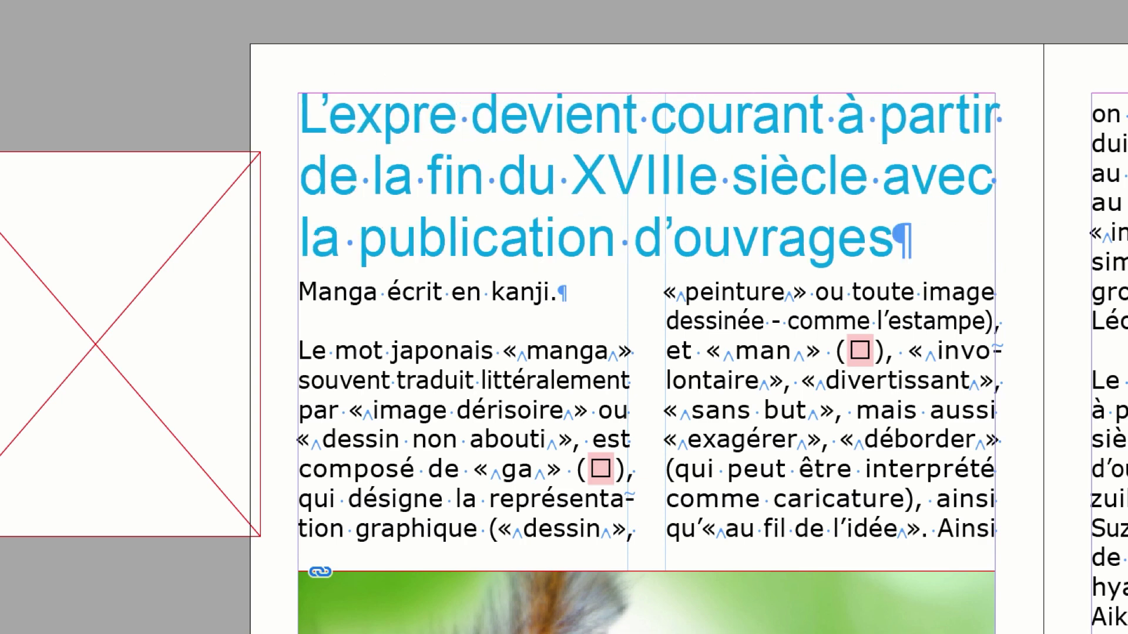
type("on")
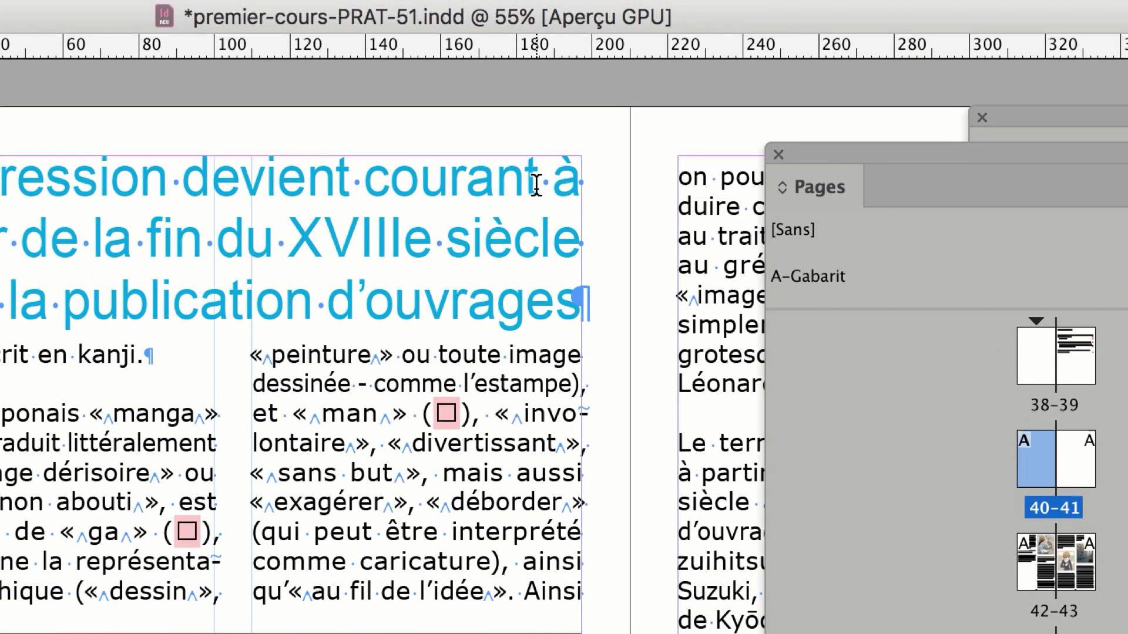
- Add an “e” to “courant” in the page 40 heading so it reads “courante”, and select that letter
left_click(536, 184)
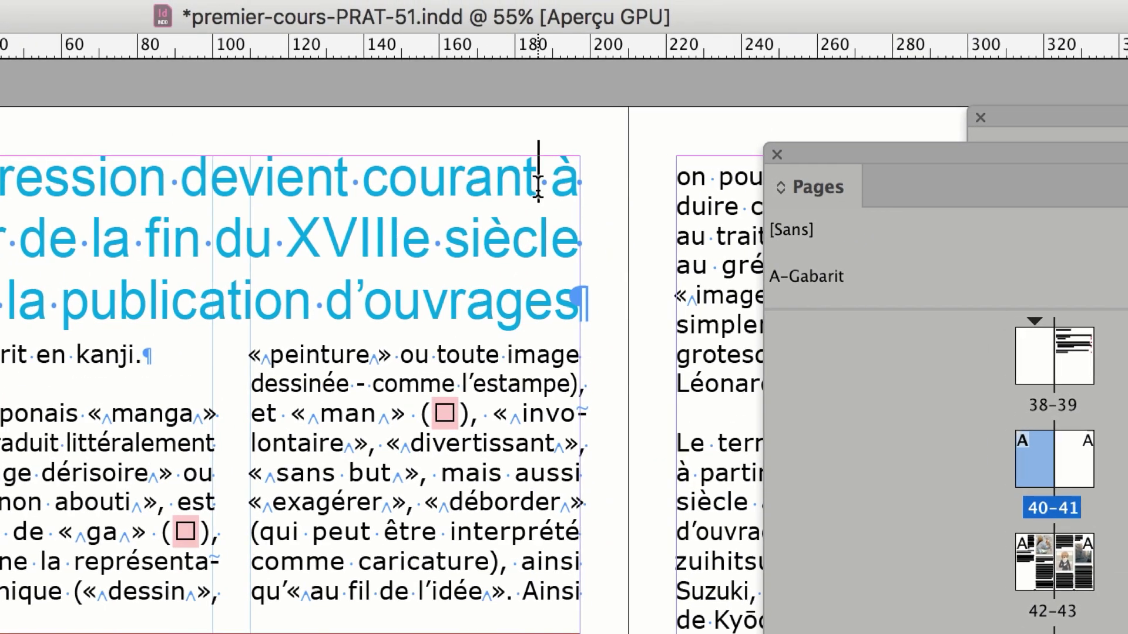
type("e")
key("shift+Left")
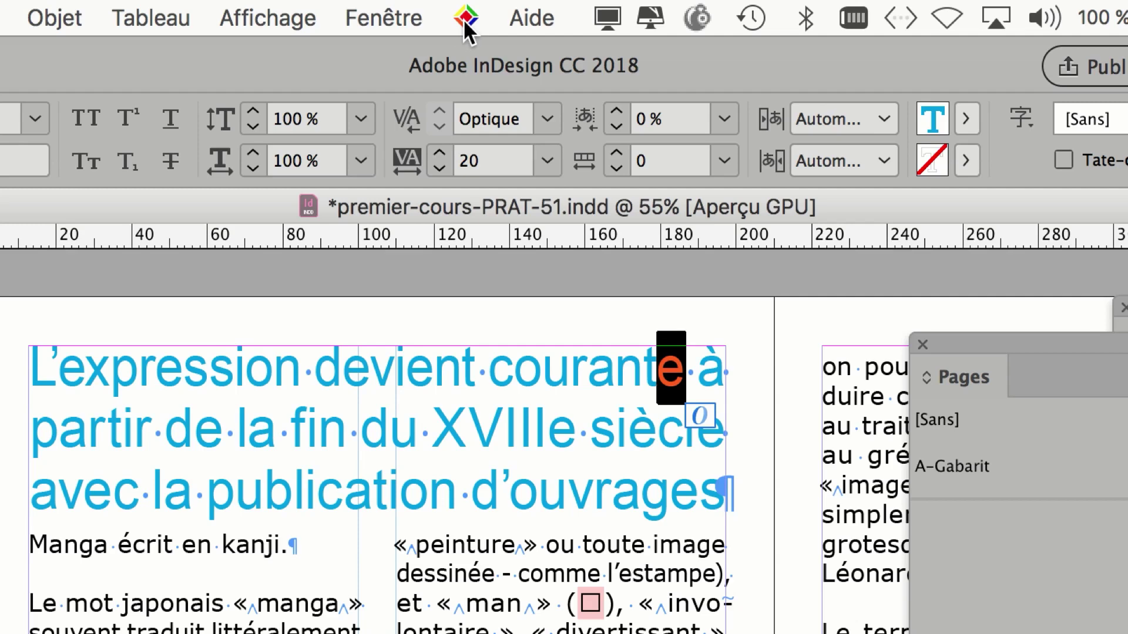
- Examine the ProLexis language tools, including the spelling, grammar, typographic and context analyses and their scope options
left_click(466, 19)
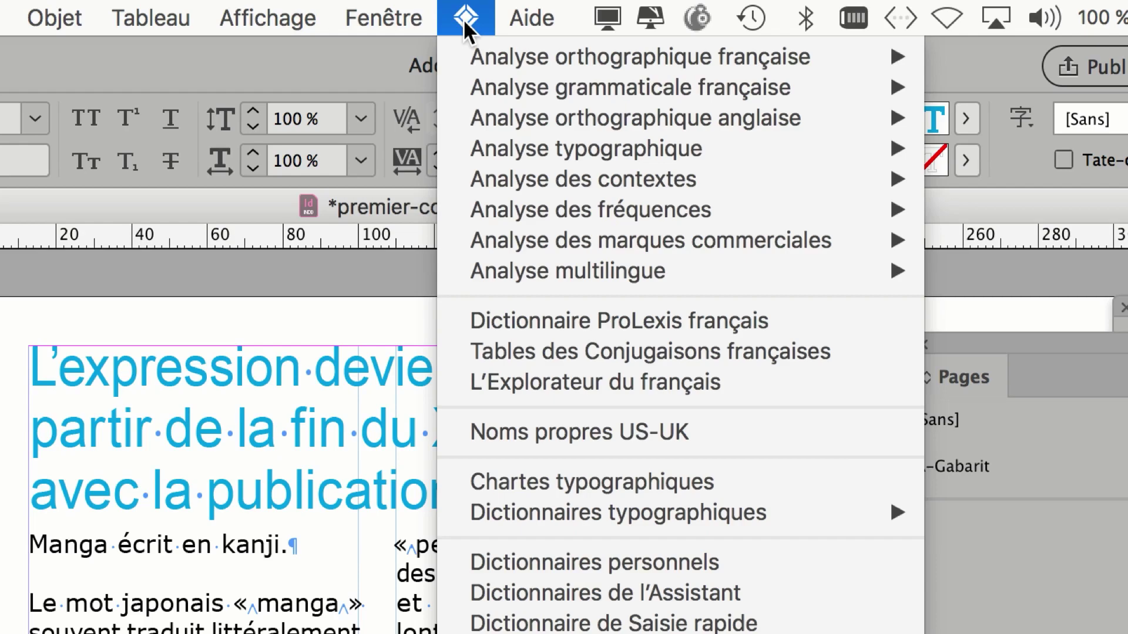
left_click(463, 18)
left_click(463, 19)
left_click(463, 19)
left_click(463, 19)
left_click(463, 19)
left_click(463, 19)
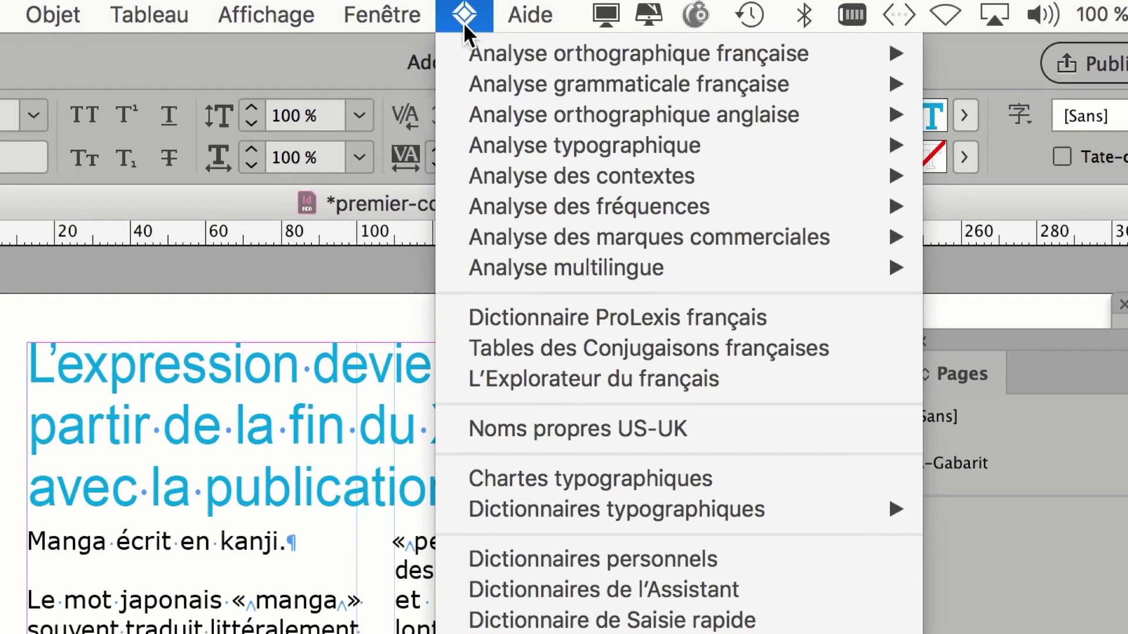
mouse_move(465, 40)
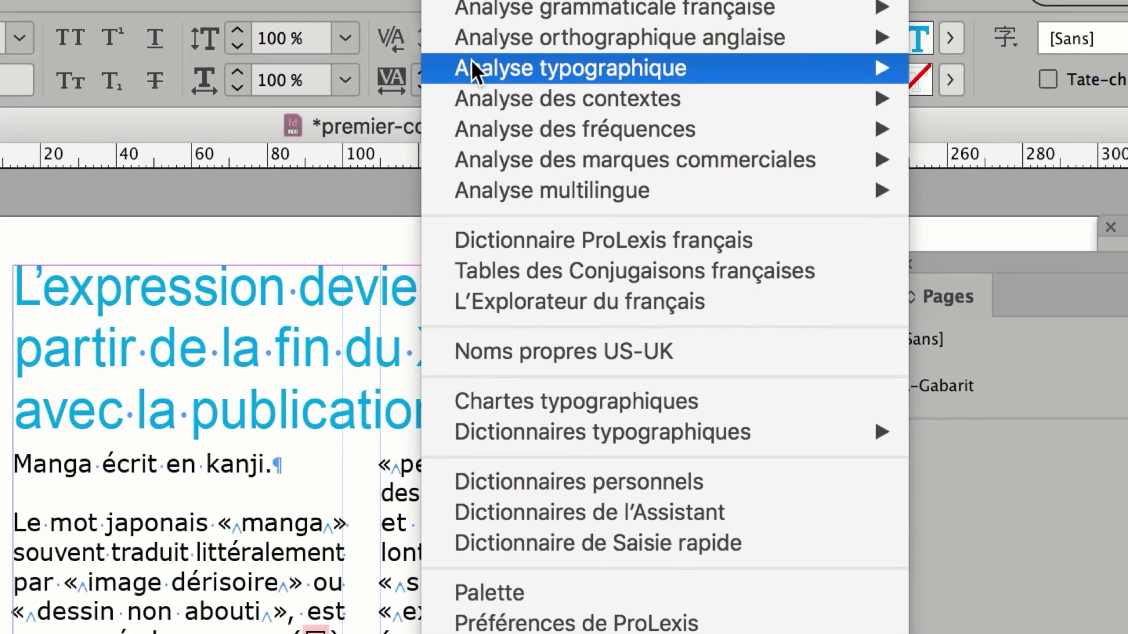
mouse_move(483, 126)
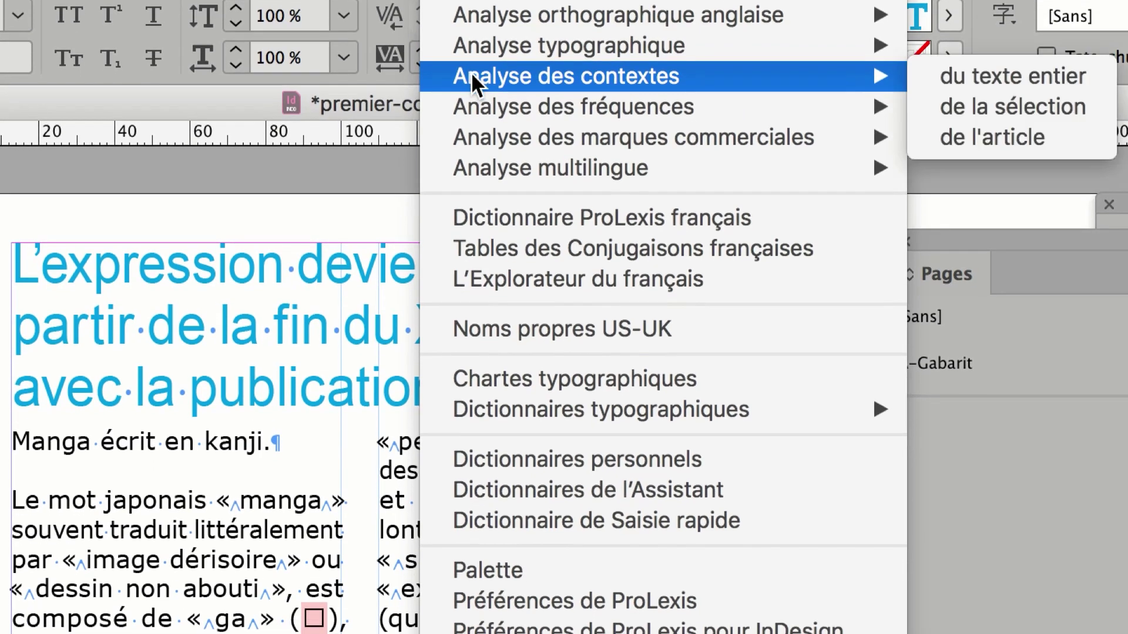
mouse_move(476, 125)
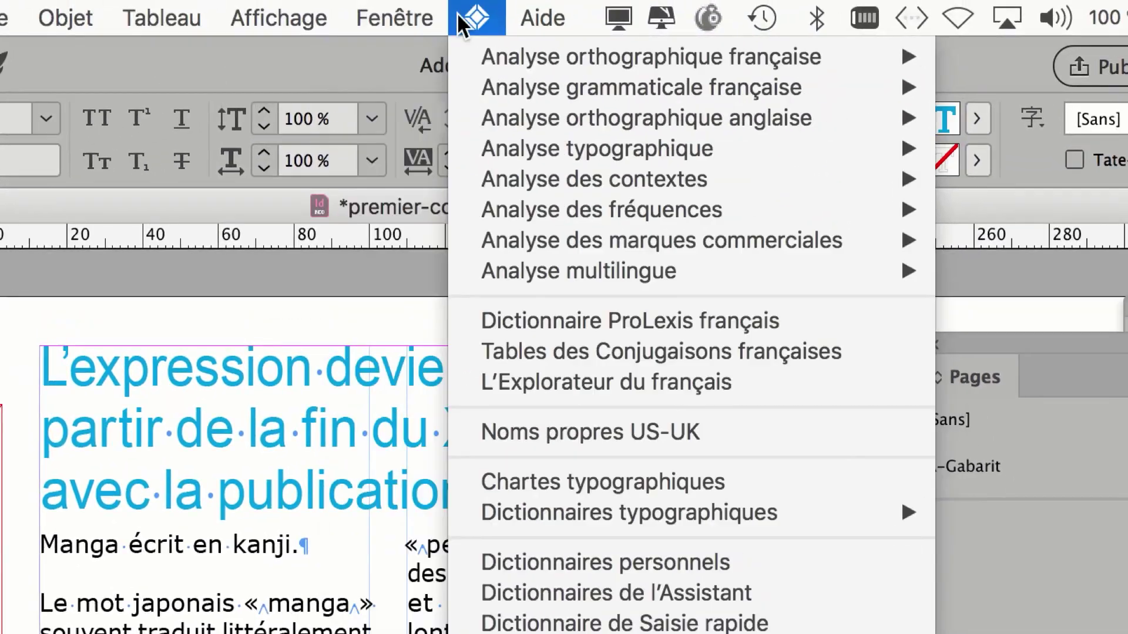
left_click(467, 19)
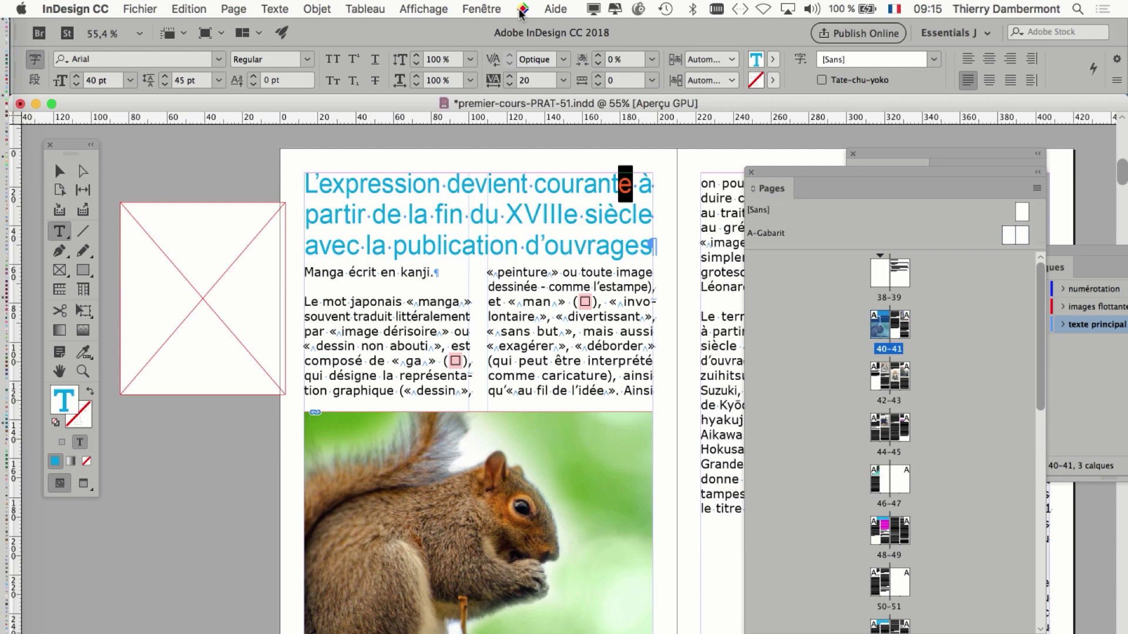
- Save the document under the new name premier-cours-PRAT-52.indd in the Dossier-cours-PRAT-K-51 folder
left_click_drag(86, 147, 230, 145)
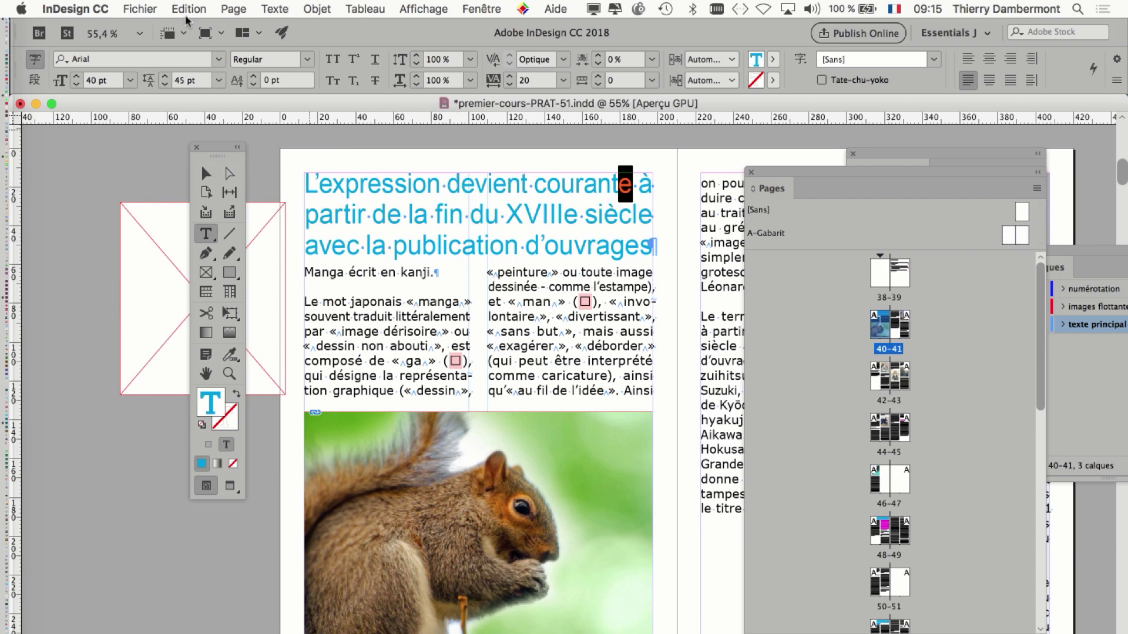
left_click(140, 9)
left_click(217, 130)
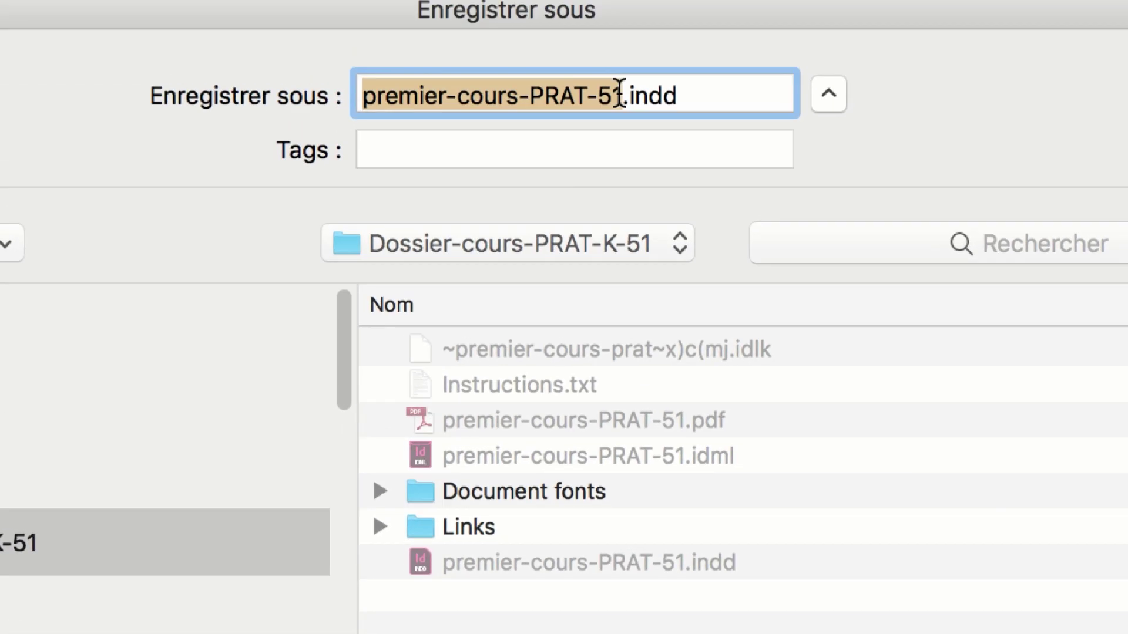
left_click(641, 81)
key("shift+Left")
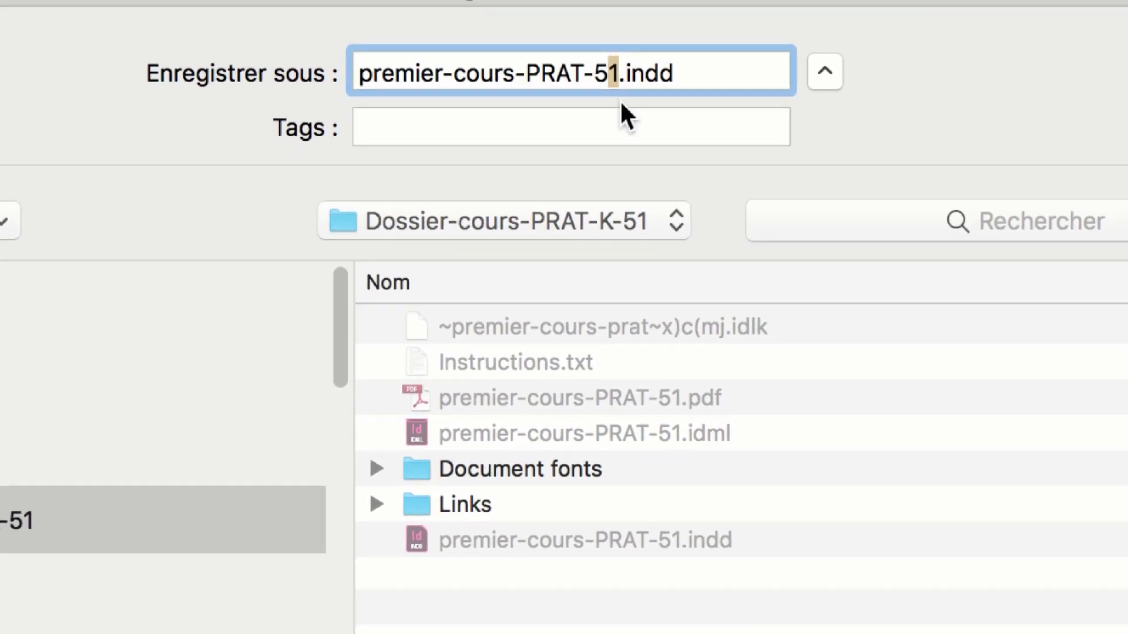
type("2")
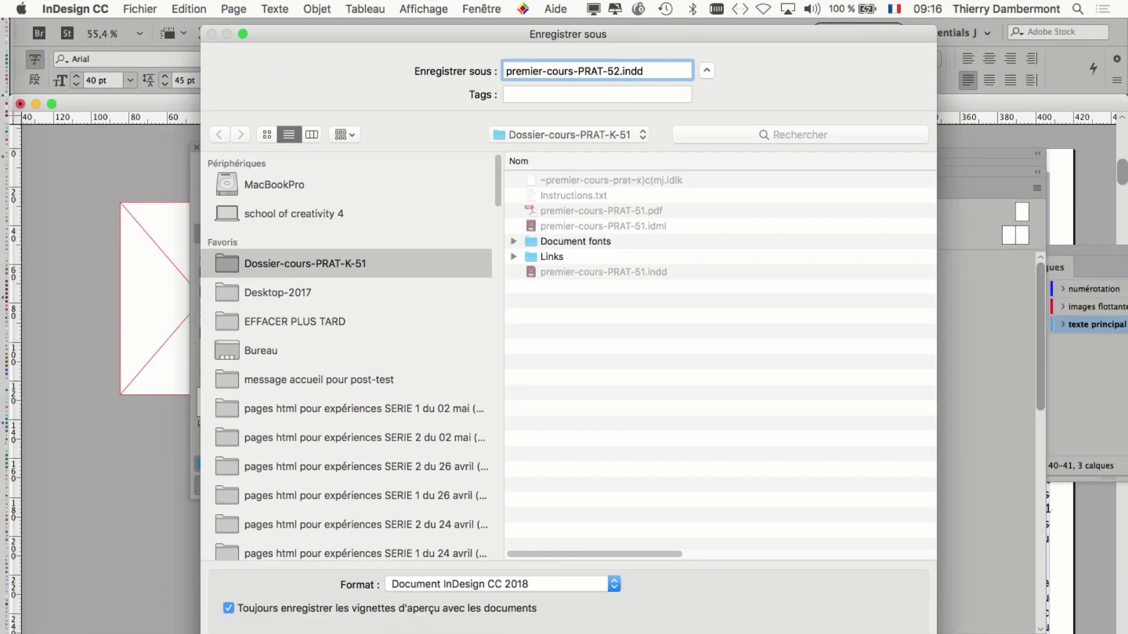
key("Return")
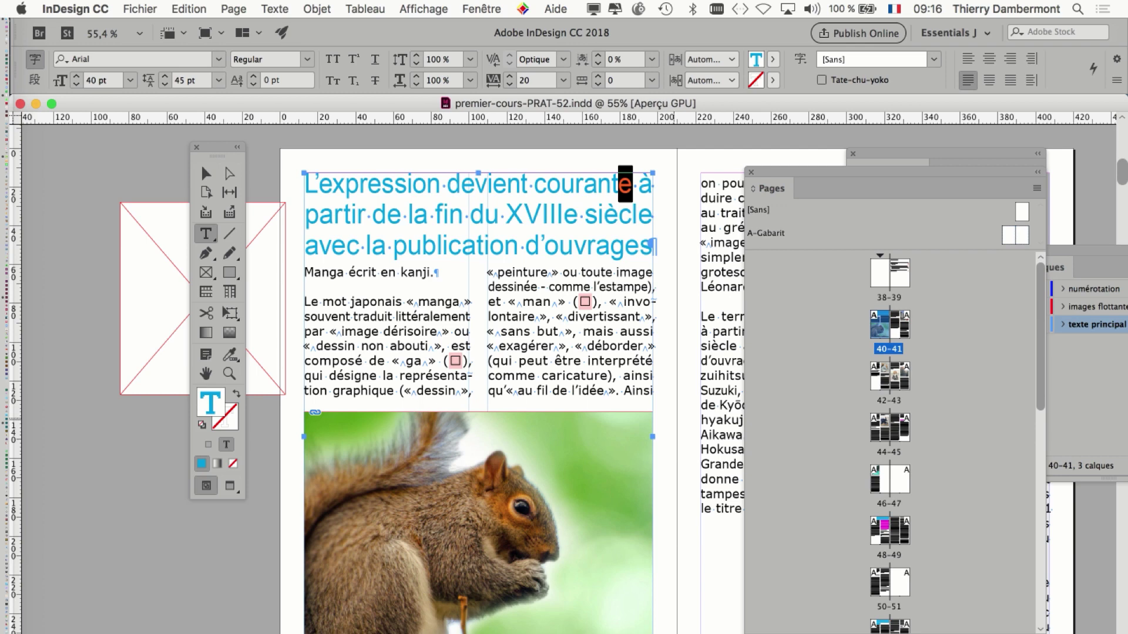
left_click_drag(189, 163, 134, 164)
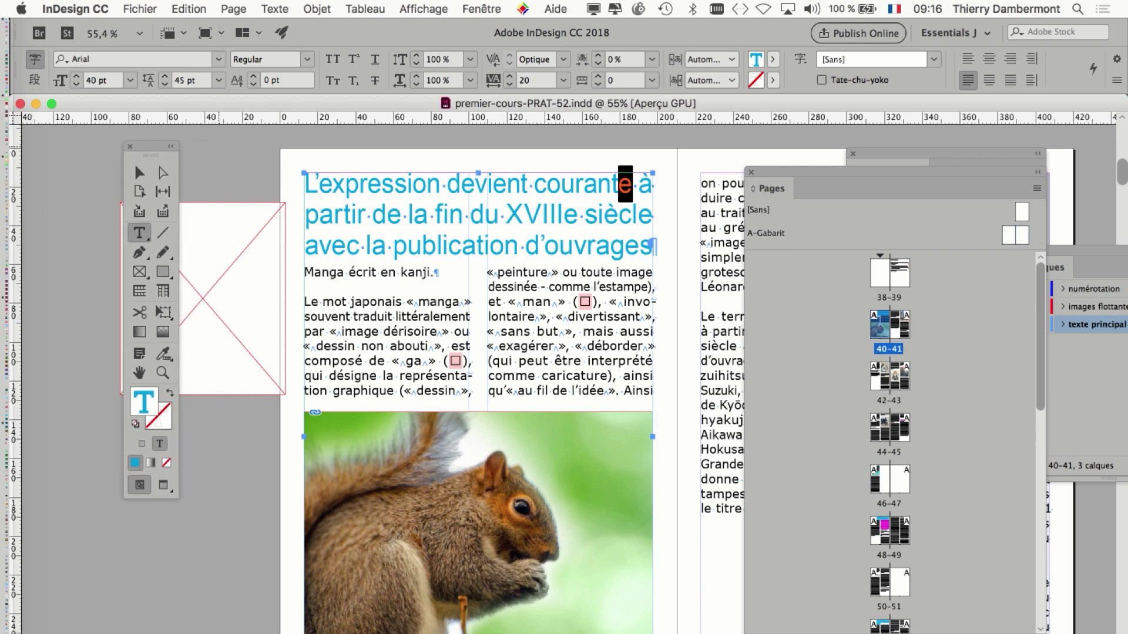
- Close the object styles panel and go to page 39, which holds the table of contents
key("super+F7")
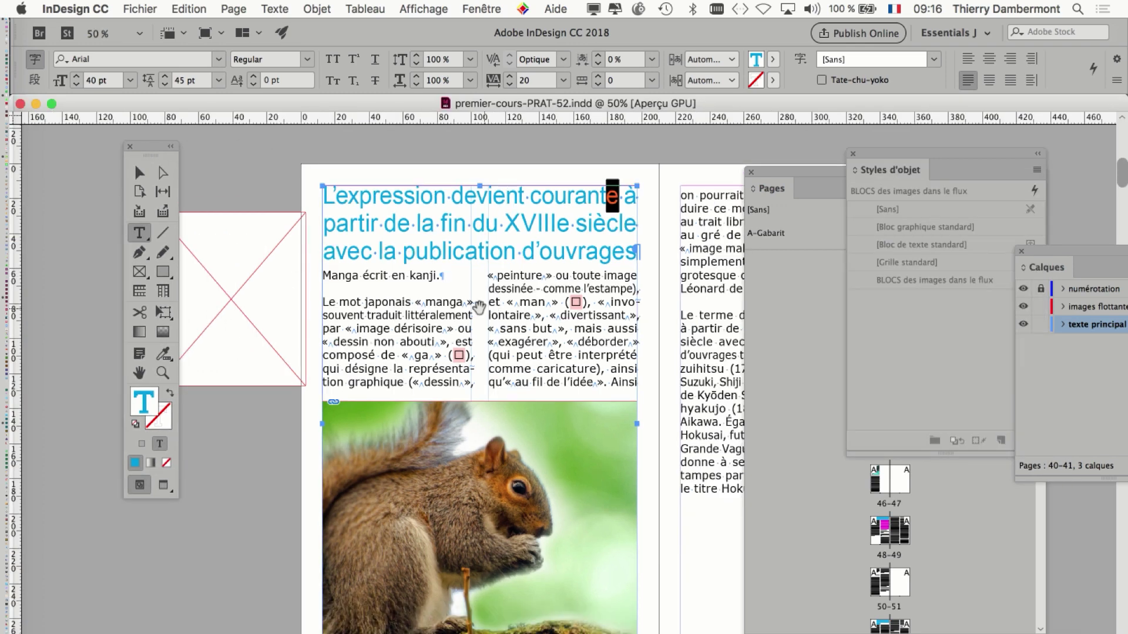
key("super+minus")
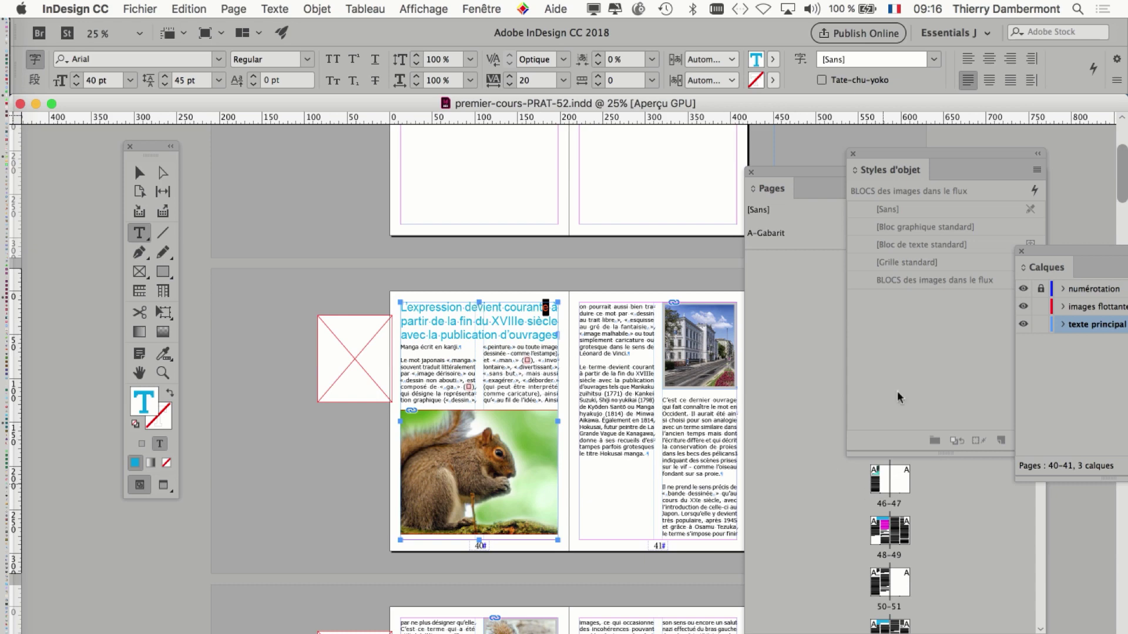
left_click(854, 153)
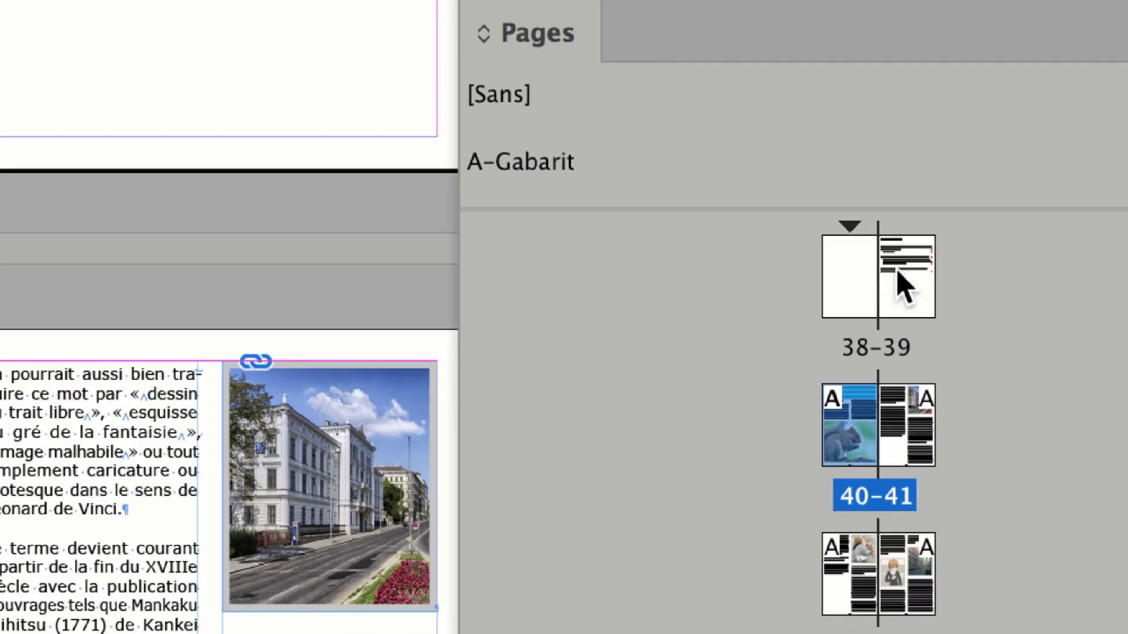
double_click(897, 272)
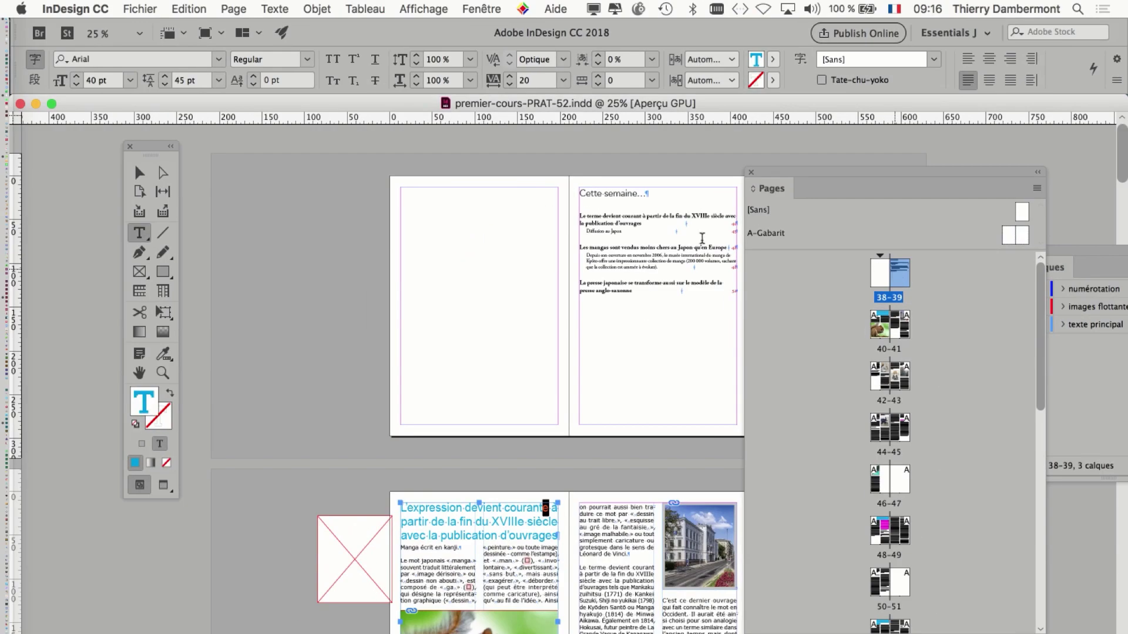
key("super+equal")
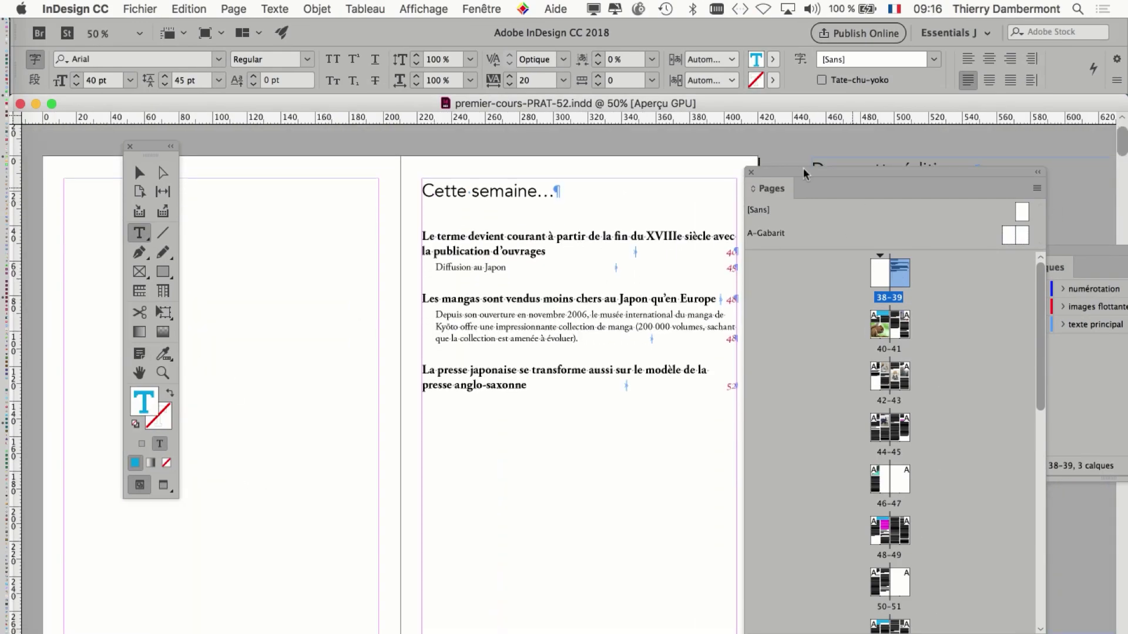
- Update the “Cette semaine…” table of contents on page 39 so it picks up the corrected heading
left_click_drag(796, 178, 946, 191)
left_click_drag(152, 147, 221, 143)
left_click(210, 173)
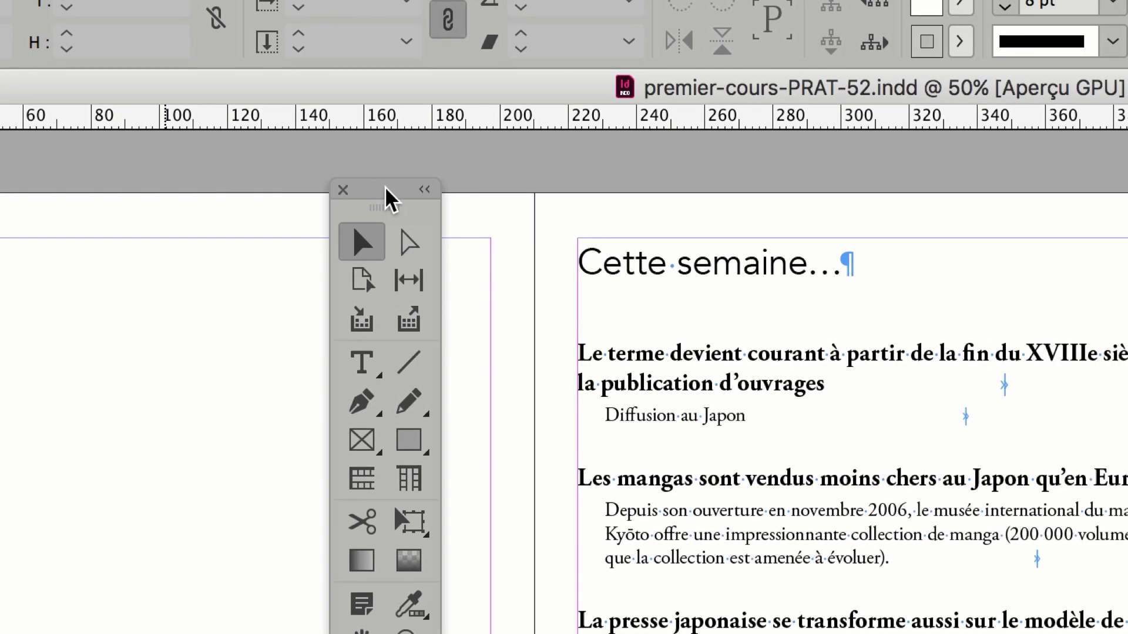
left_click_drag(385, 197, 432, 189)
left_click(645, 332)
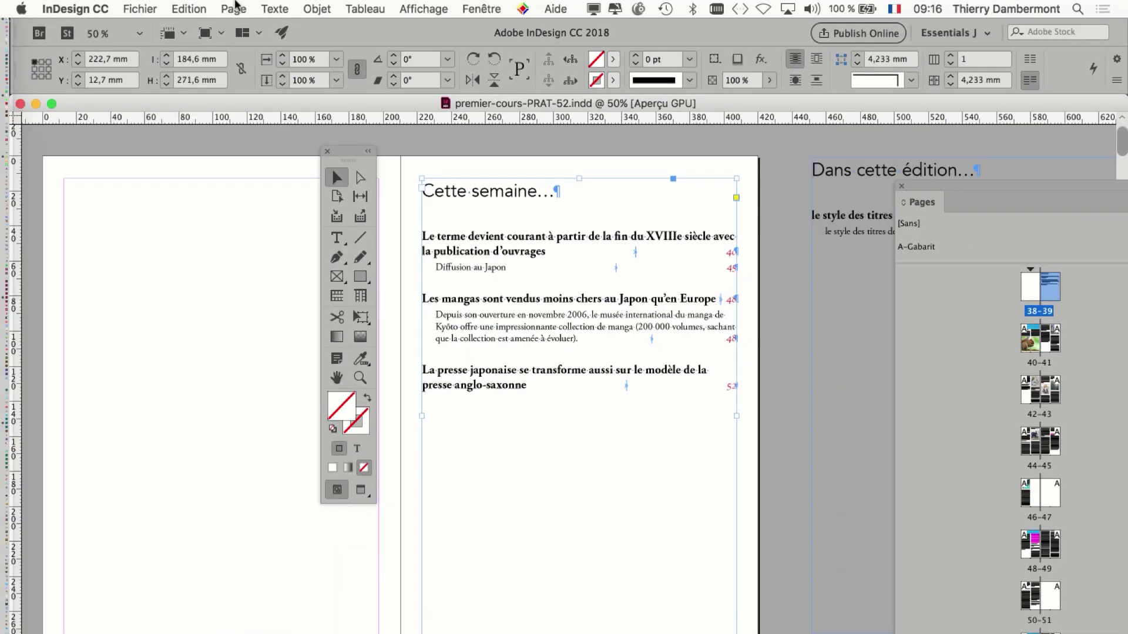
left_click(234, 8)
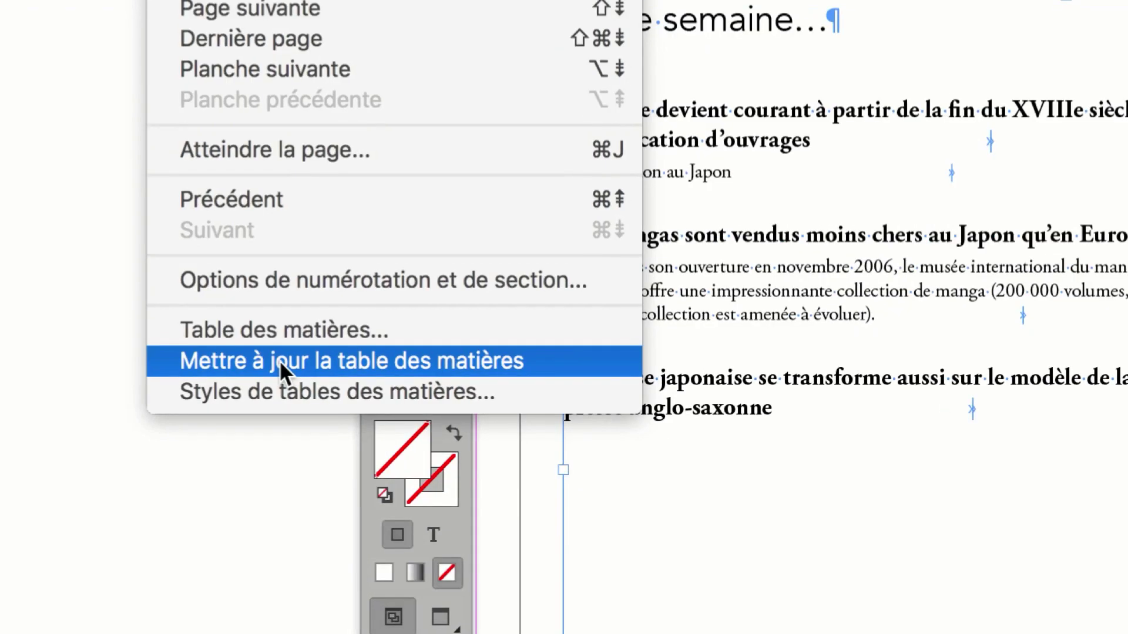
left_click(280, 360)
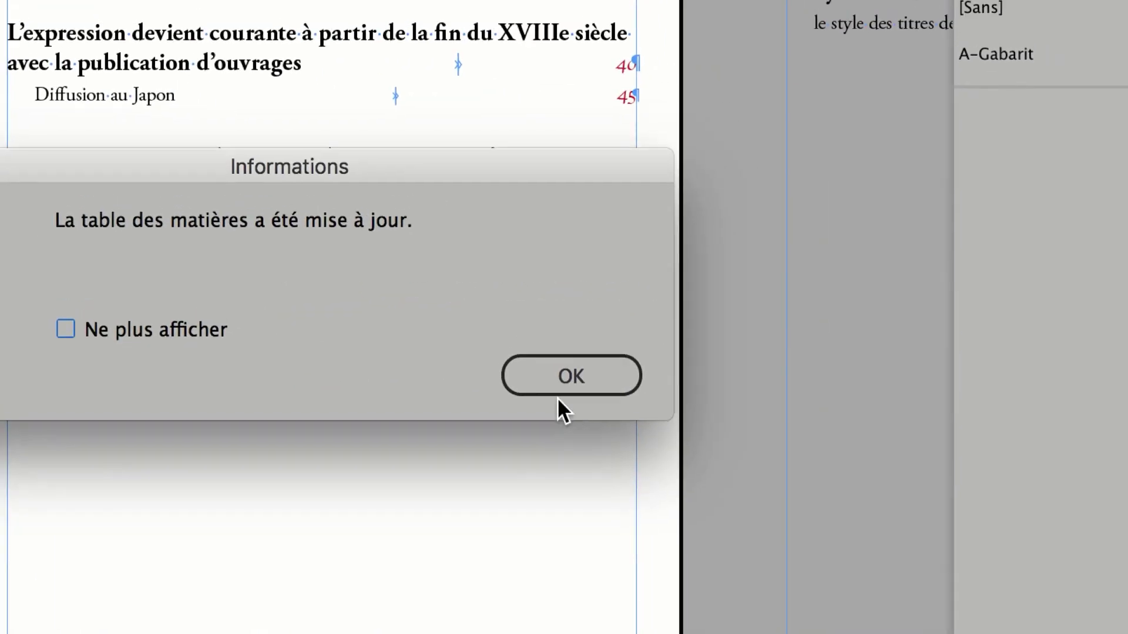
left_click(991, 467)
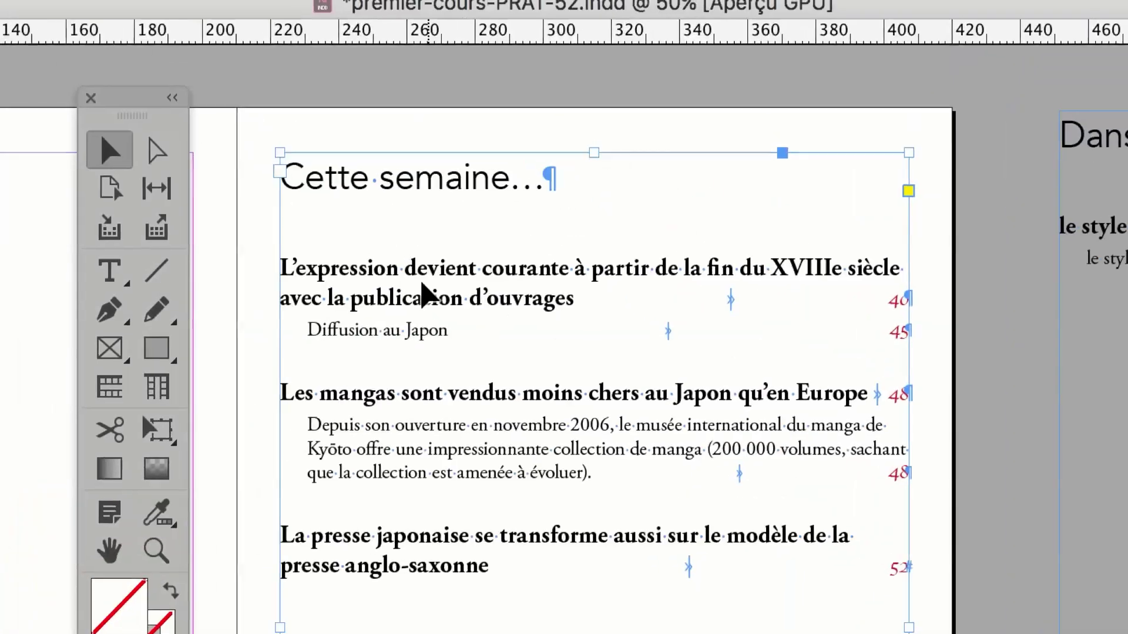
scroll(424, 287, "up", 1)
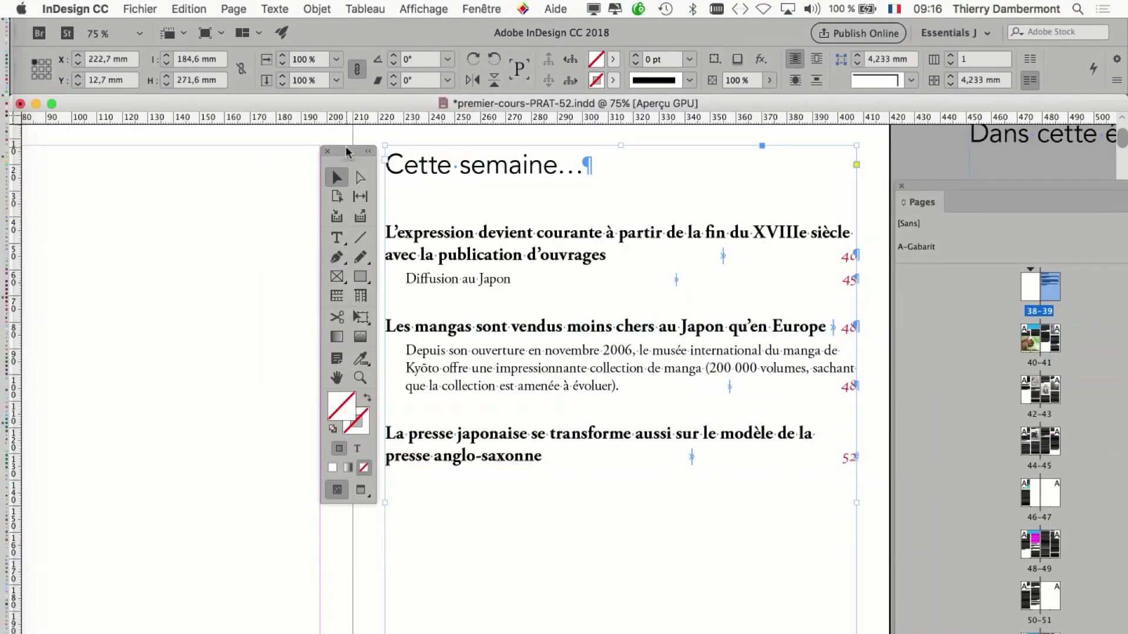
left_click_drag(347, 151, 127, 157)
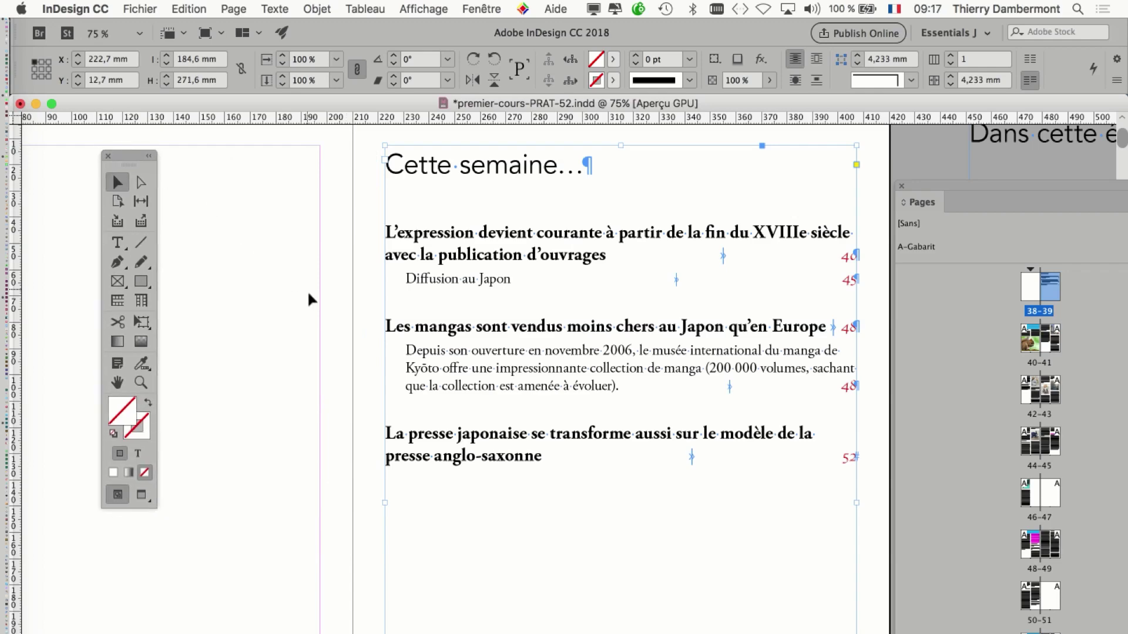
key("super+minus")
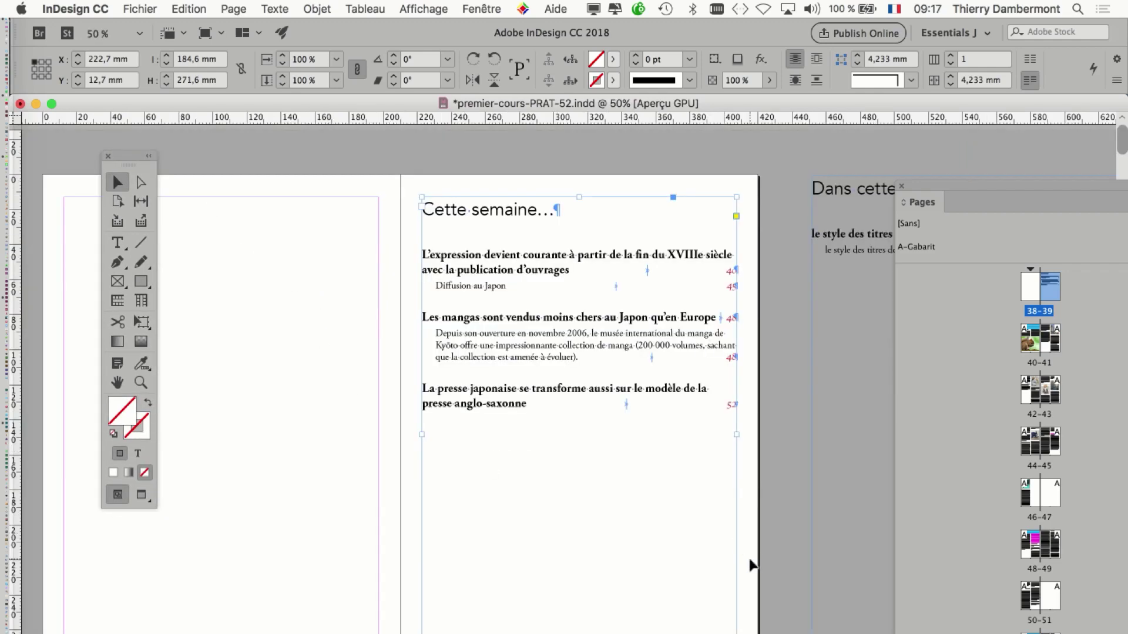
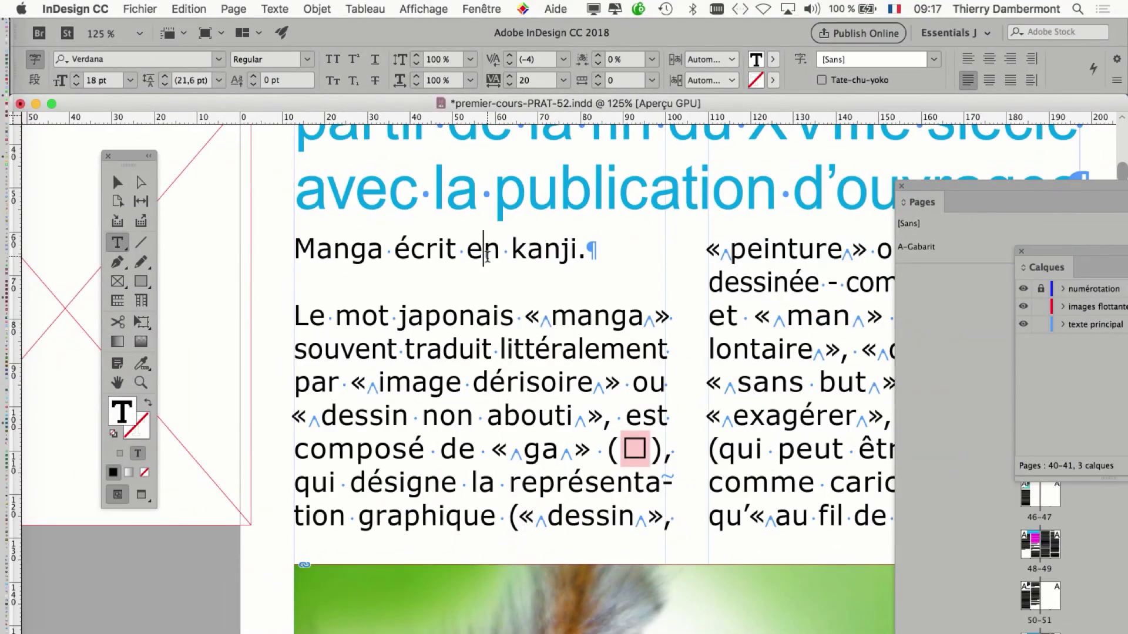
- Apply the “Titre second niveau” paragraph style to the “Manga écrit en kanji.” line on page 40
scroll(487, 257, "right", 5)
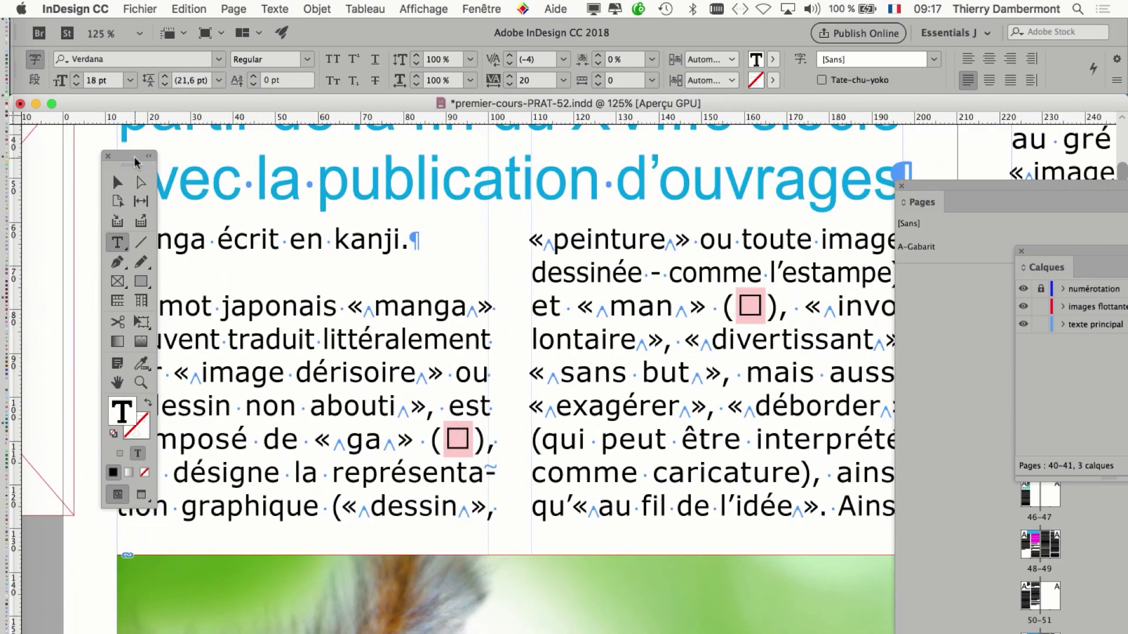
left_click_drag(134, 159, 74, 155)
left_click(273, 9)
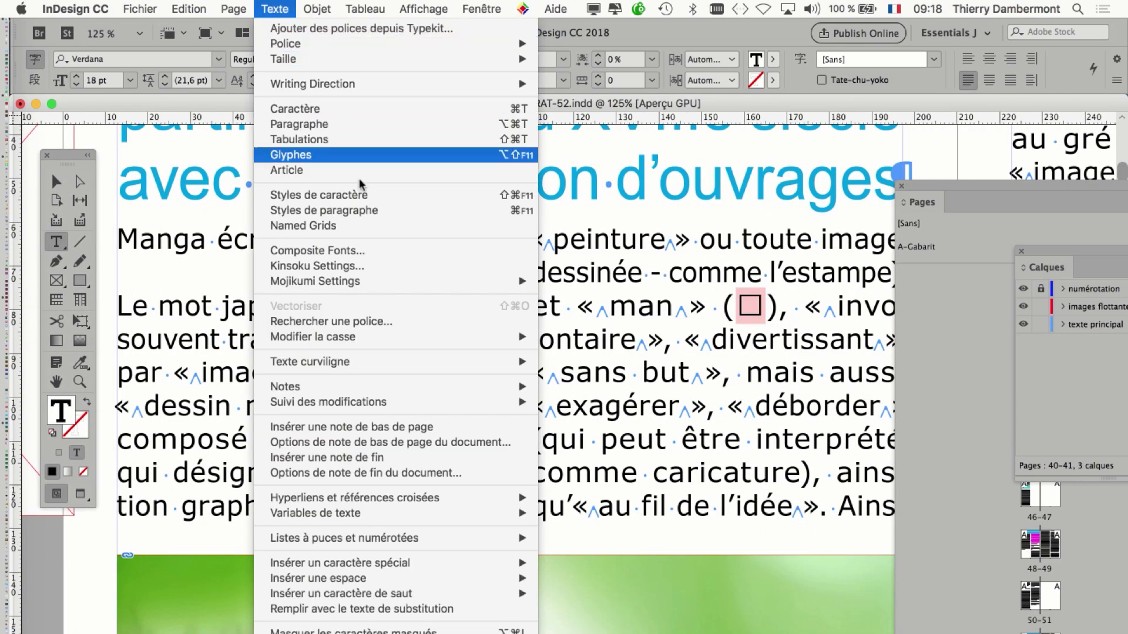
left_click(373, 211)
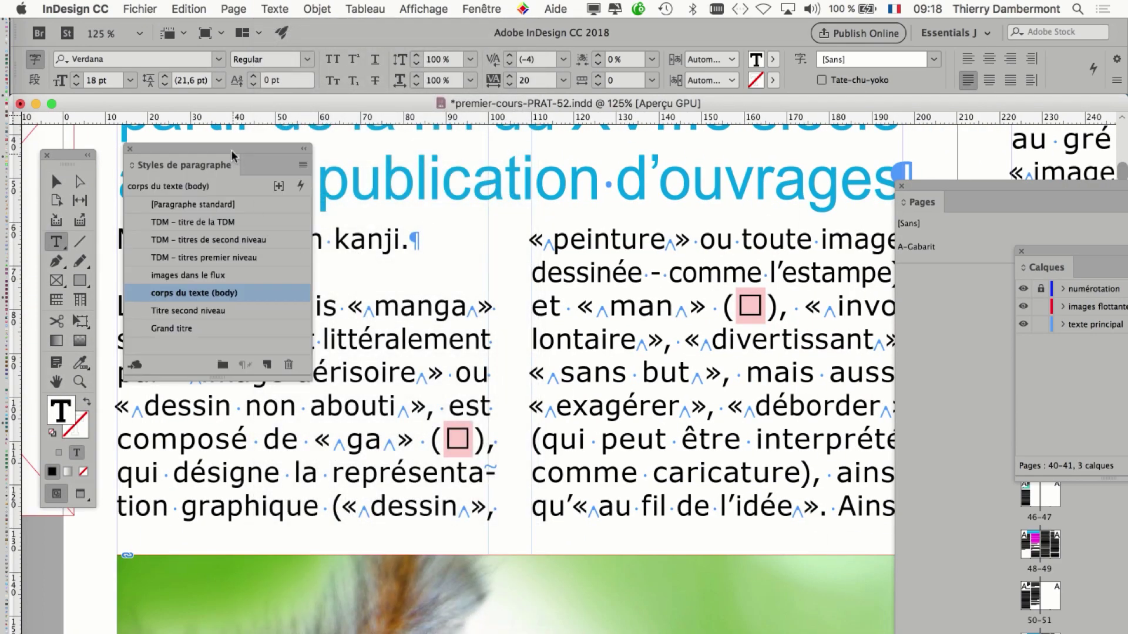
left_click_drag(232, 154, 658, 184)
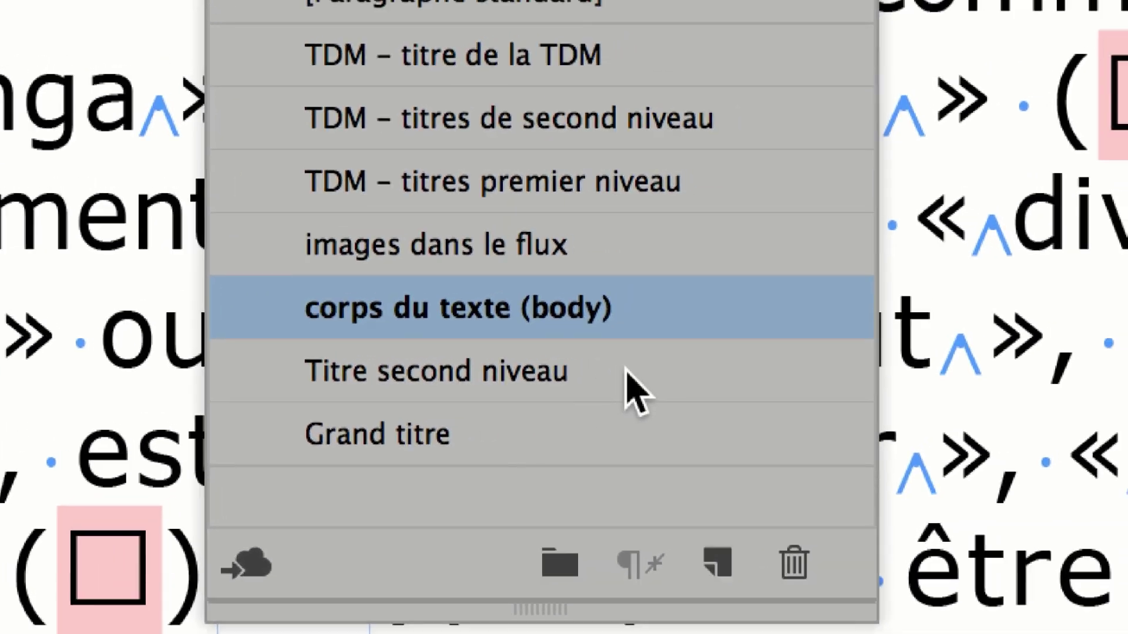
left_click(628, 372)
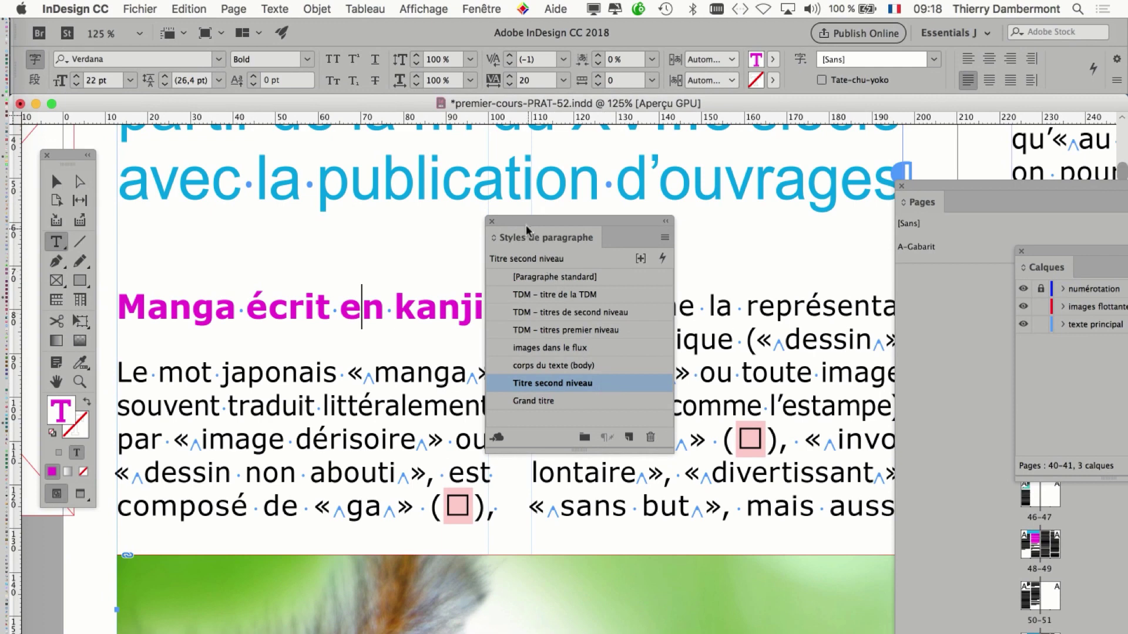
left_click_drag(527, 230, 706, 181)
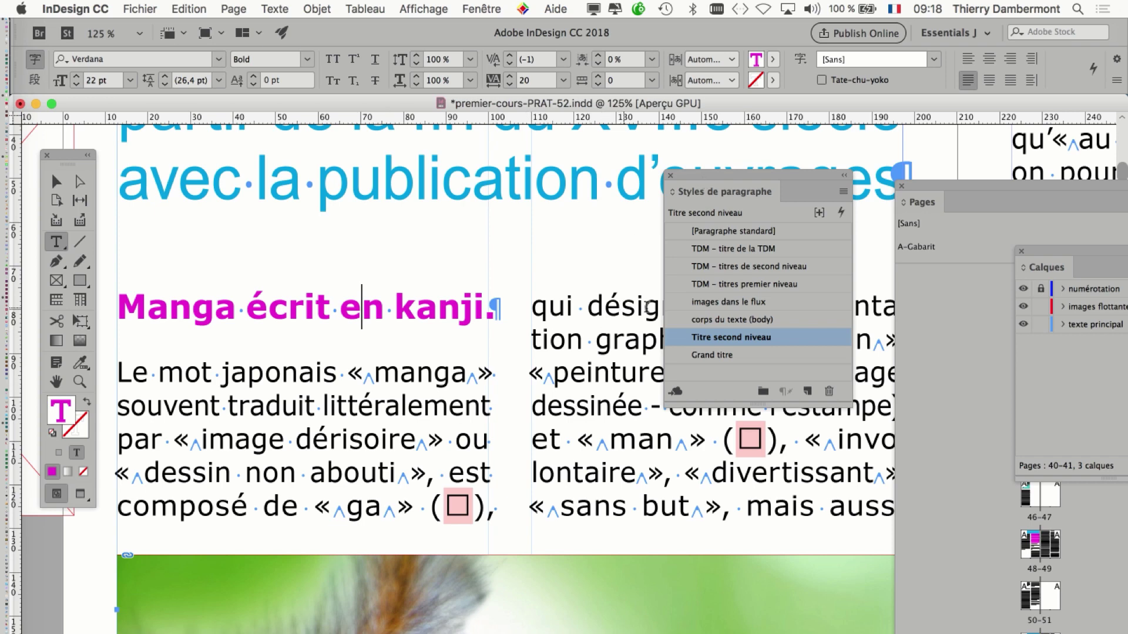
- Leave text editing with the Selection tool and deselect everything in the document
key("super+minus")
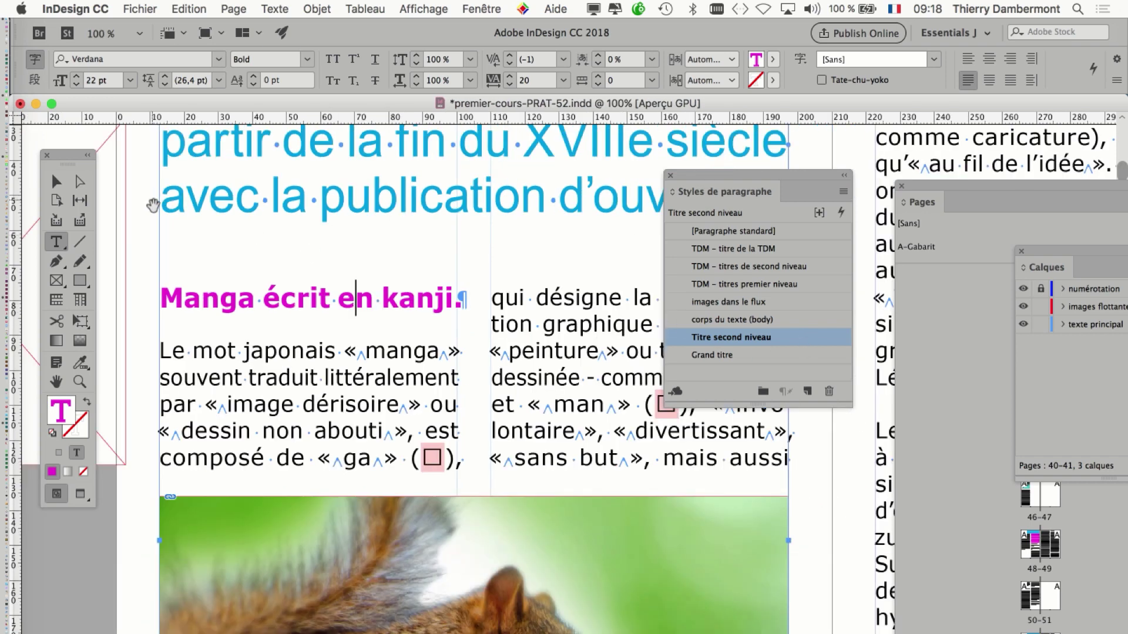
left_click(56, 182)
key("shift+super+a")
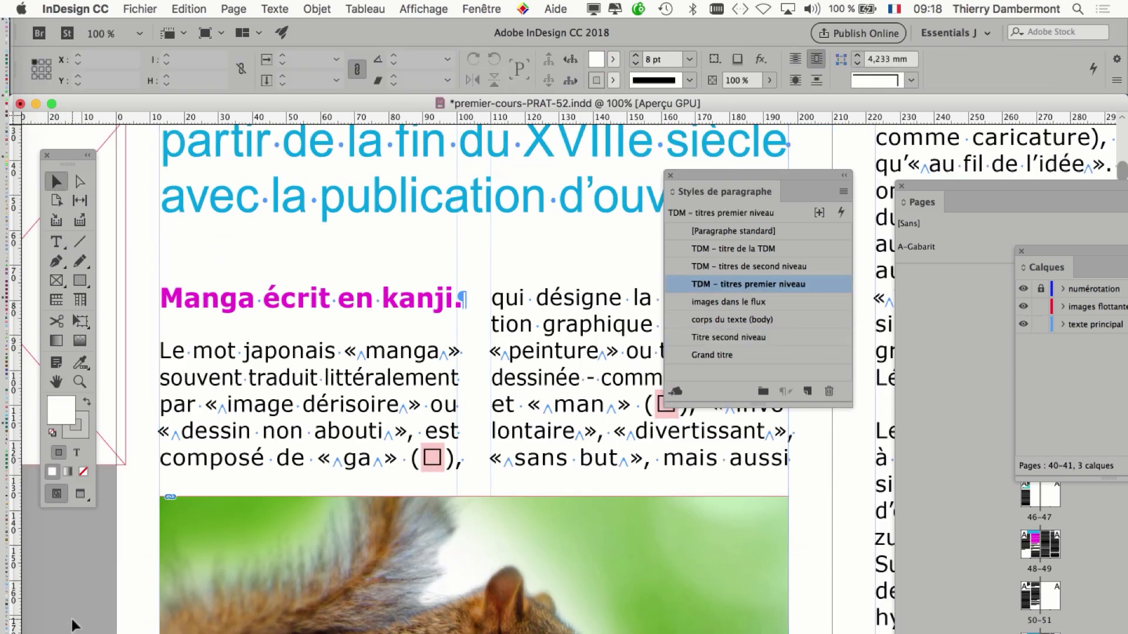
key("super+minus")
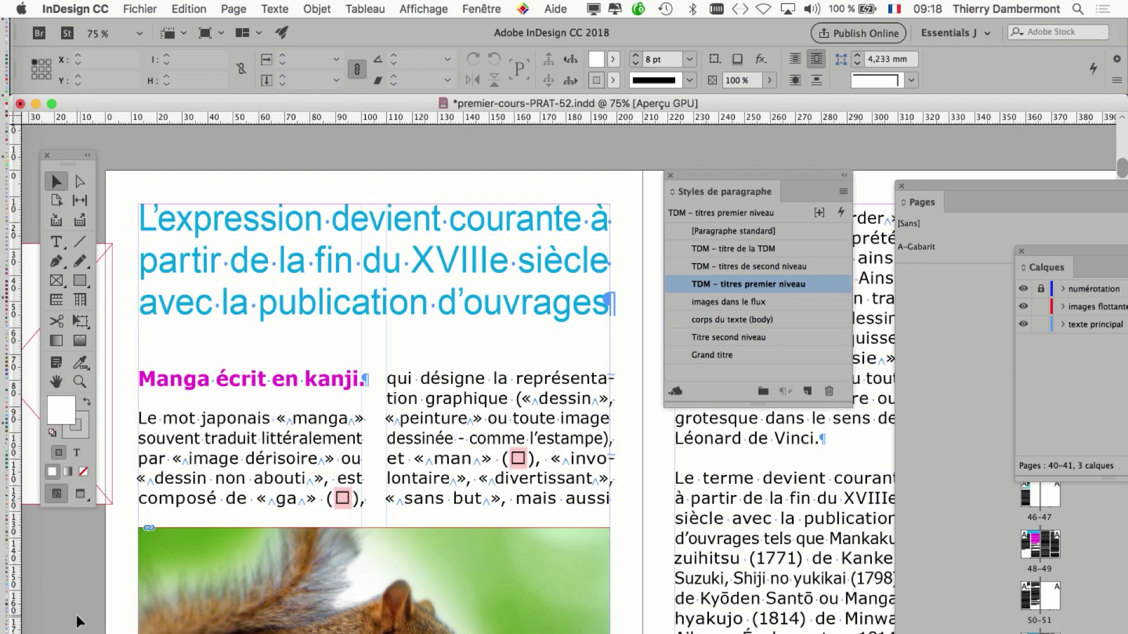
key("super+minus")
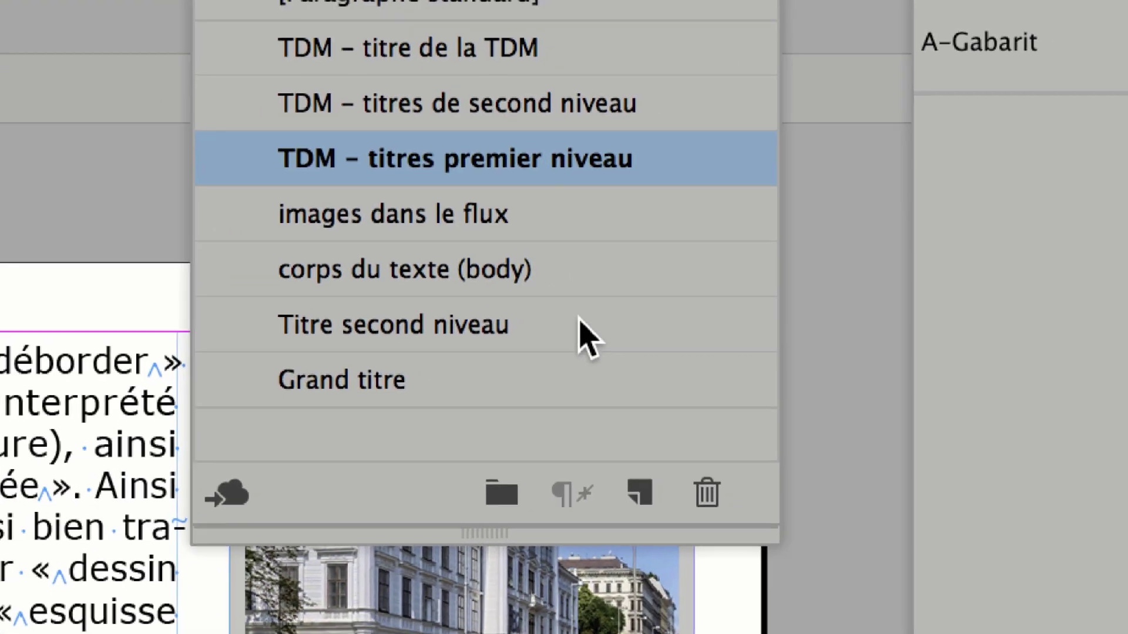
- Reorder the paragraph styles below the TDM ones as Grand titre, Titre second niveau, corps du texte (body), images dans le flux
left_click_drag(565, 366, 573, 393)
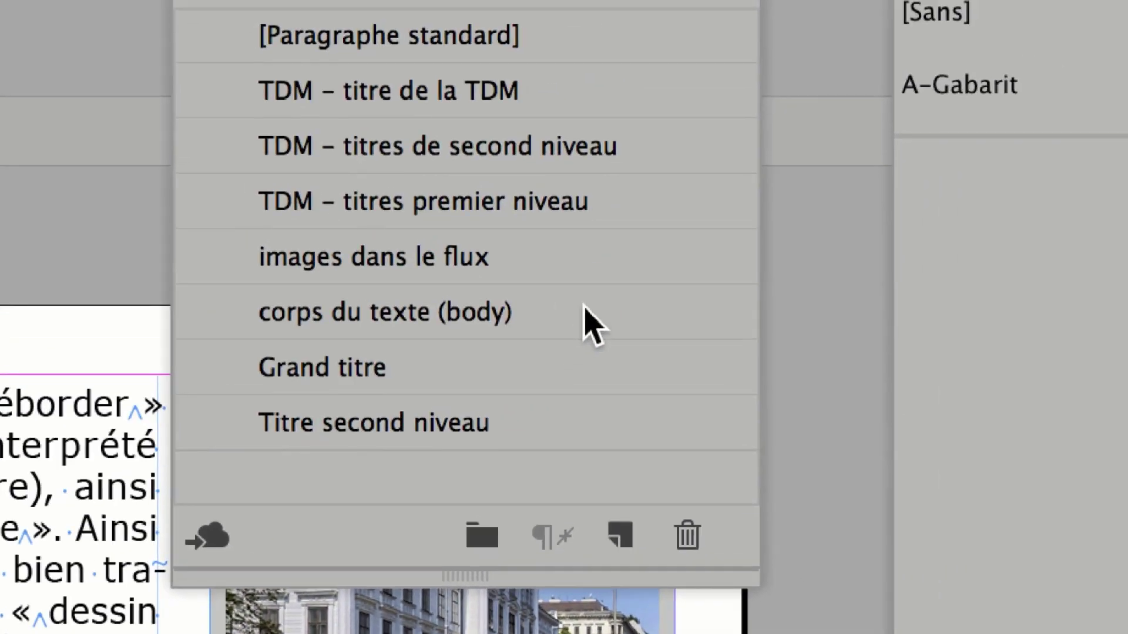
left_click_drag(741, 274, 738, 264)
left_click_drag(584, 313, 585, 438)
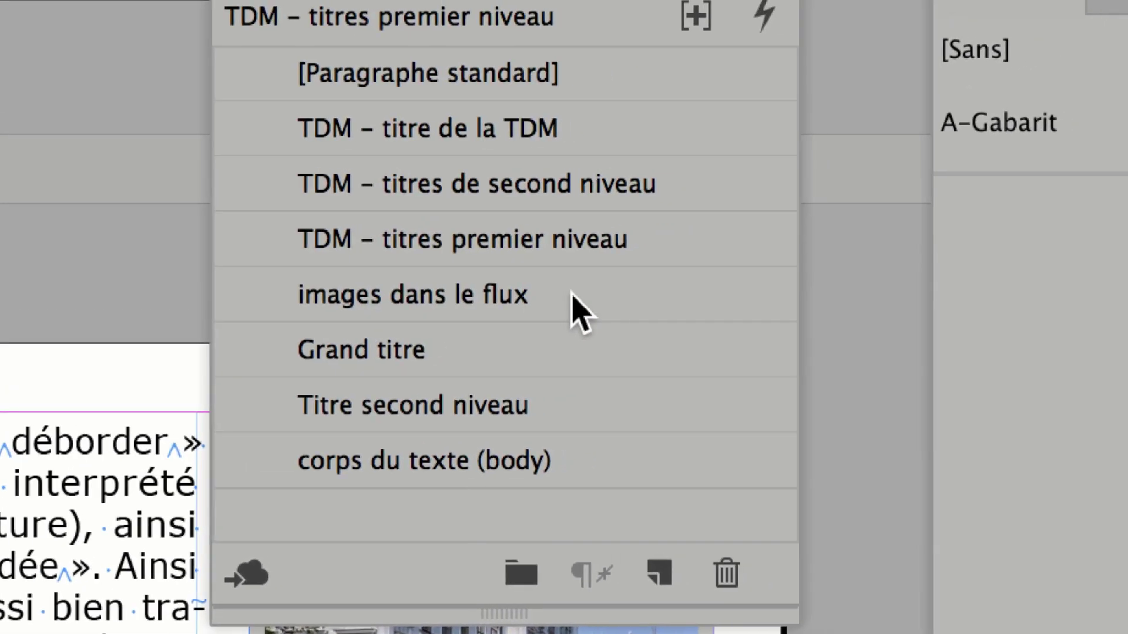
left_click_drag(573, 300, 579, 484)
- Create a paragraph style group and move Grand titre, Titre second niveau, corps du texte (body) and images dans le flux into it
left_click(538, 302)
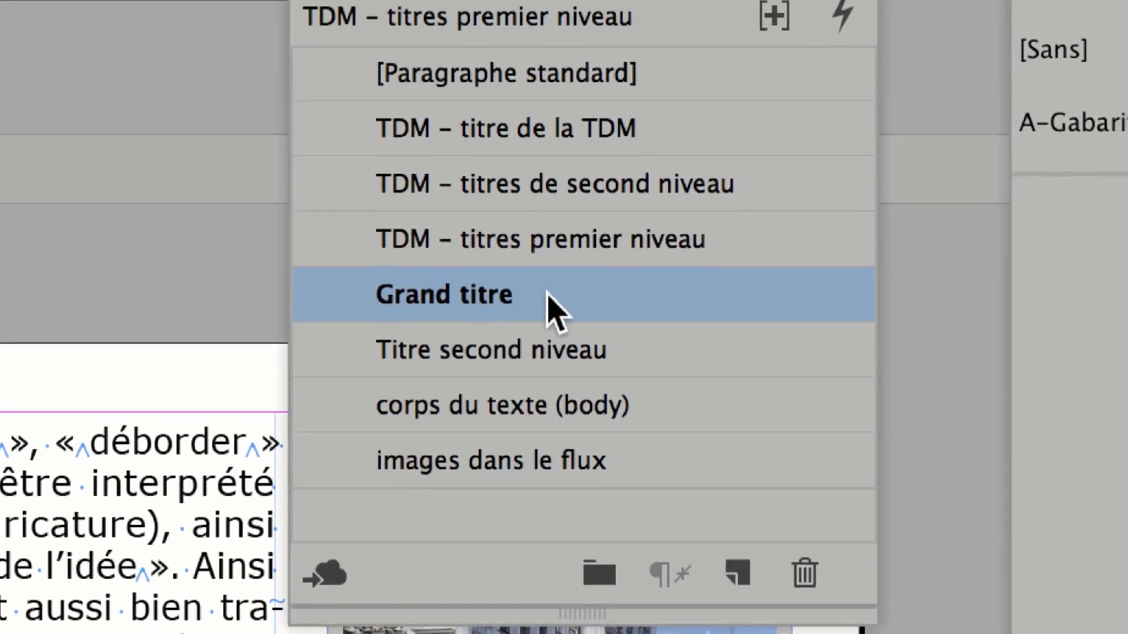
left_click(546, 355)
left_click(546, 411)
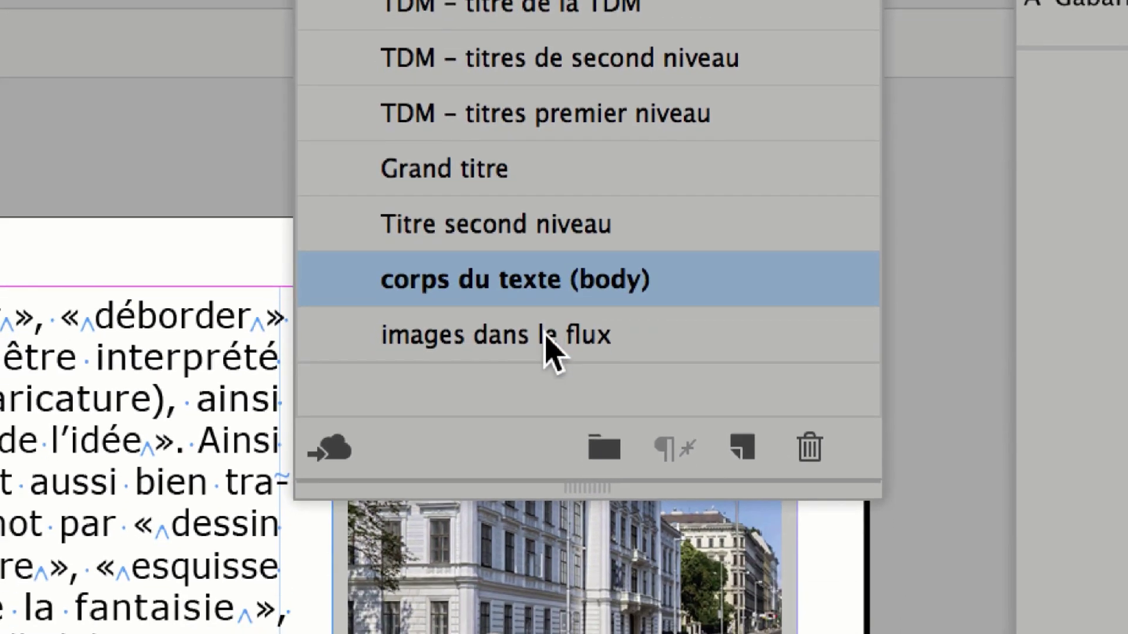
left_click(529, 376)
left_click(483, 213)
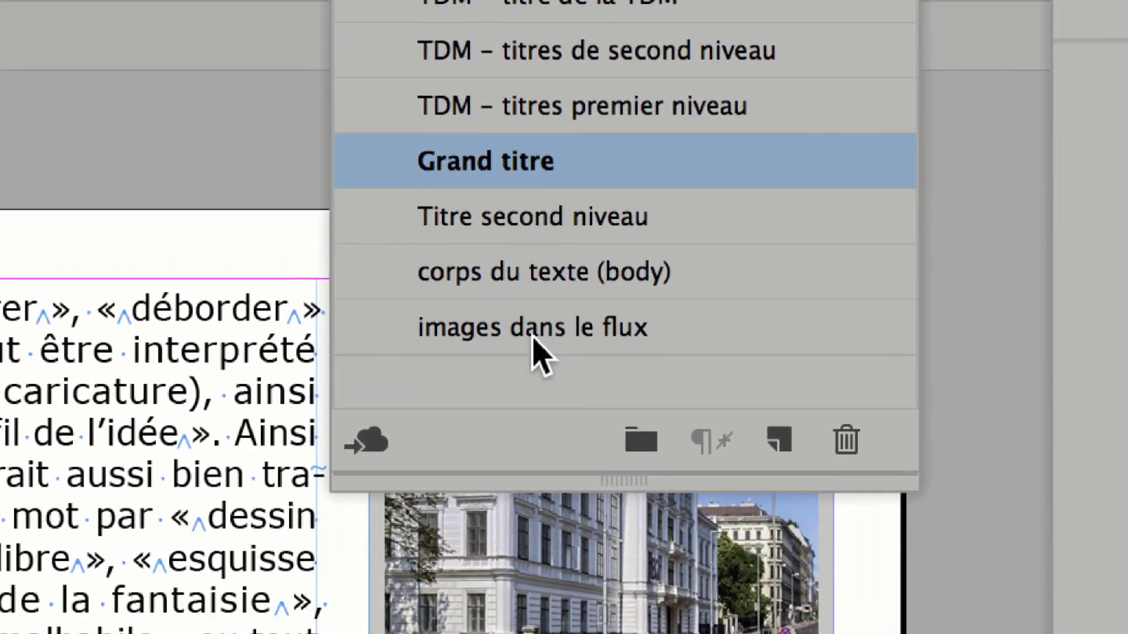
left_click(538, 455)
left_click(535, 290)
left_click(573, 350, "shift")
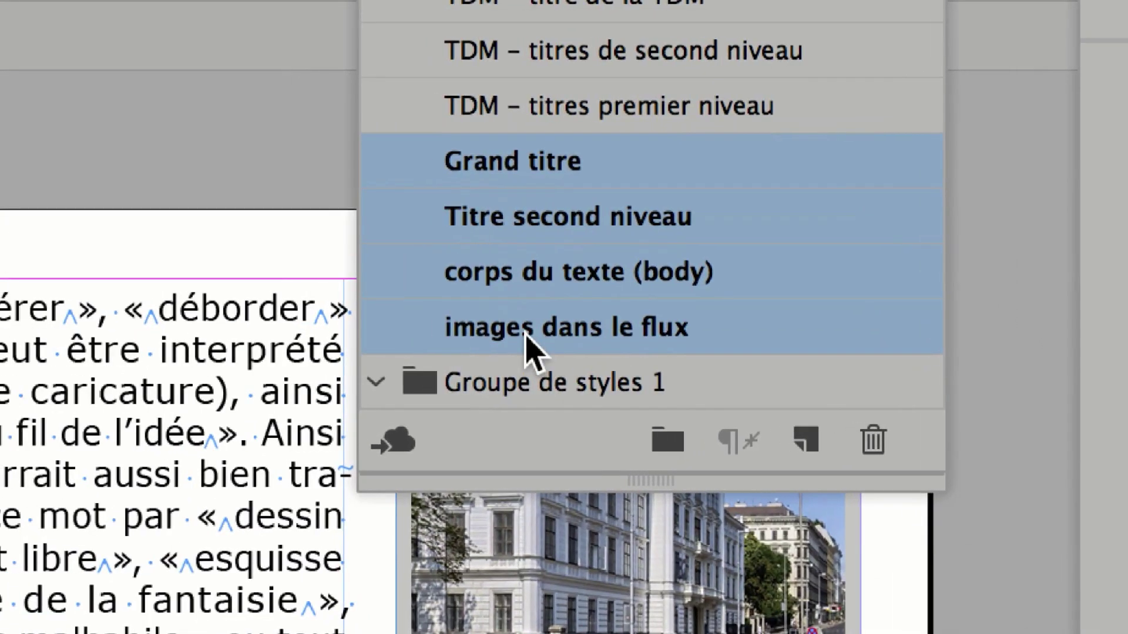
left_click_drag(428, 257, 389, 299)
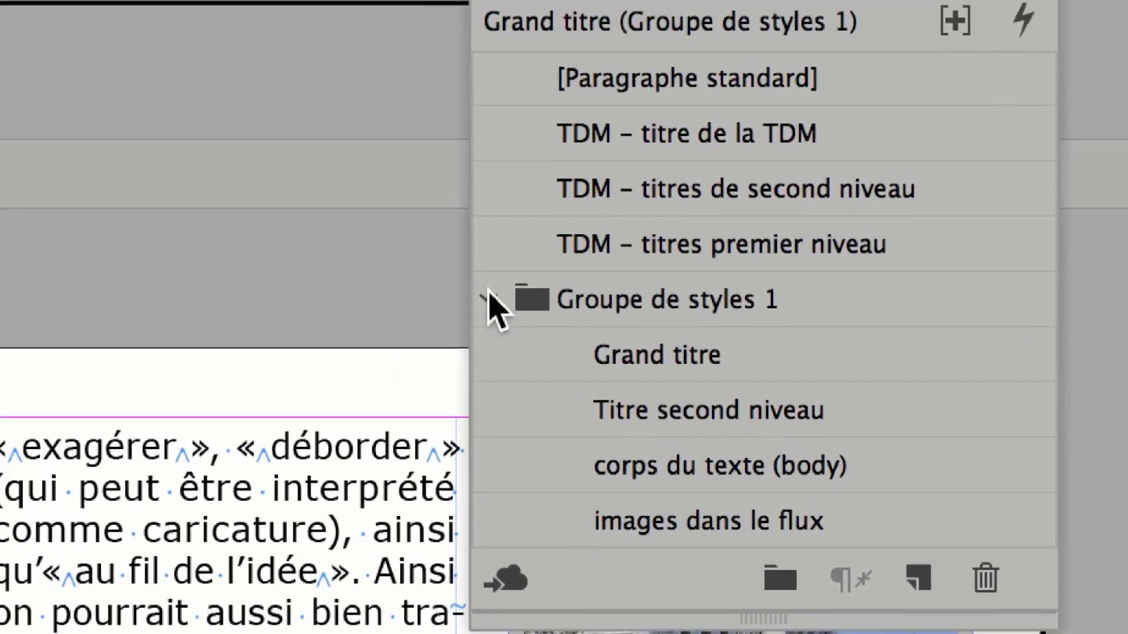
- Rename the new style group “dans le doc”, check its contents and collapse it
left_click(398, 130)
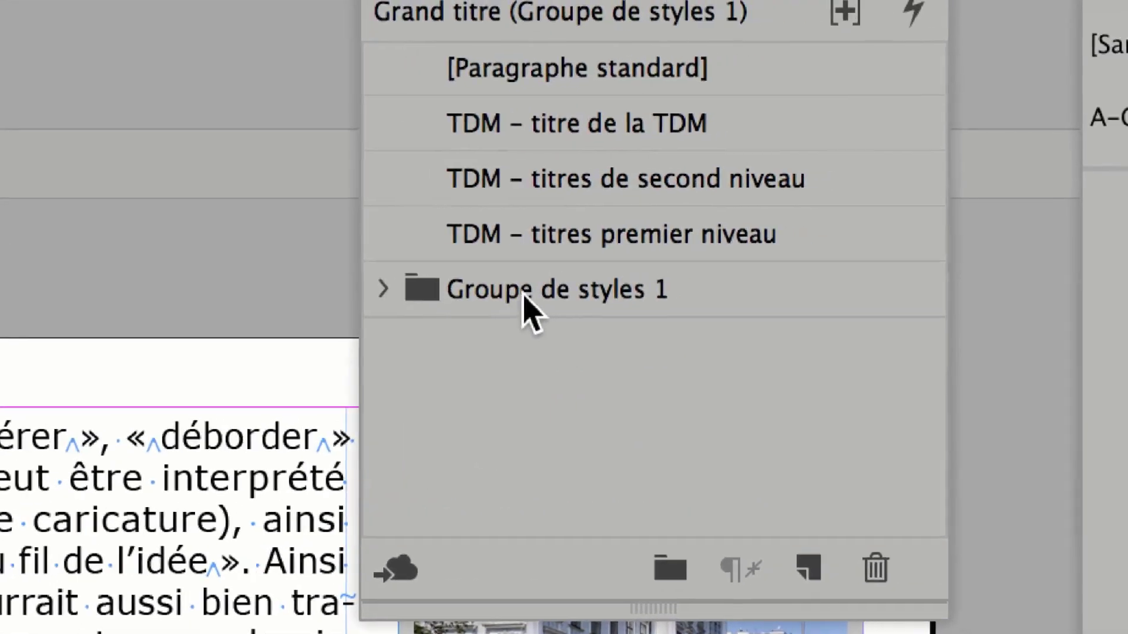
double_click(549, 130)
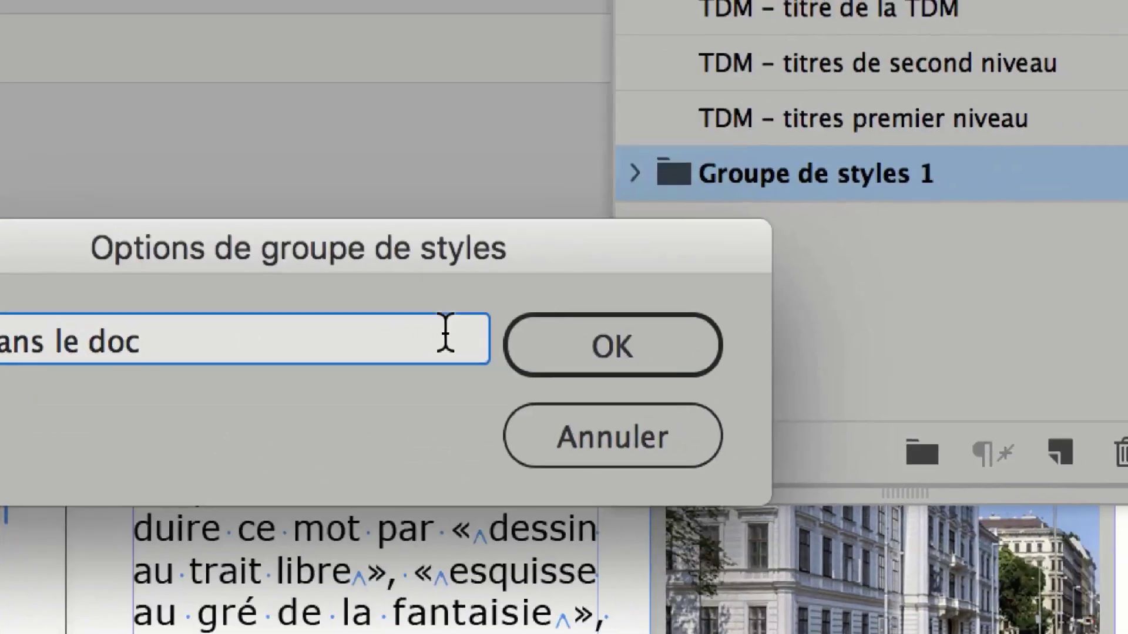
left_click(708, 352)
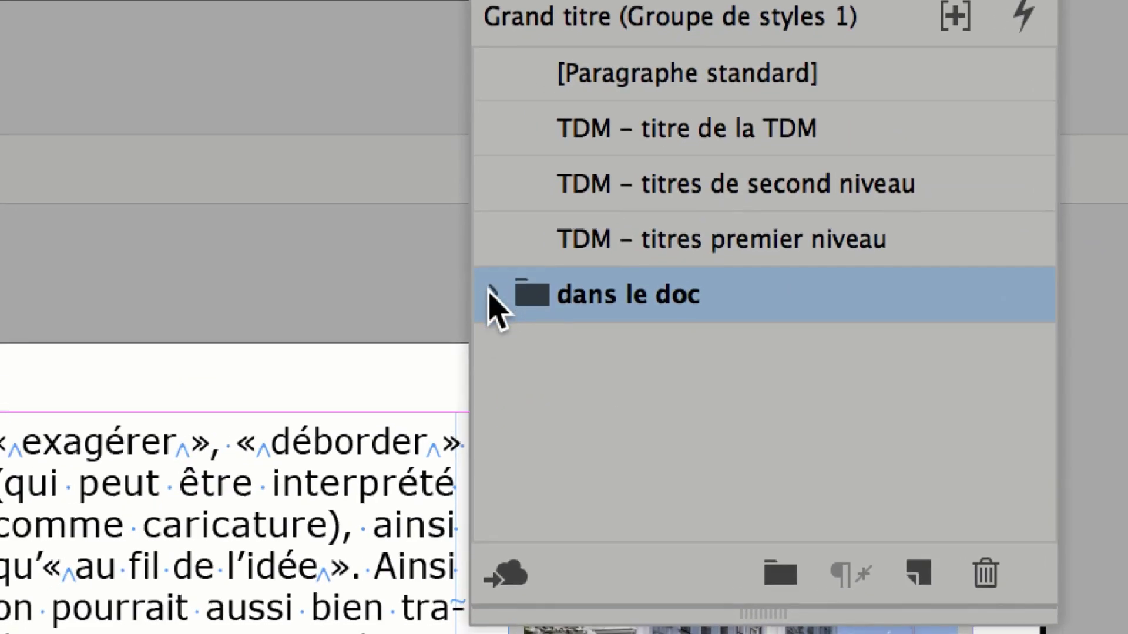
left_click(491, 294)
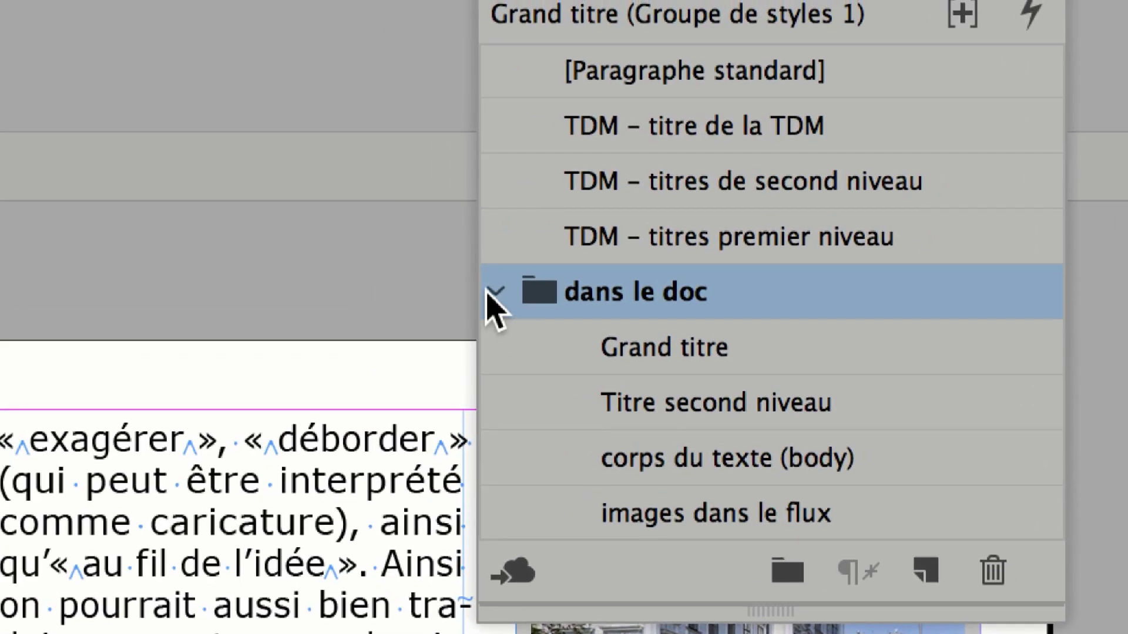
left_click(491, 294)
- Create a second paragraph style group named “dans la TDM” holding the three TDM title styles
left_click(676, 240)
left_click(674, 143, "shift")
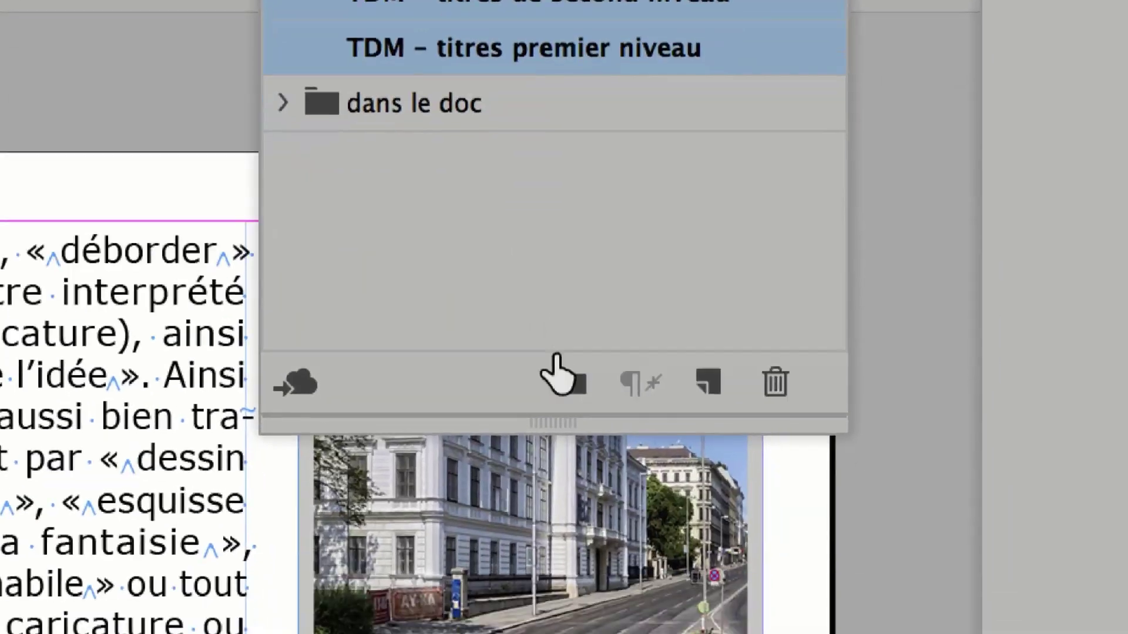
left_click(637, 633)
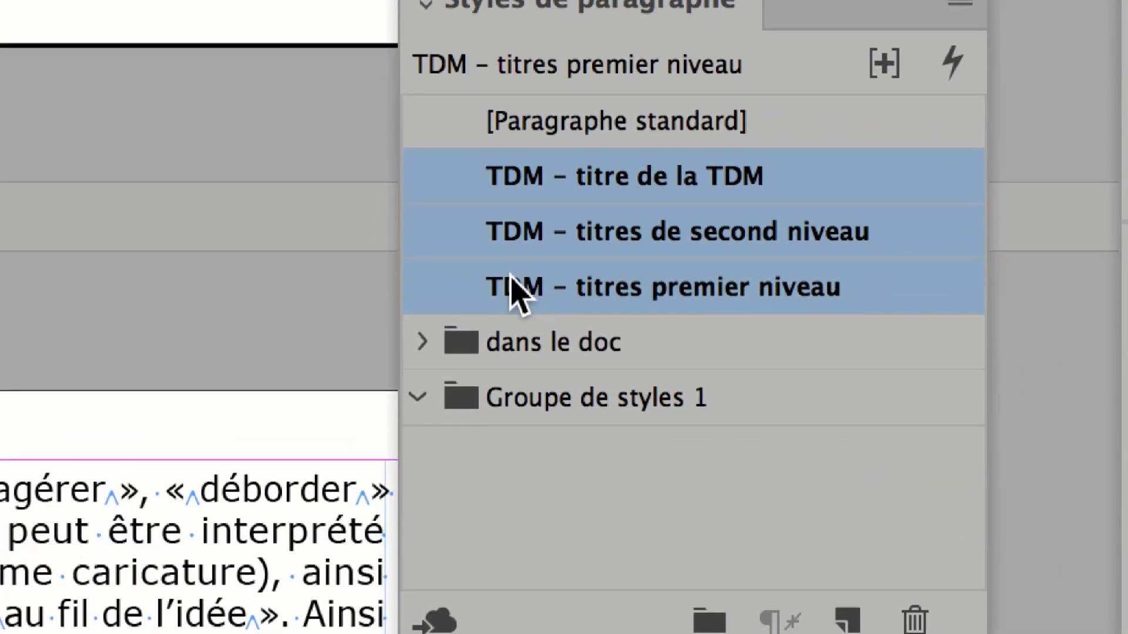
left_click_drag(510, 285, 520, 390)
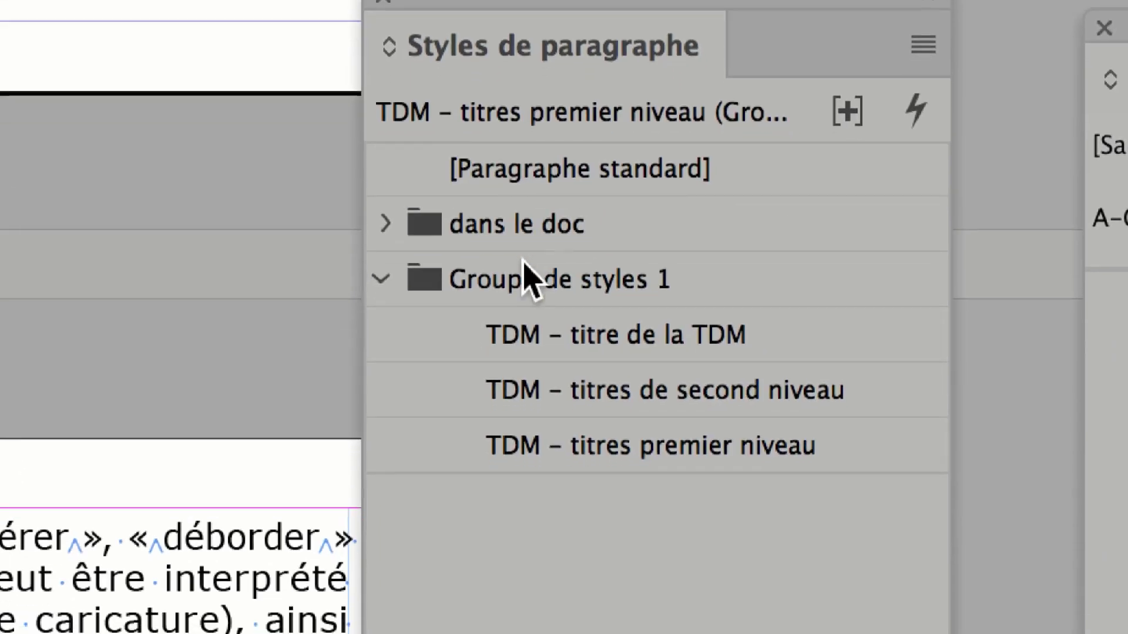
left_click(524, 265)
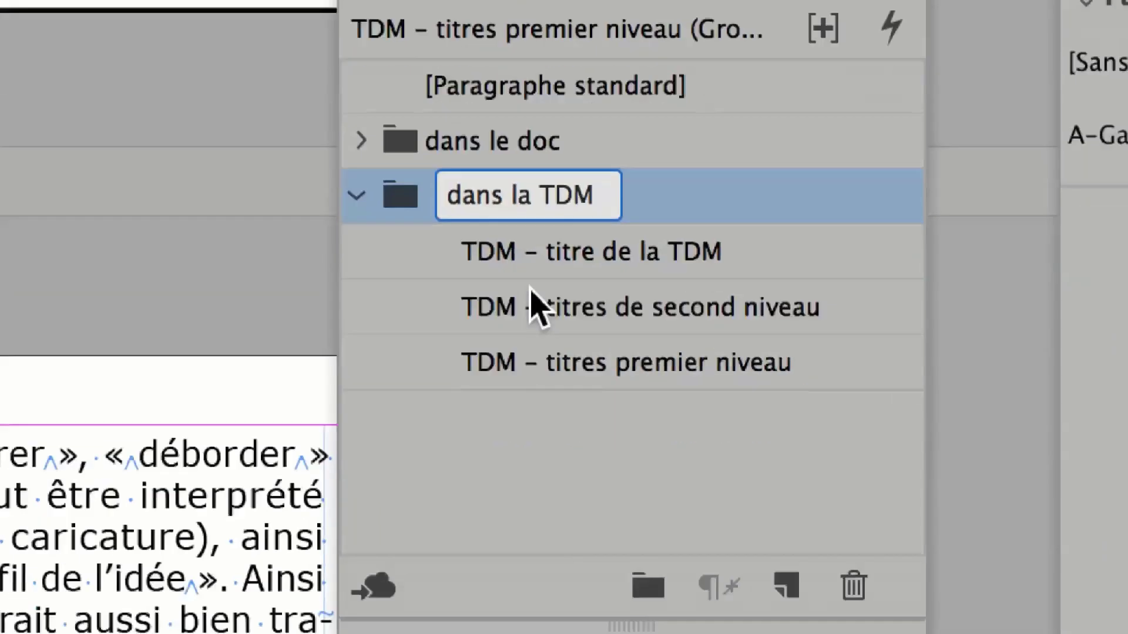
left_click(632, 574)
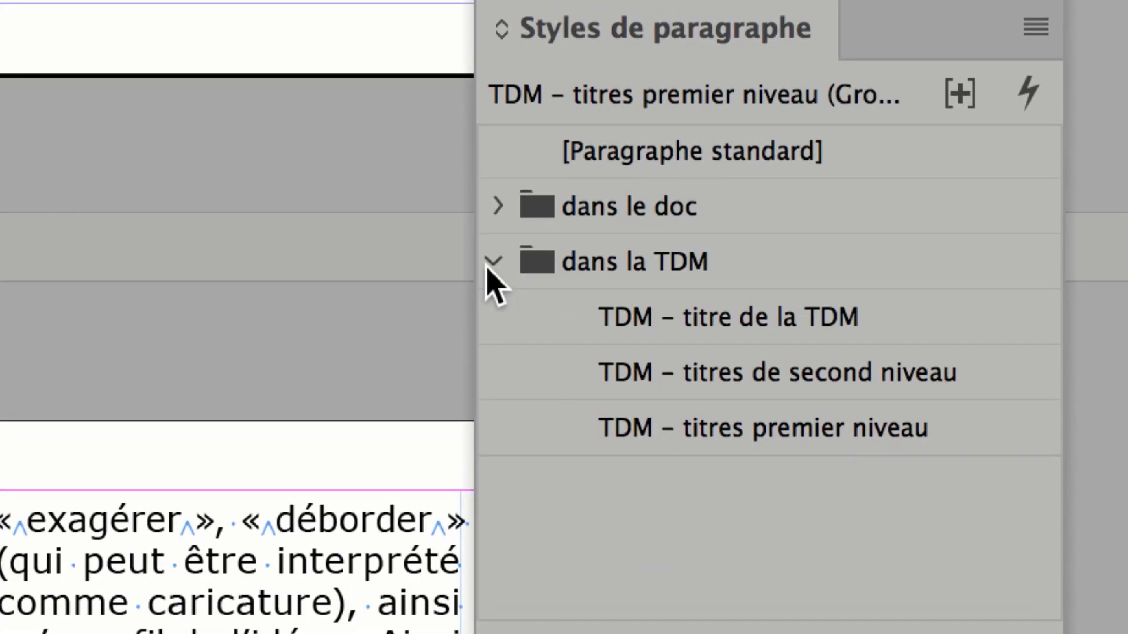
- Toggle the “dans la TDM” style group and expand both it and “dans le doc” to show the styles they contain
left_click(494, 257)
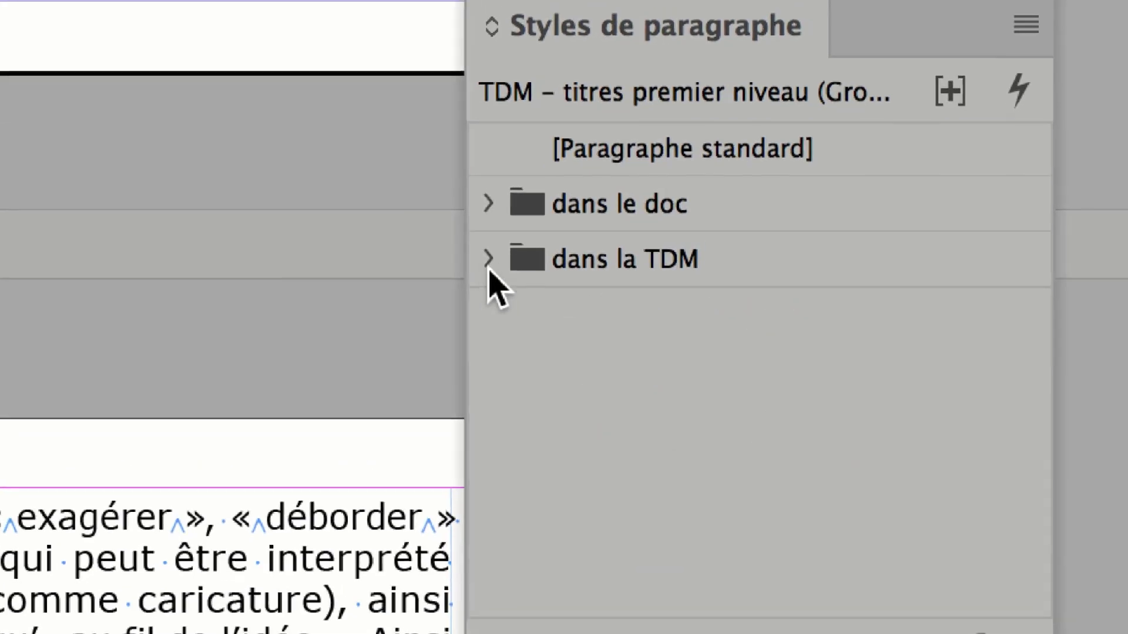
left_click(493, 262)
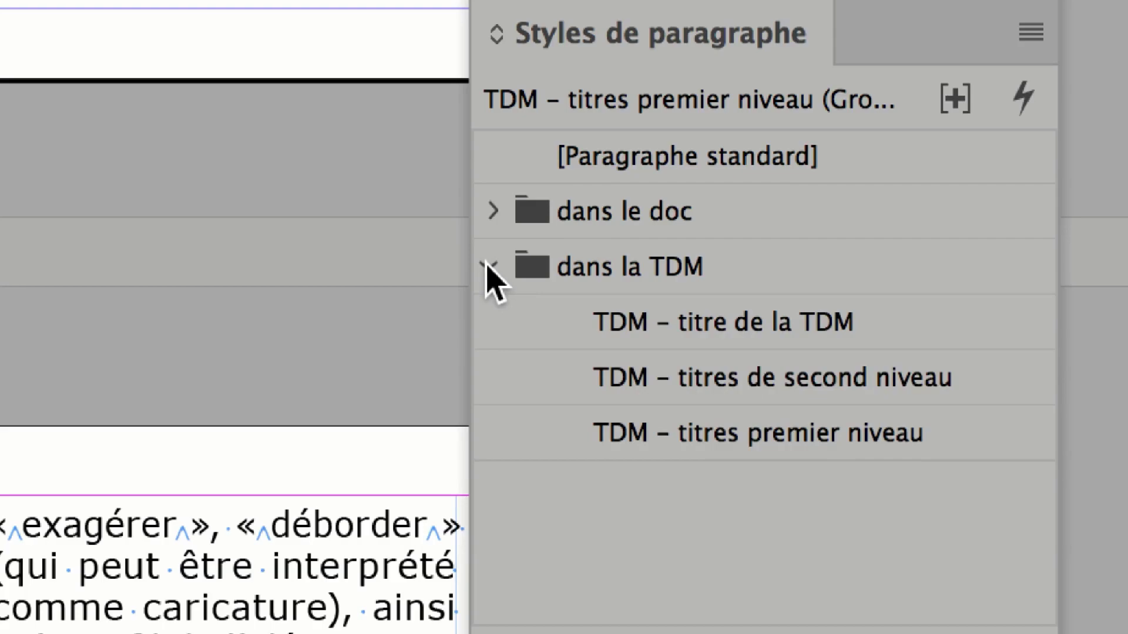
left_click(490, 267)
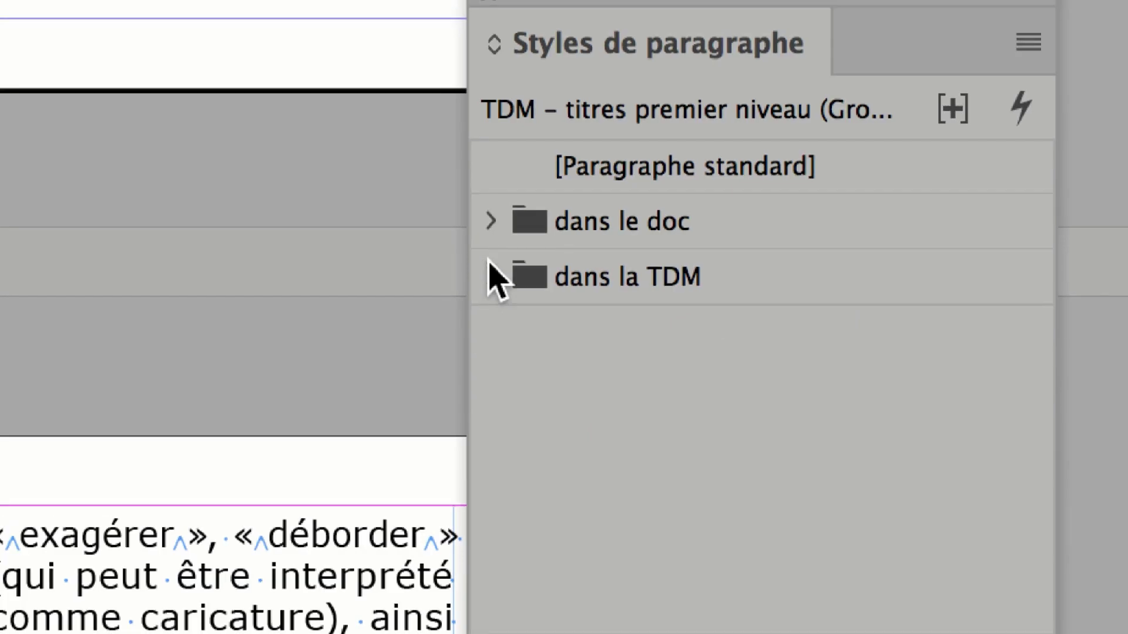
left_click(492, 212)
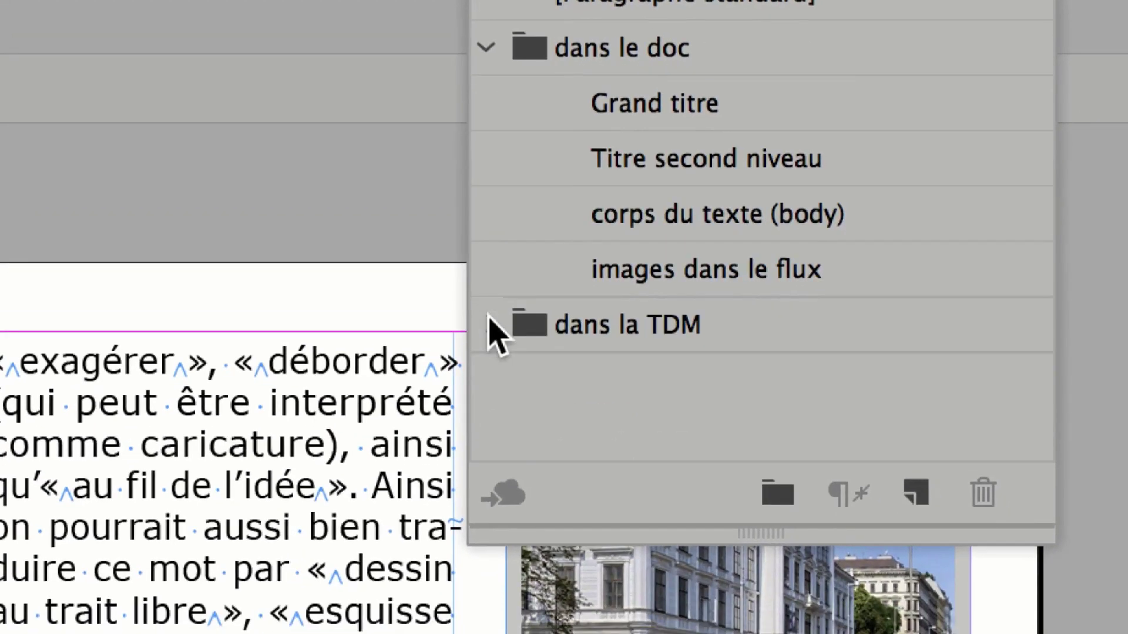
left_click(491, 324)
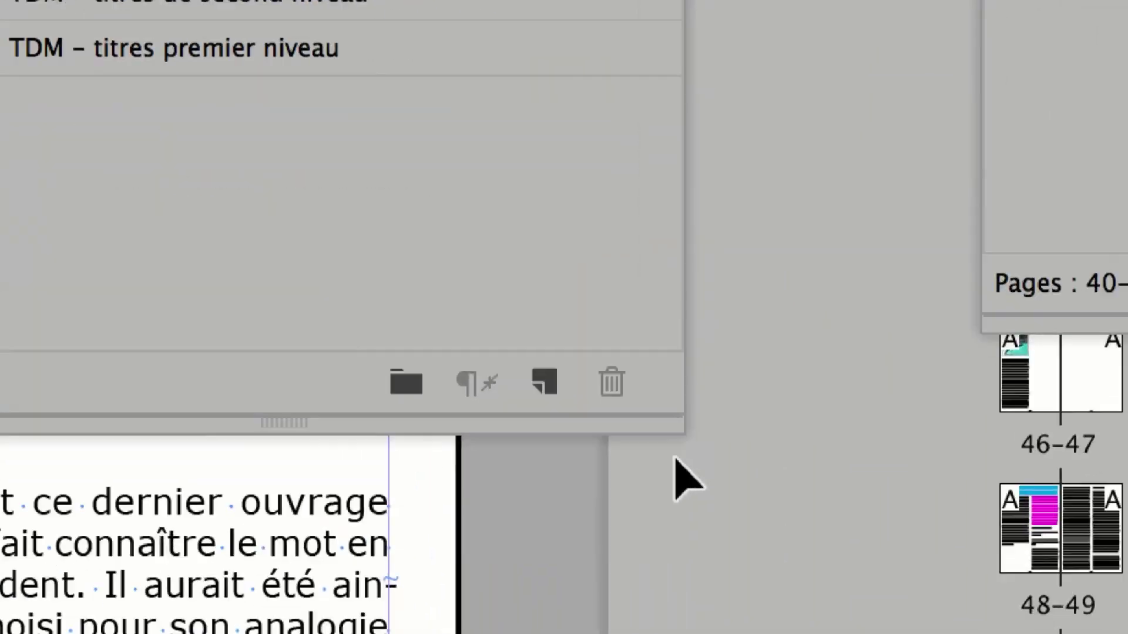
- Move the style “TDM – titres premier niveau” above “TDM – titres de second niveau” in its group and reposition the paragraph styles panel
left_click(246, 65)
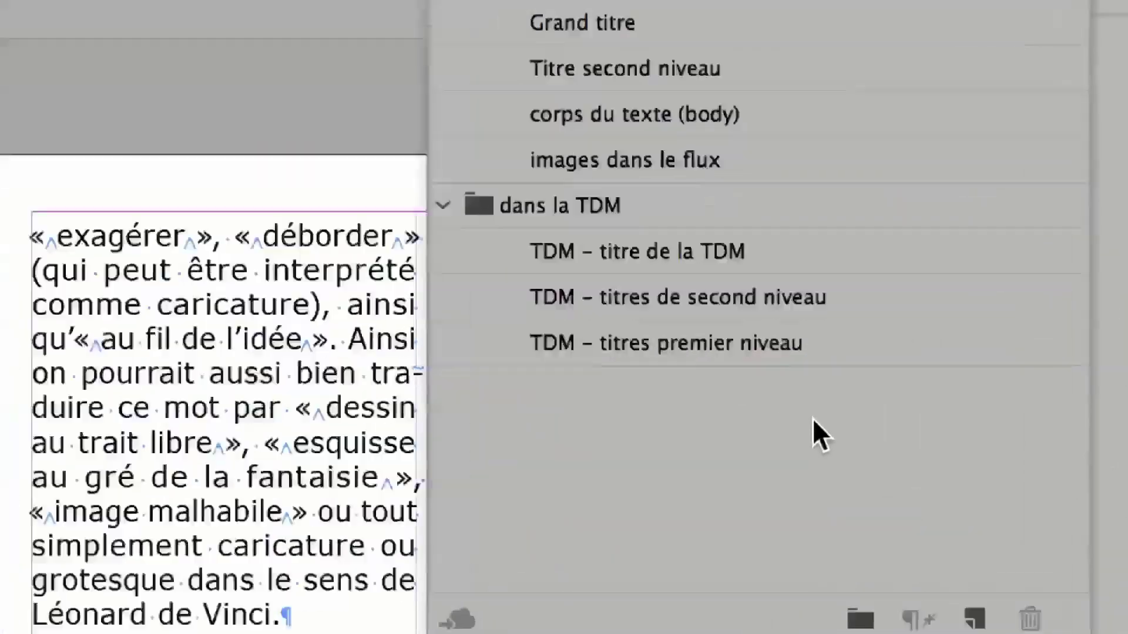
left_click_drag(844, 372, 844, 315)
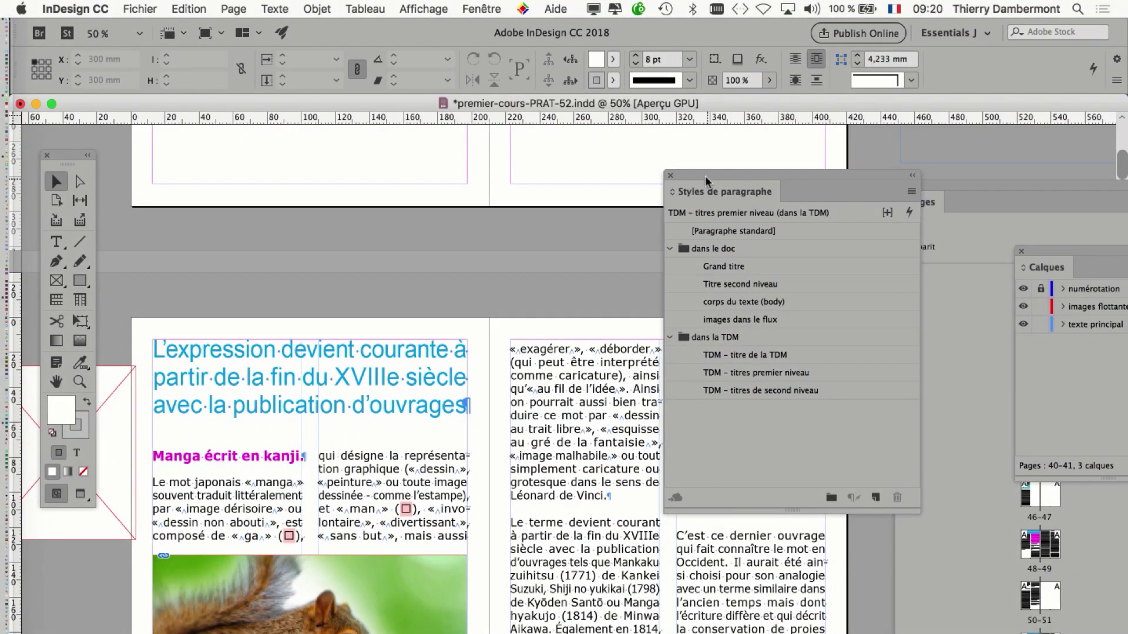
mouse_move(707, 180)
left_mouse_down()
mouse_move(593, 174)
mouse_move(694, 175)
left_mouse_up()
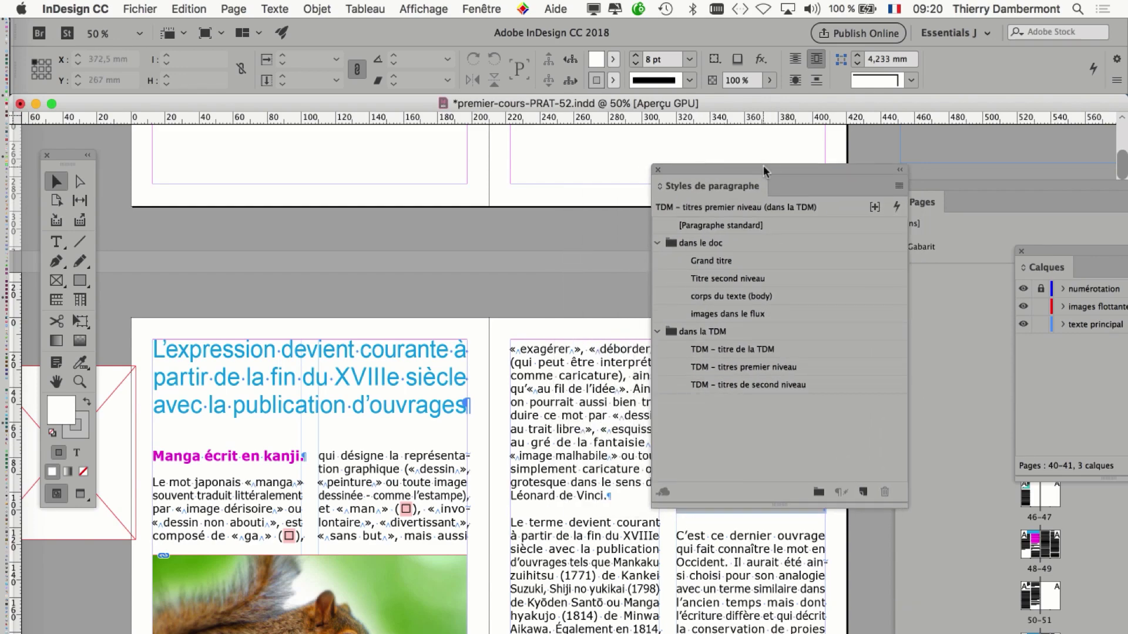
left_click_drag(765, 170, 673, 164)
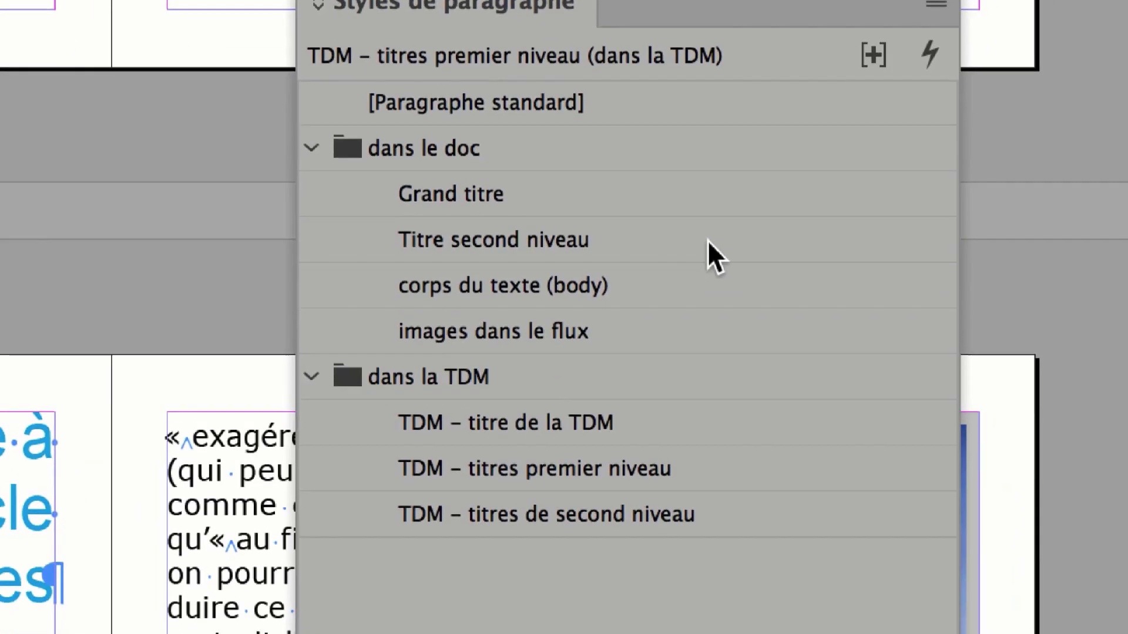
- Open the options of the paragraph style “Titre second niveau” and assign it the keyboard shortcut Maj+Num 1
left_click(793, 449)
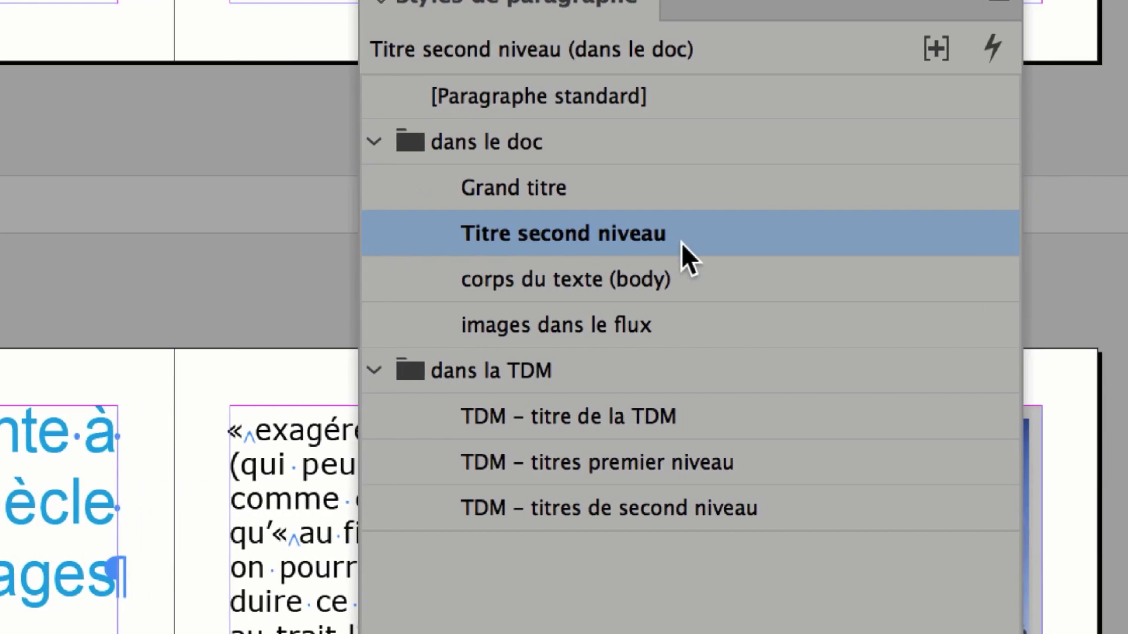
double_click(714, 241)
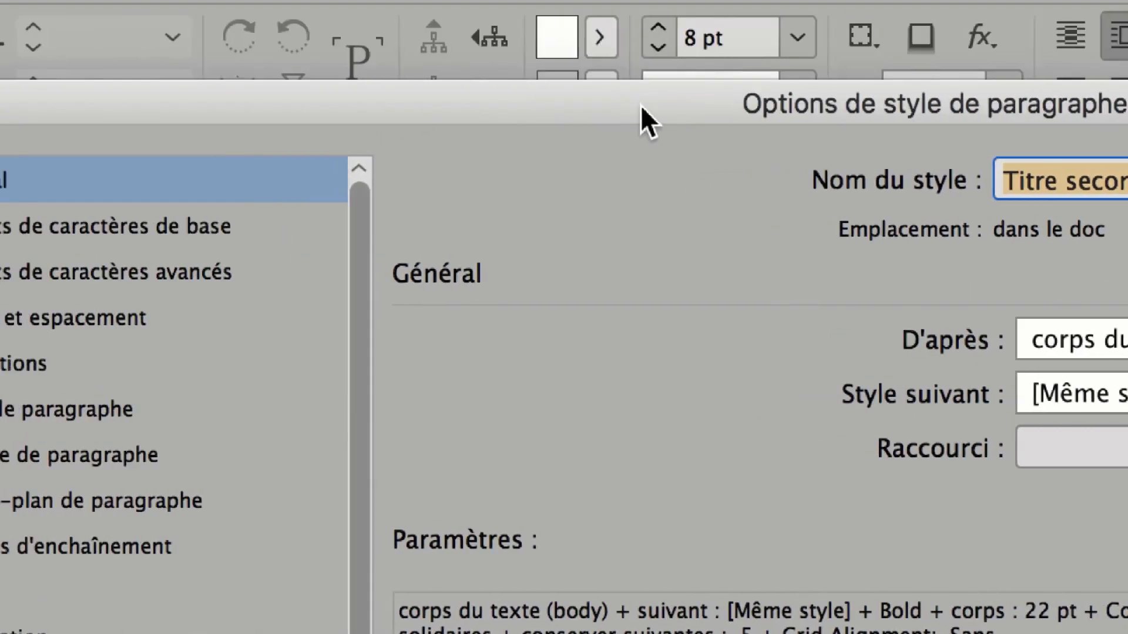
left_click_drag(641, 105, 999, 121)
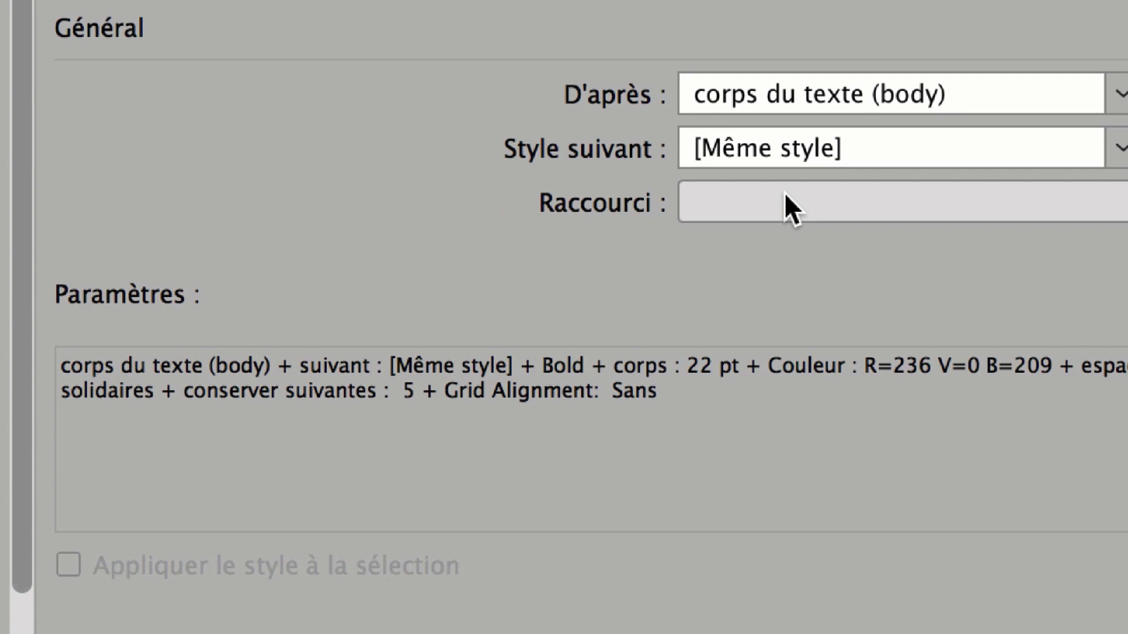
left_click(834, 385)
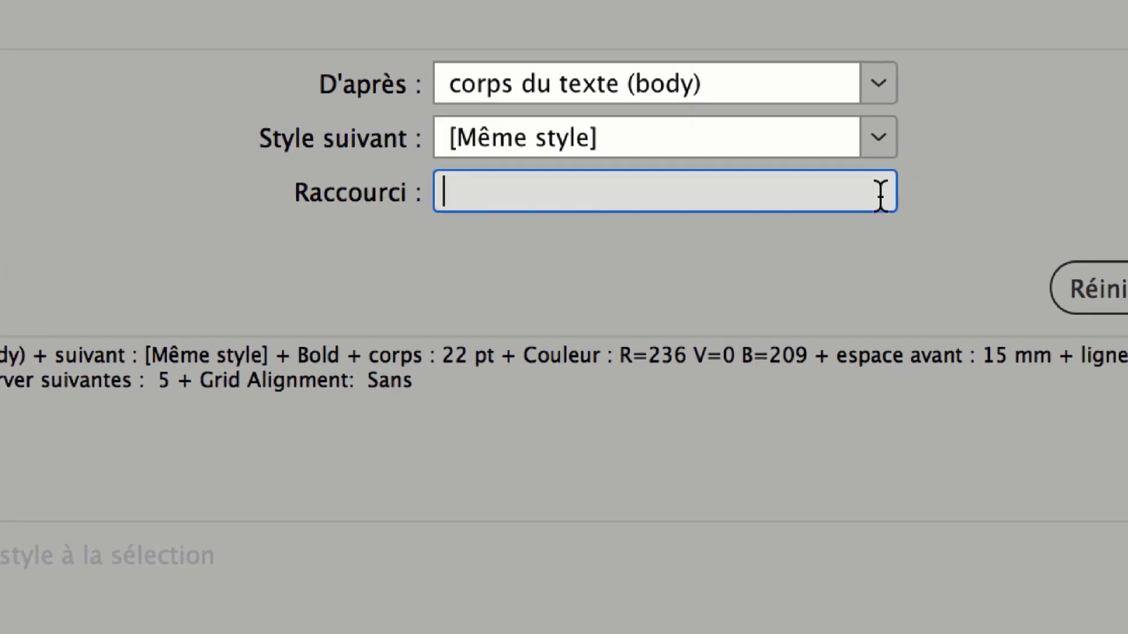
key("shift+KP_1")
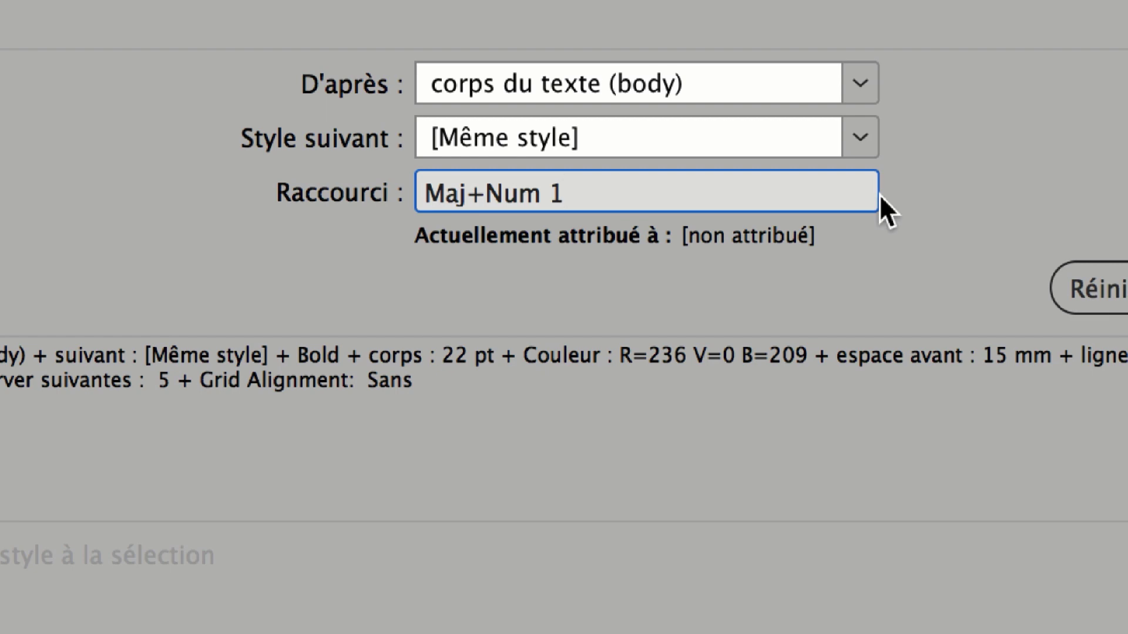
- Re-enter Maj+Num 1 as the shortcut for “Titre second niveau” and save the style options
left_click_drag(799, 196, 624, 195)
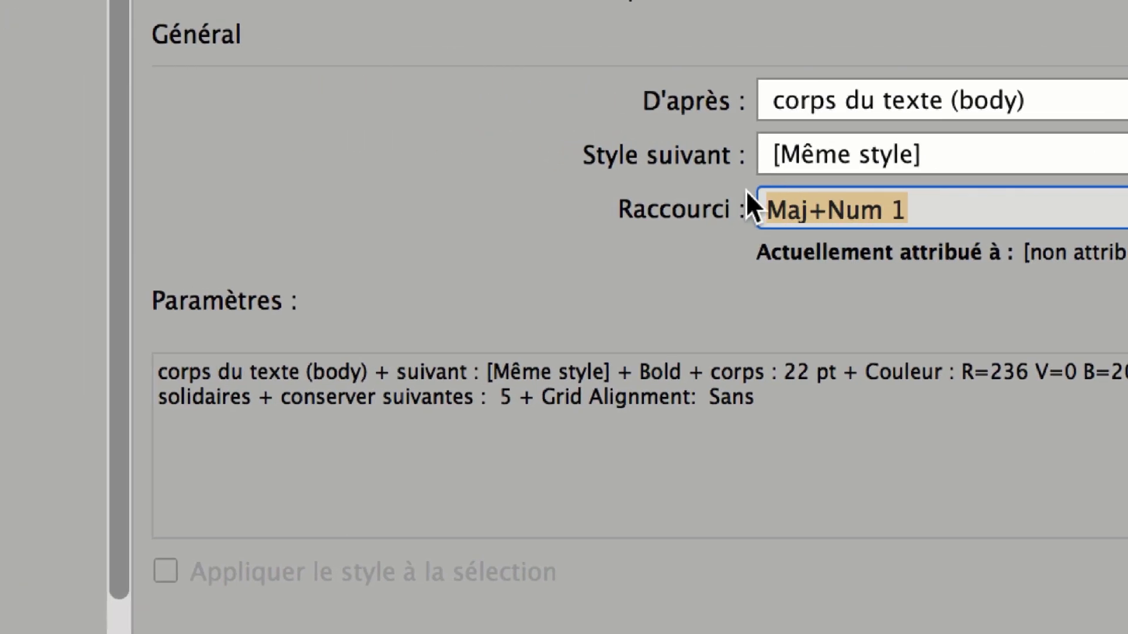
key("BackSpace")
key("shift+KP_1")
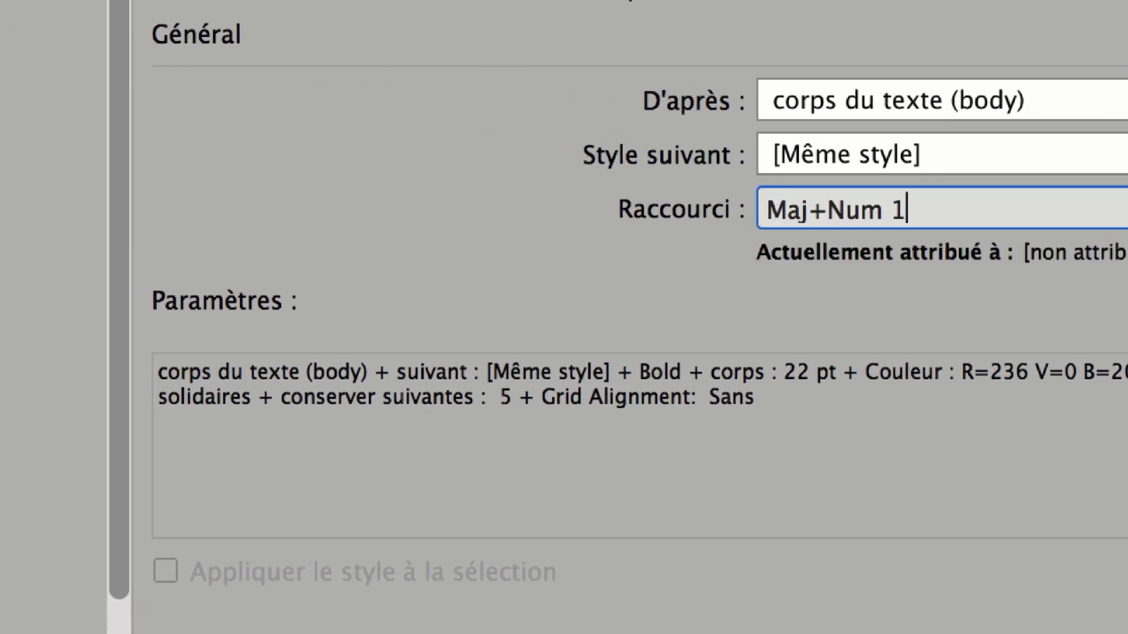
left_click_drag(917, 210, 734, 206)
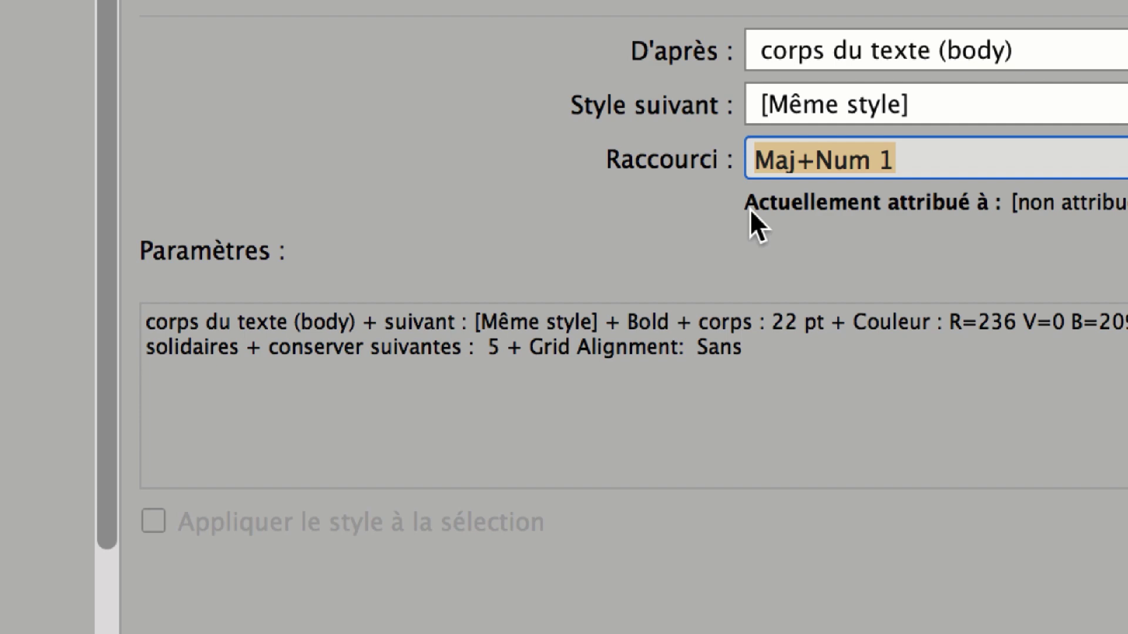
left_click(907, 159)
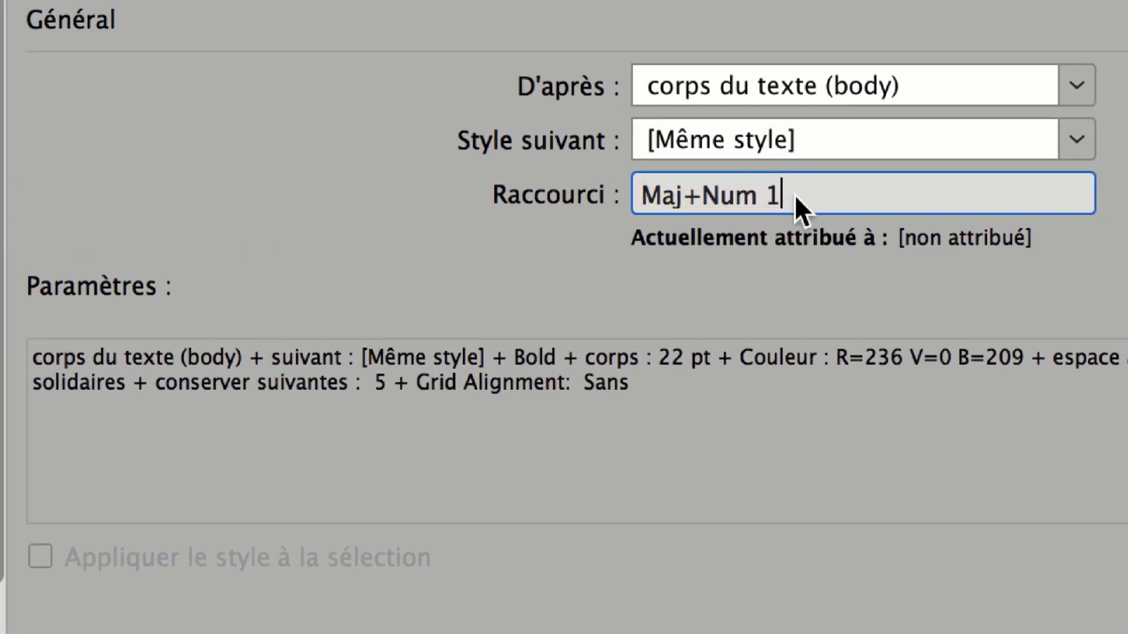
left_click_drag(794, 195, 638, 200)
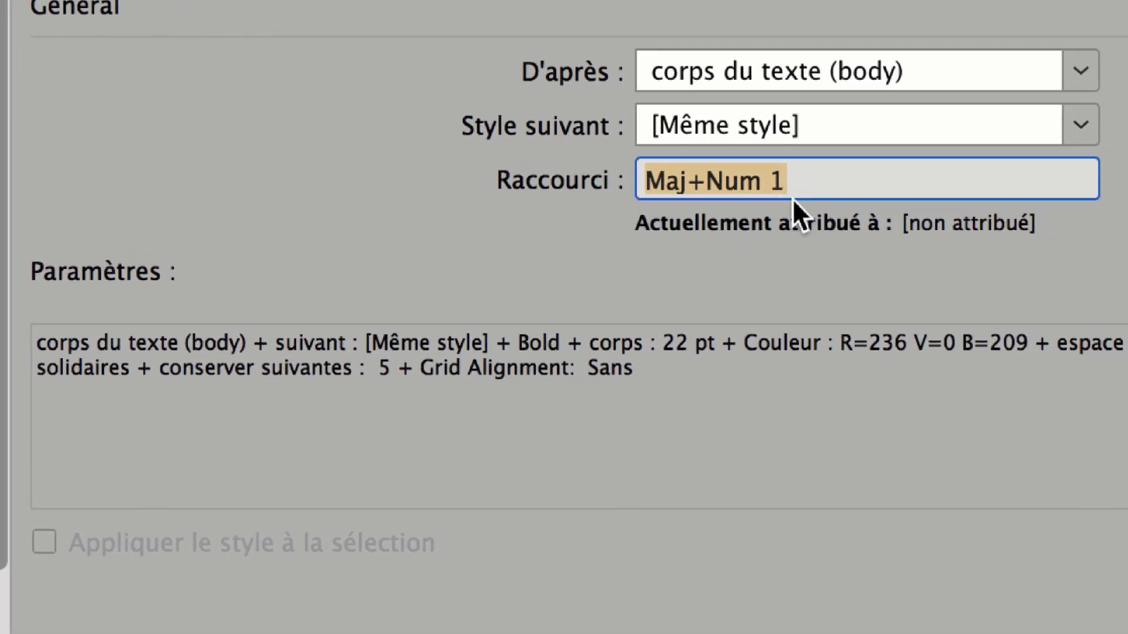
left_click(812, 191)
left_click_drag(796, 194, 605, 202)
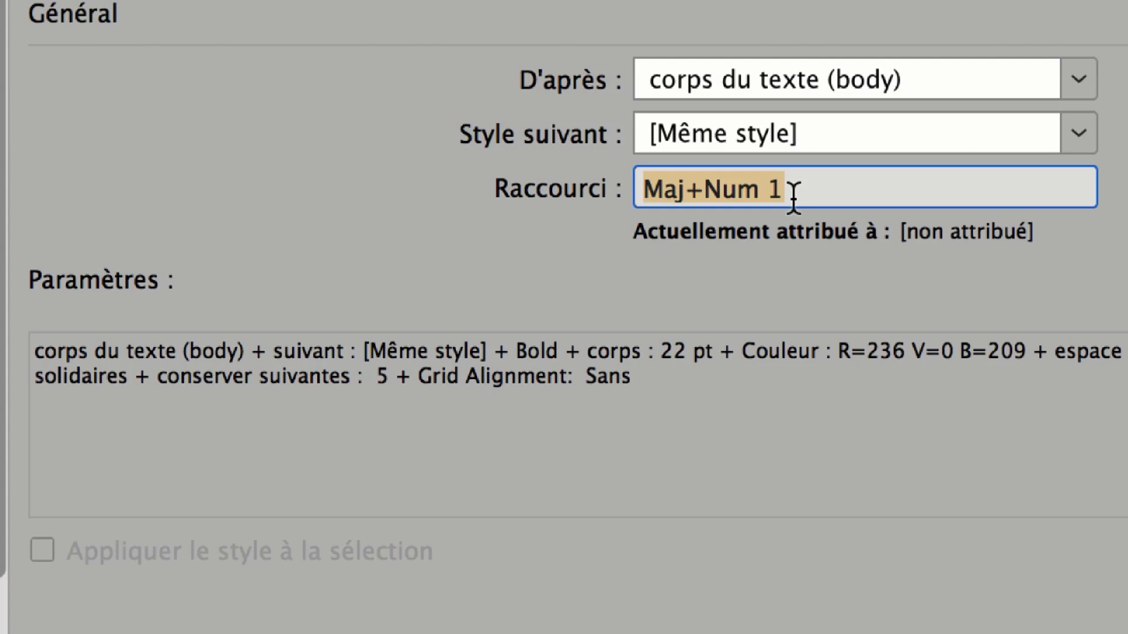
left_click(793, 191)
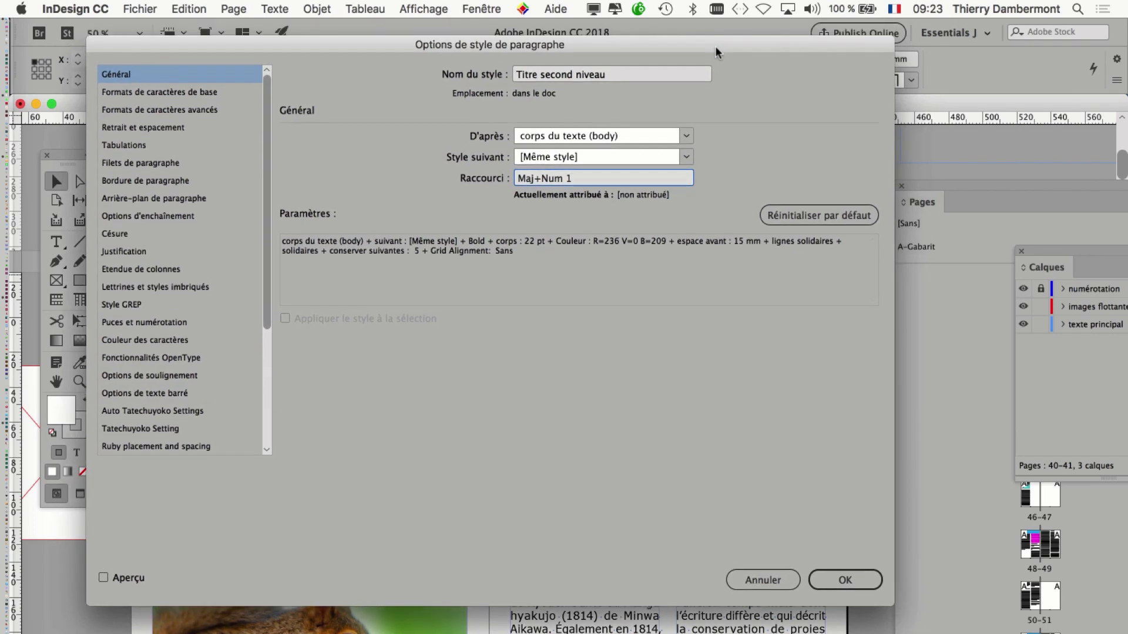
left_click(874, 581)
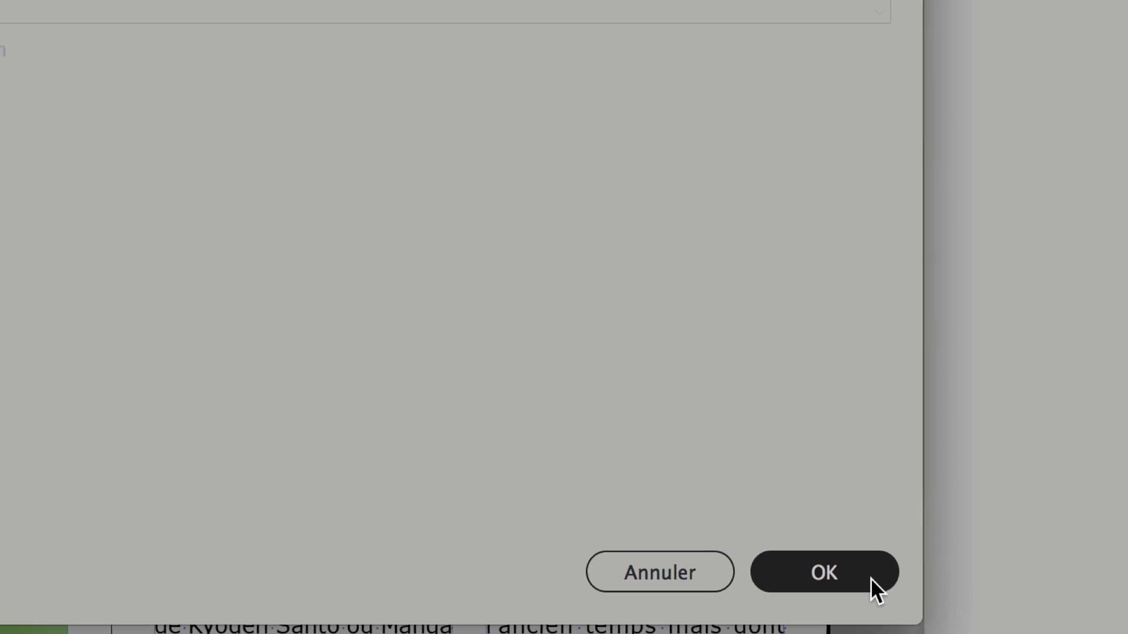
left_click(872, 579)
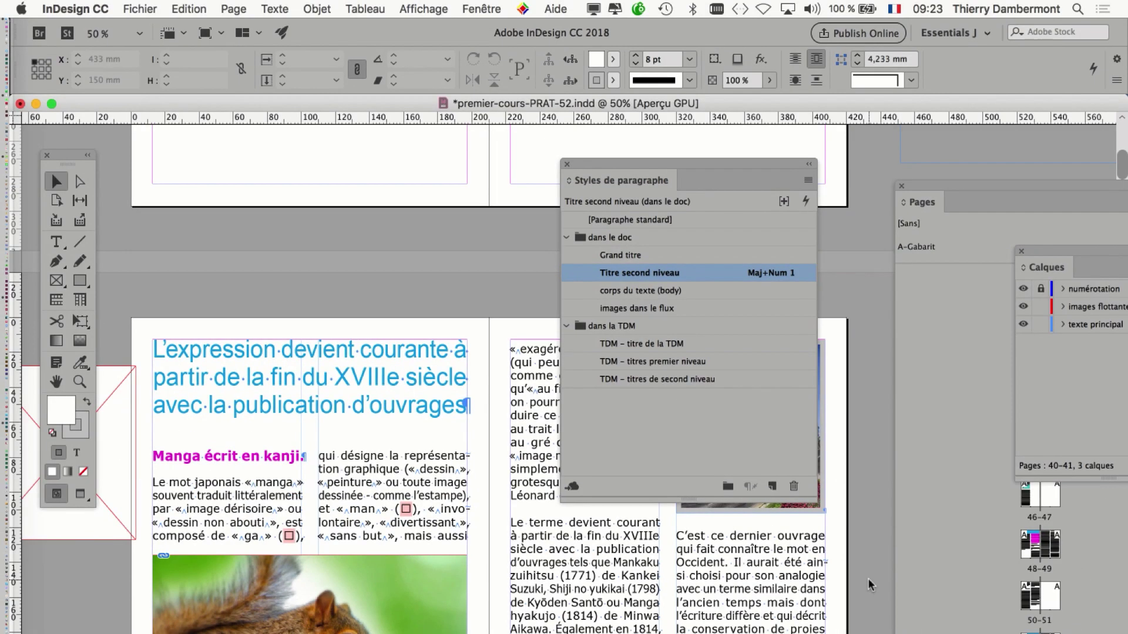
- Move the paragraph styles panel off the text columns and activate the Type tool
left_click_drag(611, 161, 847, 168)
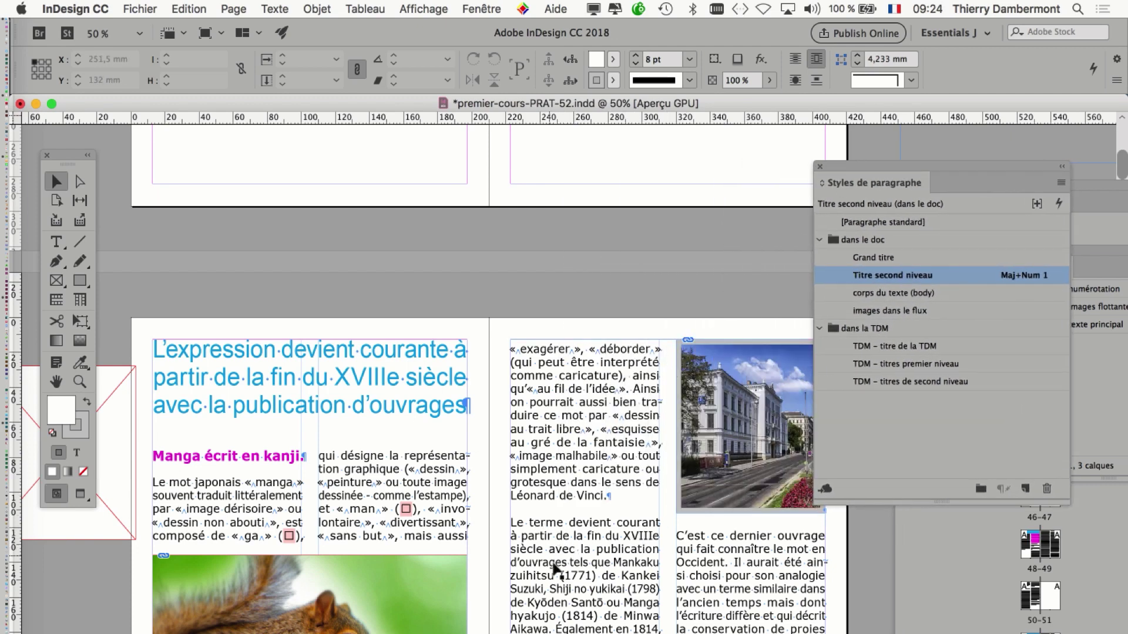
scroll(581, 587, "up", 1)
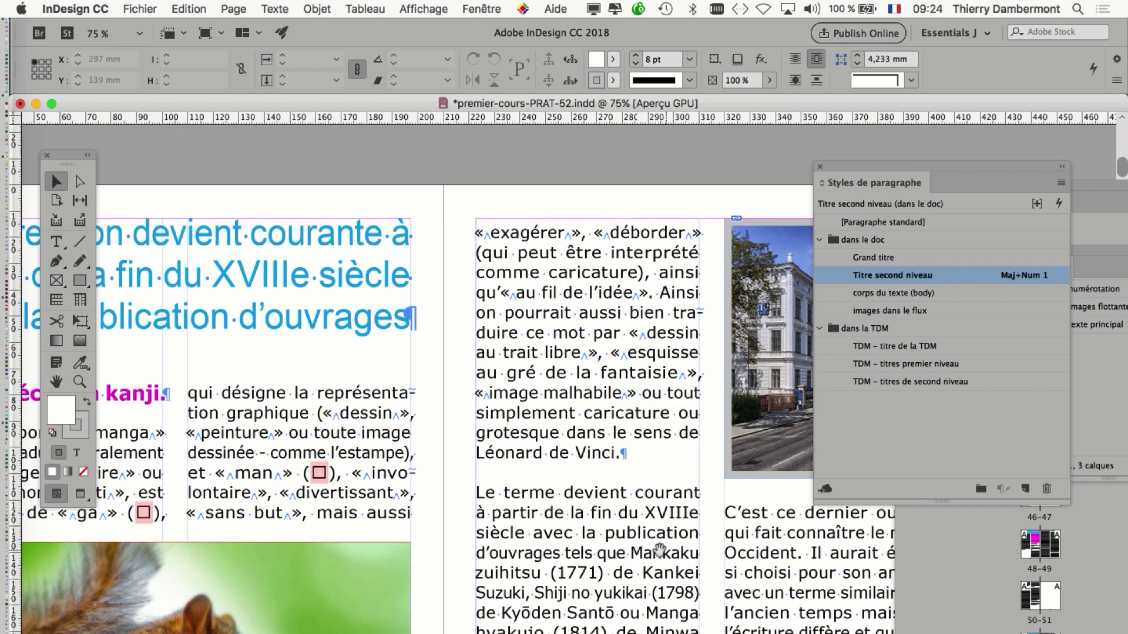
left_click_drag(660, 552, 574, 401)
scroll(508, 441, "up", 1)
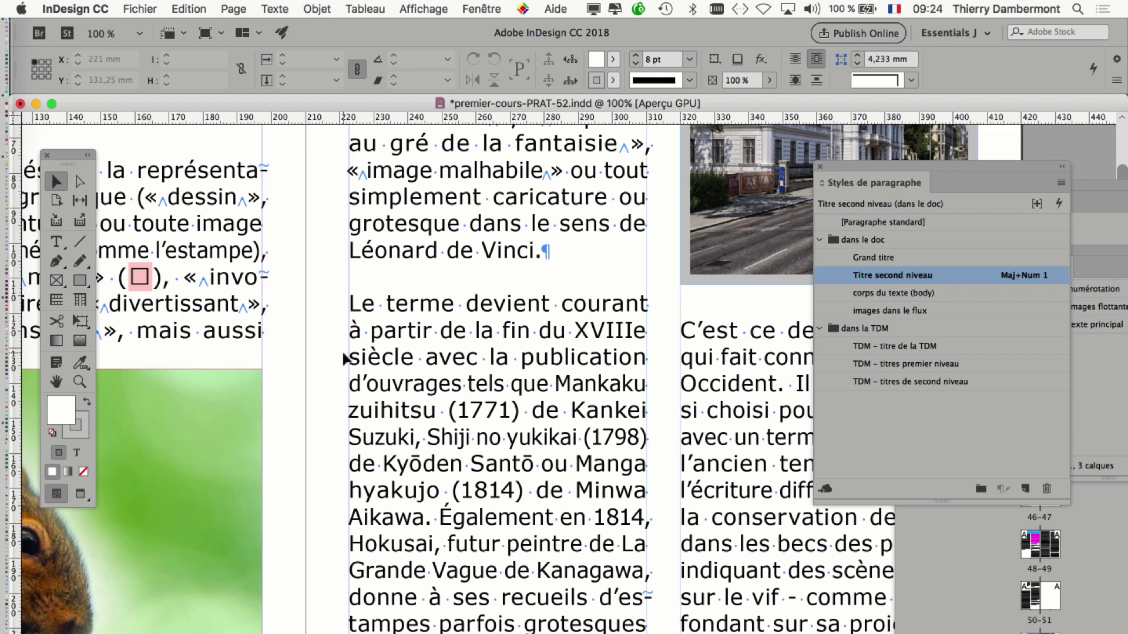
left_click(58, 244)
scroll(189, 196, "down", 2)
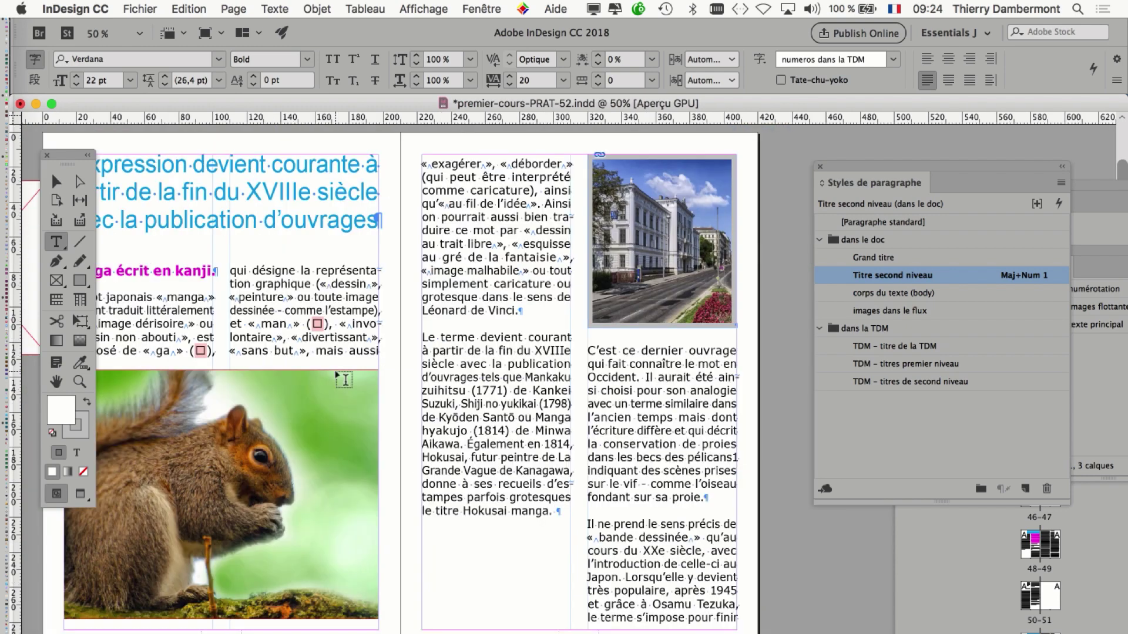
left_click_drag(193, 194, 261, 195)
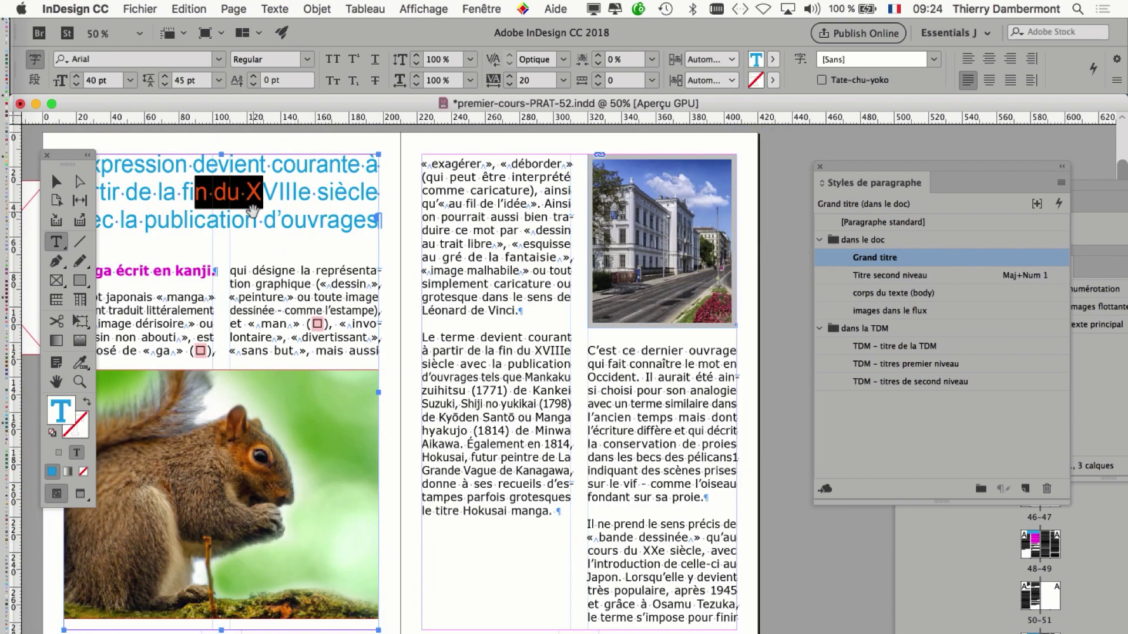
scroll(397, 246, "left", 3)
scroll(397, 246, "up", 1)
scroll(397, 246, "left", 3)
scroll(397, 245, "up", 1)
left_click(401, 228)
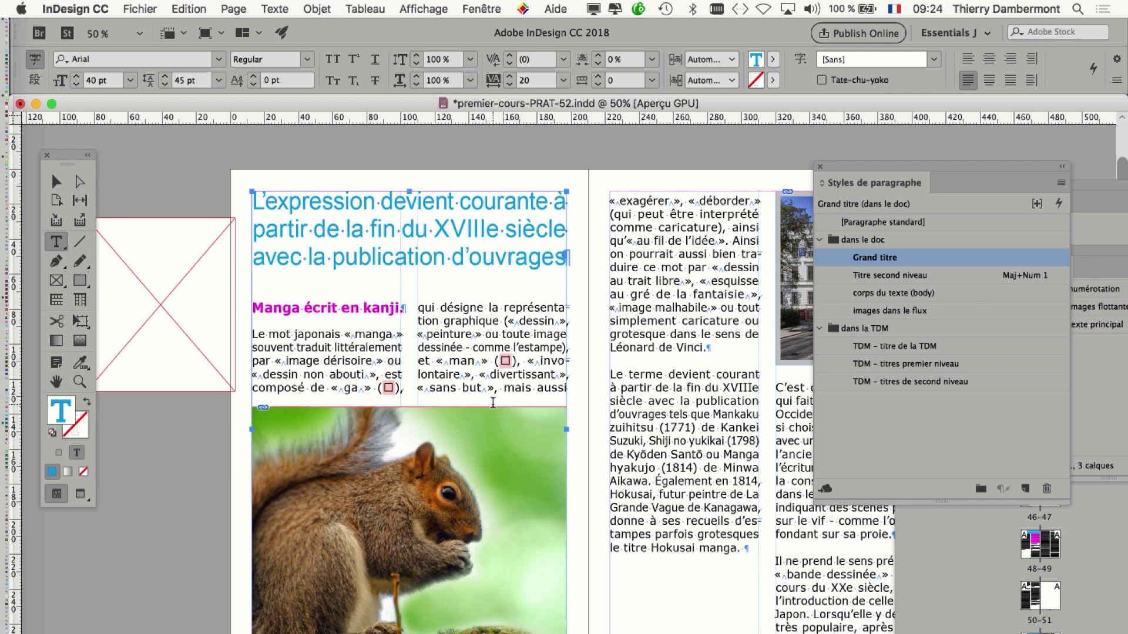
- Copy the passage beginning “futur peintre de La Grande Vague” from the body paragraph that starts “Le terme devient courant”
scroll(568, 427, "right", 3)
scroll(439, 390, "up", 3, "alt")
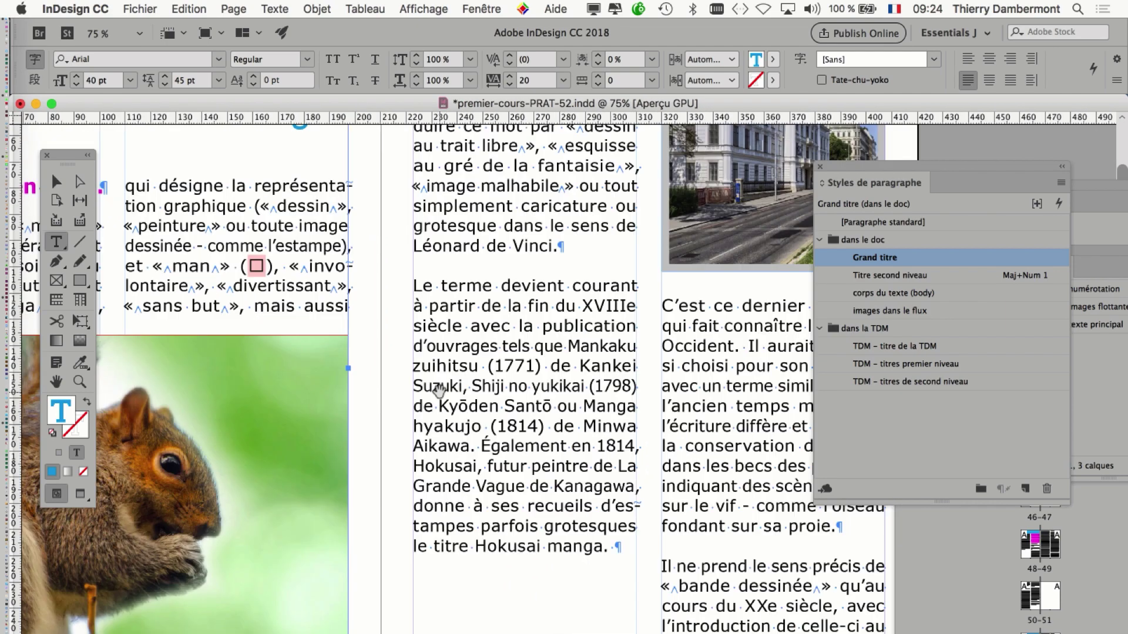
scroll(439, 389, "right", 3)
scroll(439, 389, "up", 2)
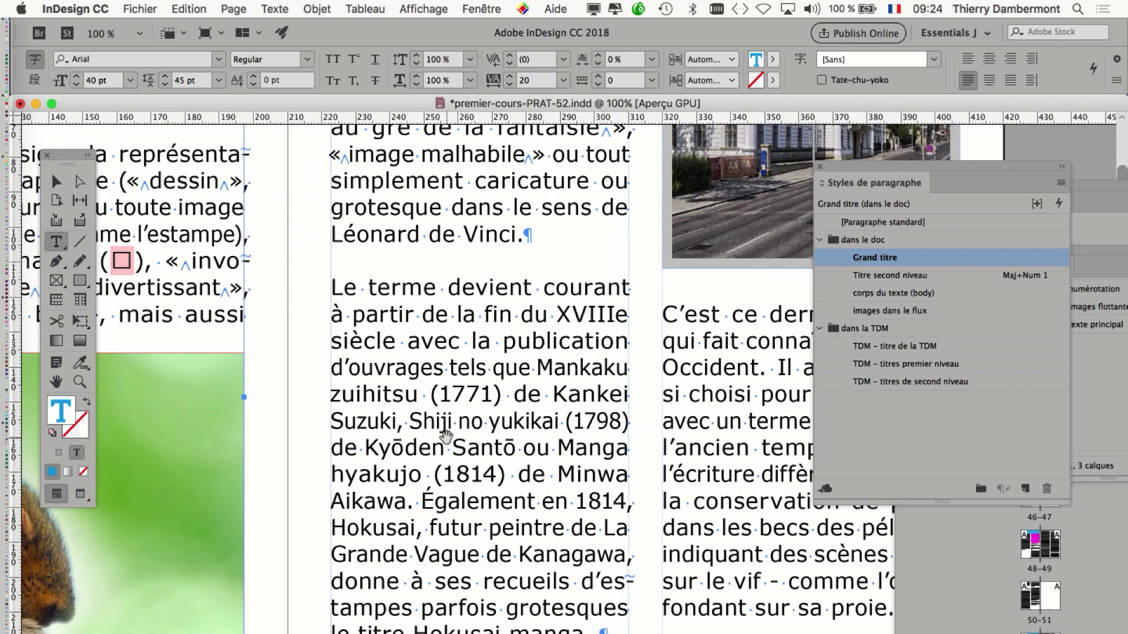
scroll(444, 435, "down", 1, "alt")
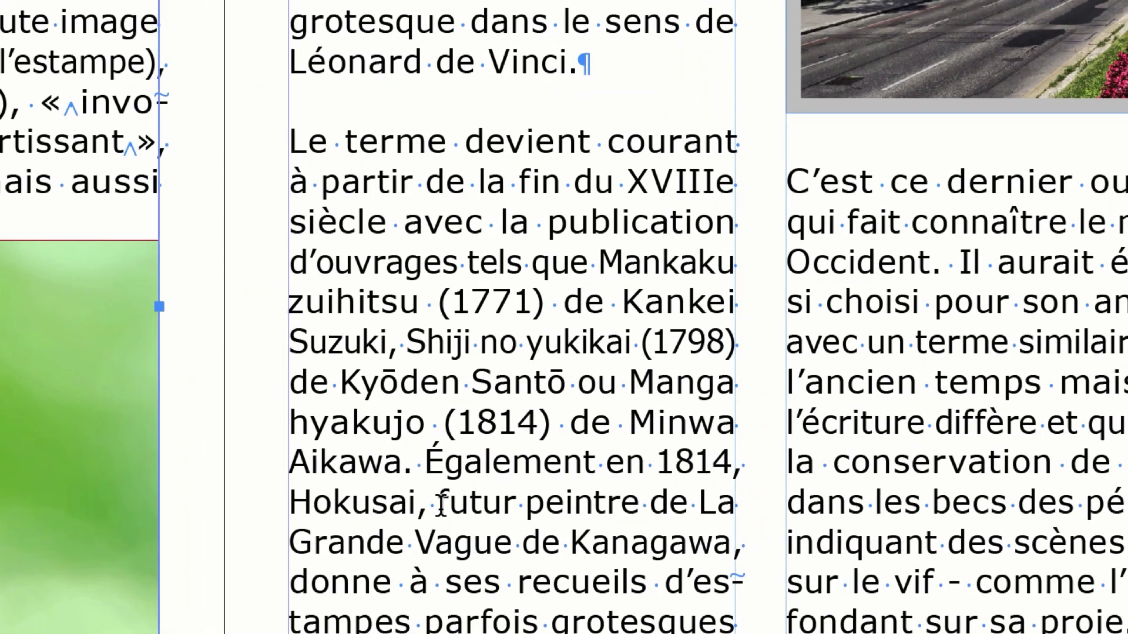
left_click_drag(441, 504, 720, 540)
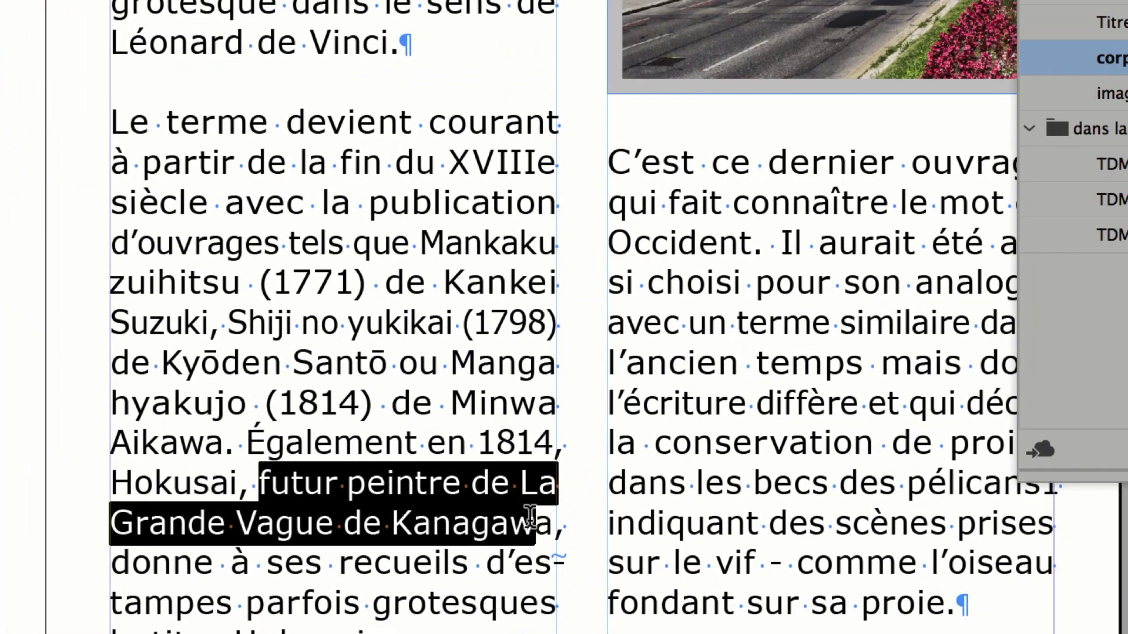
left_click(712, 535)
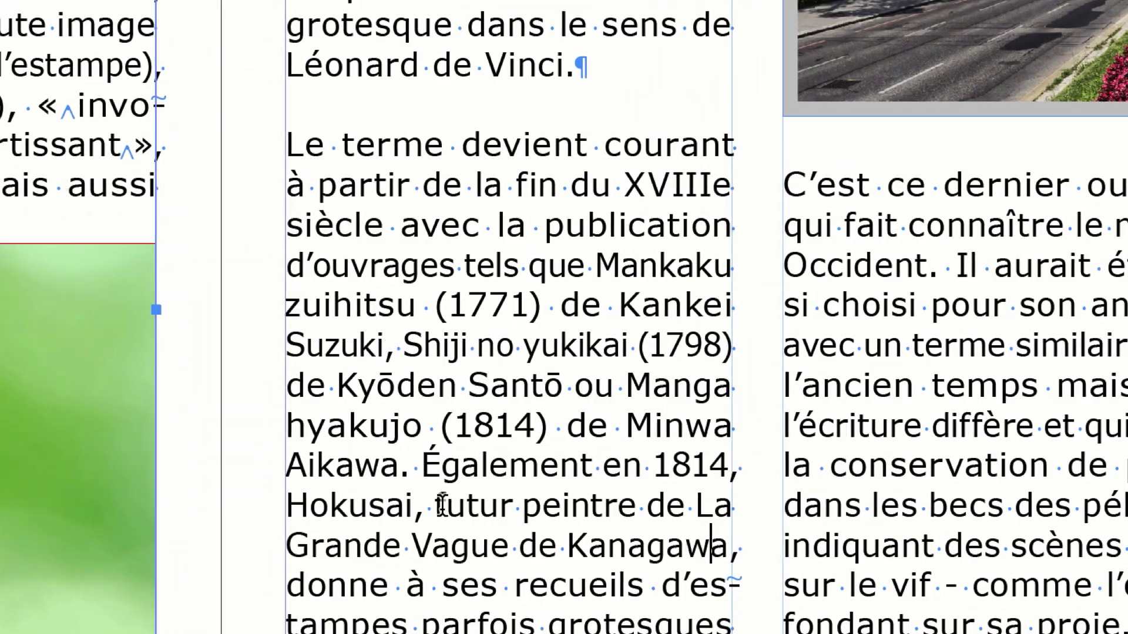
left_click_drag(270, 484, 286, 485)
left_click_drag(418, 504, 626, 527)
left_click_drag(509, 513, 566, 528)
key("ctrl+c")
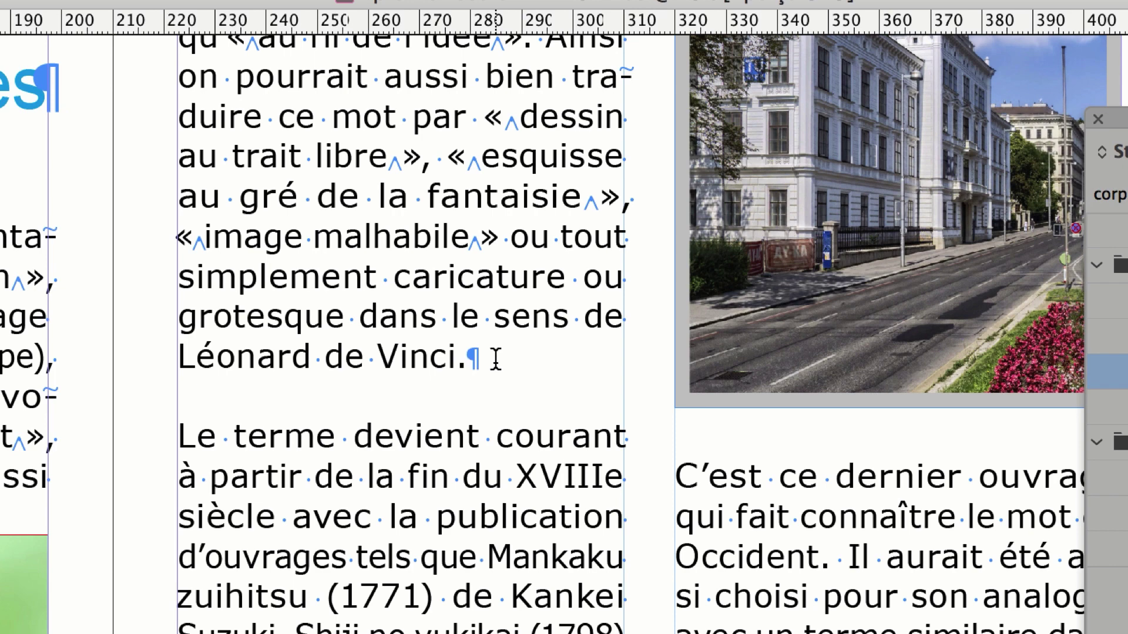
- Insert the copied passage as its own paragraph after “Léonard de Vinci.”, apply “Titre second niveau” and close the paragraph styles panel
key("Return")
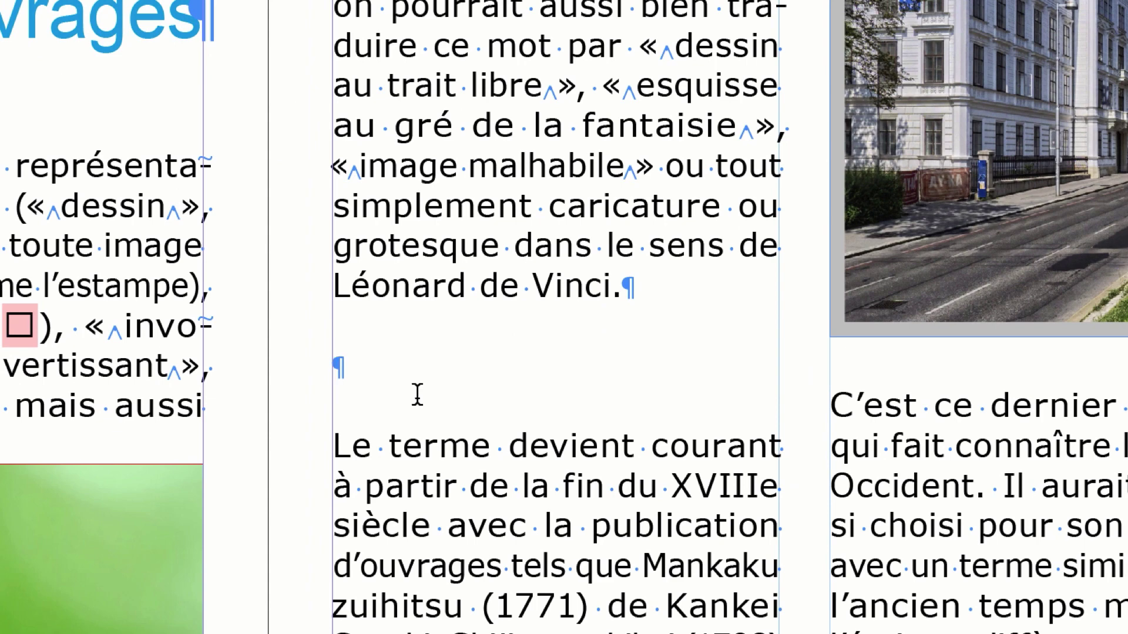
key("ctrl+v")
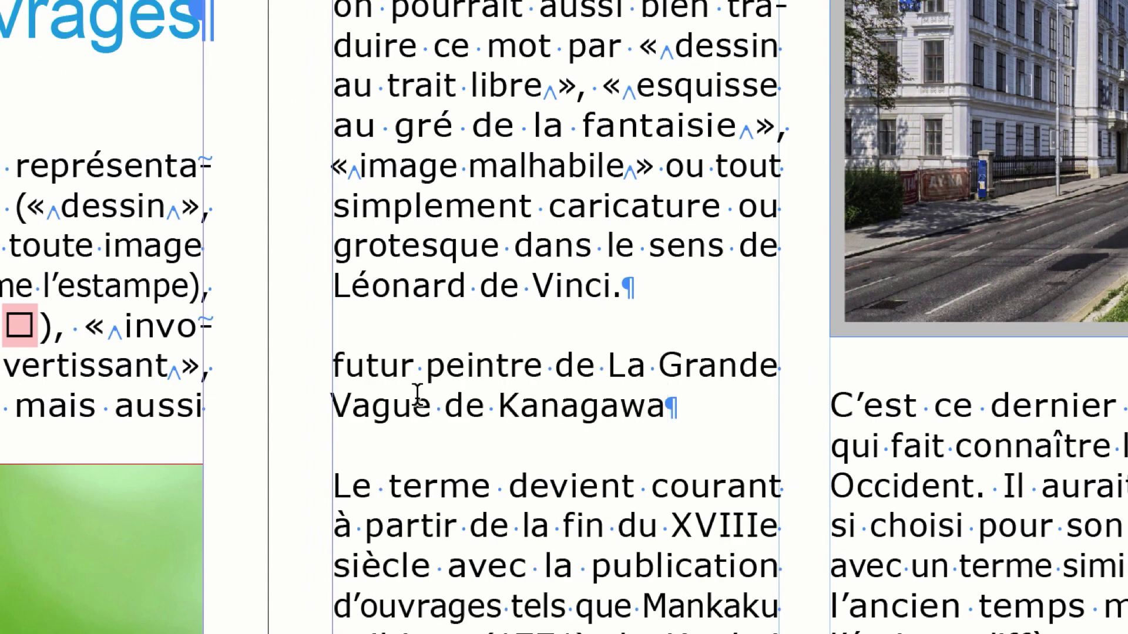
key("ctrl+2")
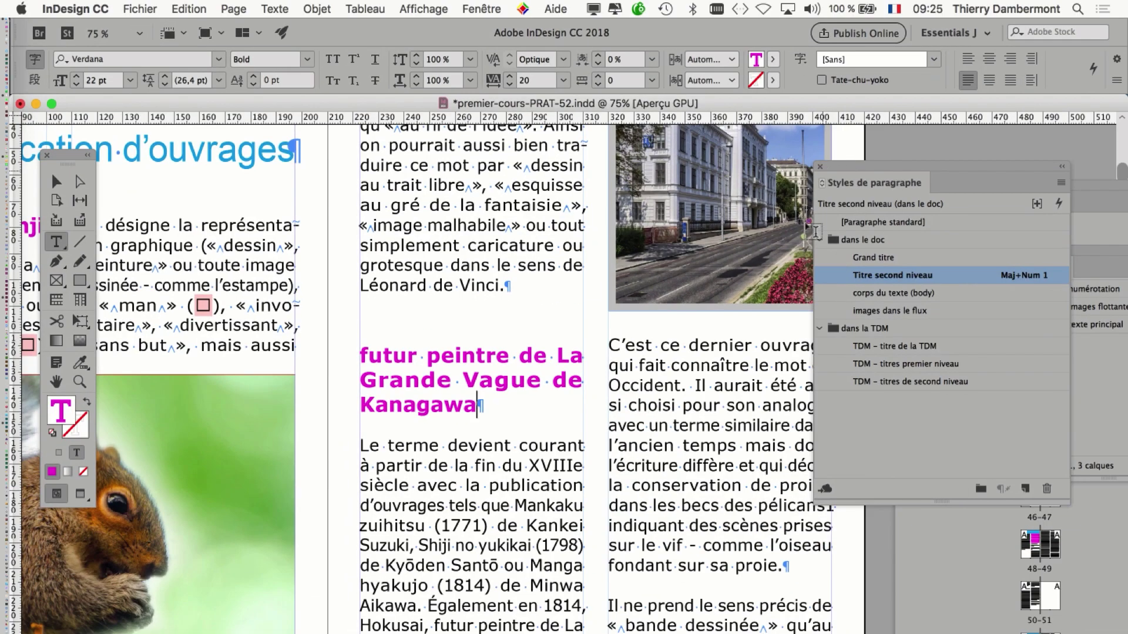
left_click(820, 167)
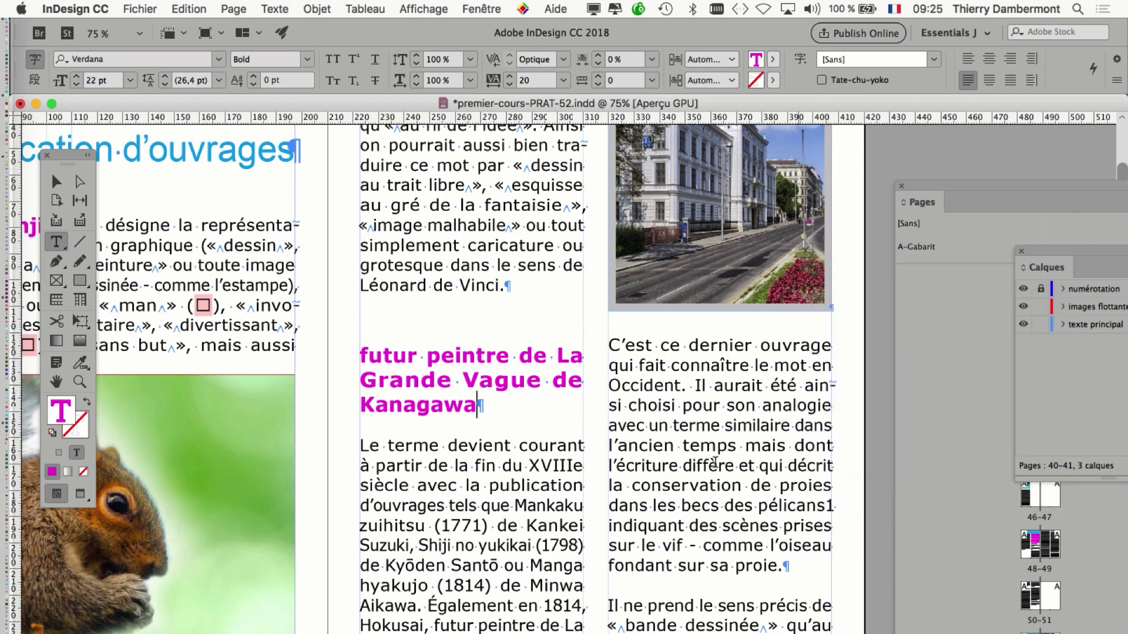
- Copy “le sens précis” into a new paragraph after “fondant sur sa proie.” on page 41 and format it as “Titre second niveau”
scroll(587, 494, "down", 5)
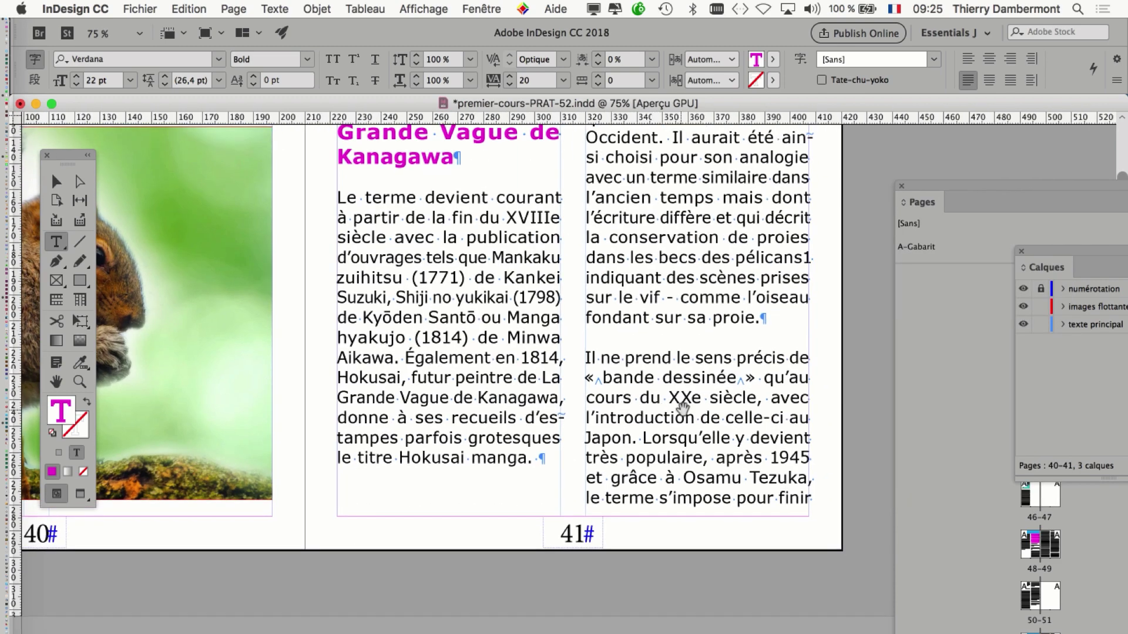
scroll(689, 416, "up", 1)
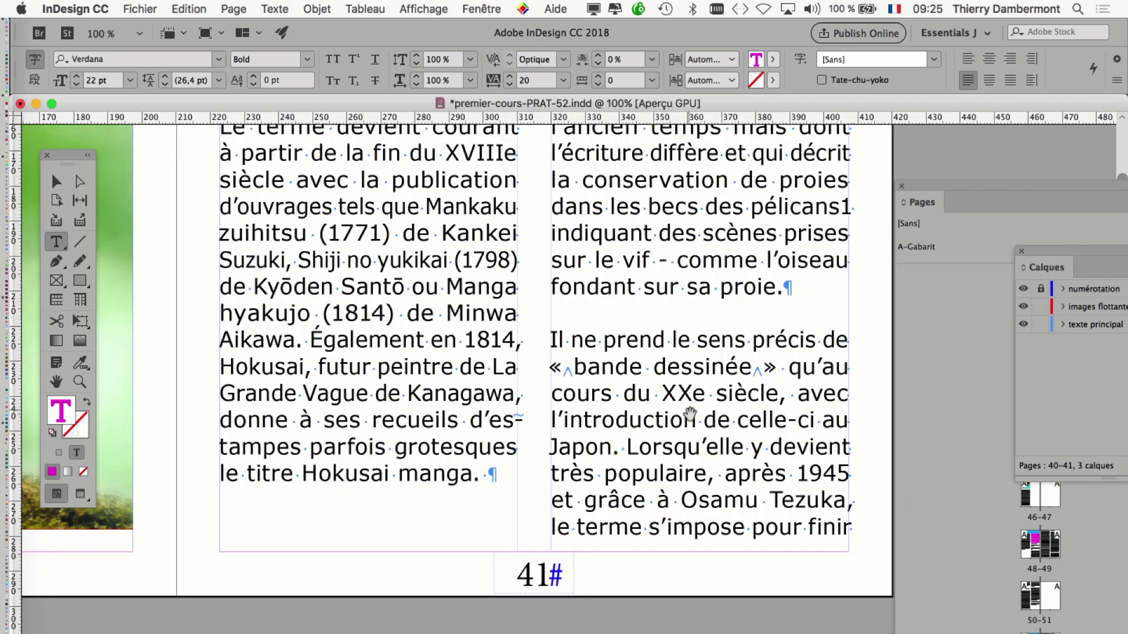
left_click(726, 368)
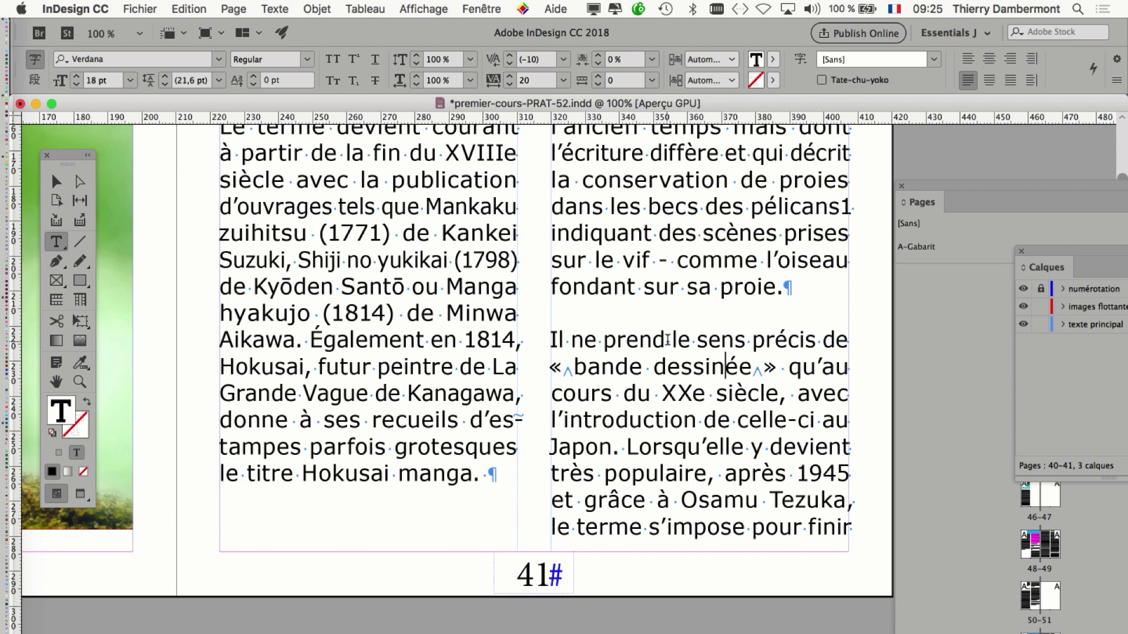
left_click_drag(672, 340, 814, 339)
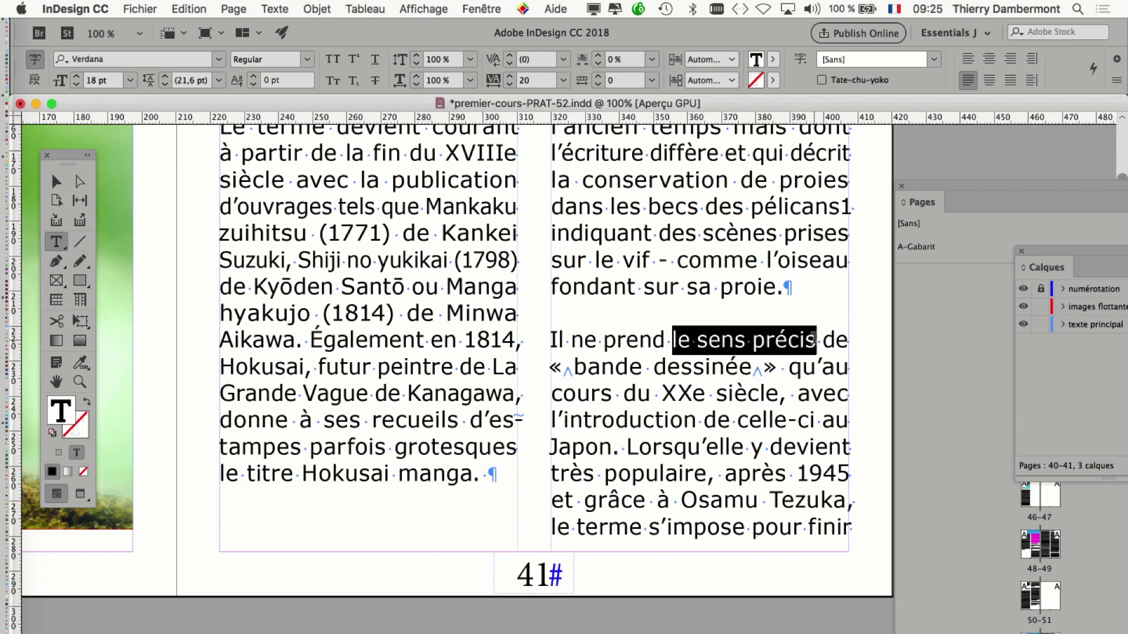
left_click(808, 293)
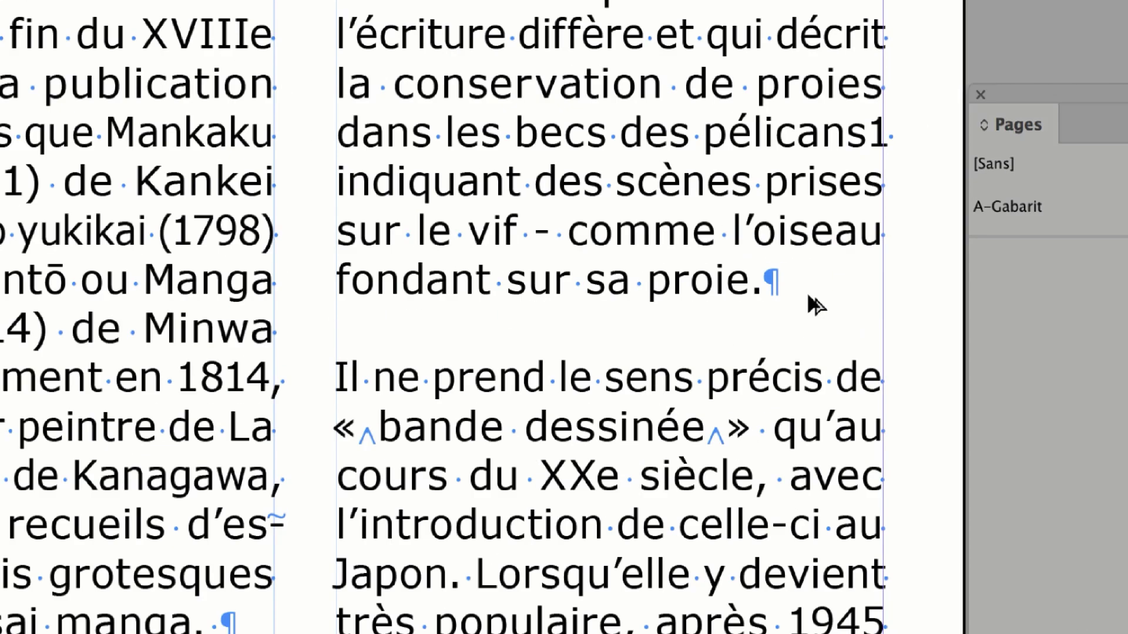
key("Return")
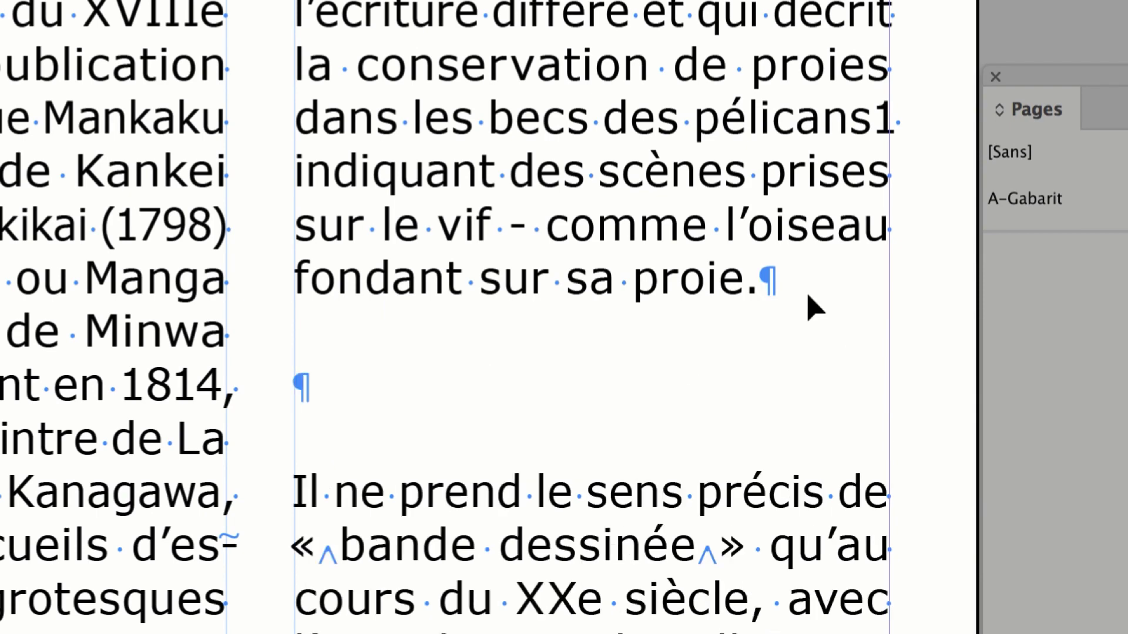
type("le sens précis")
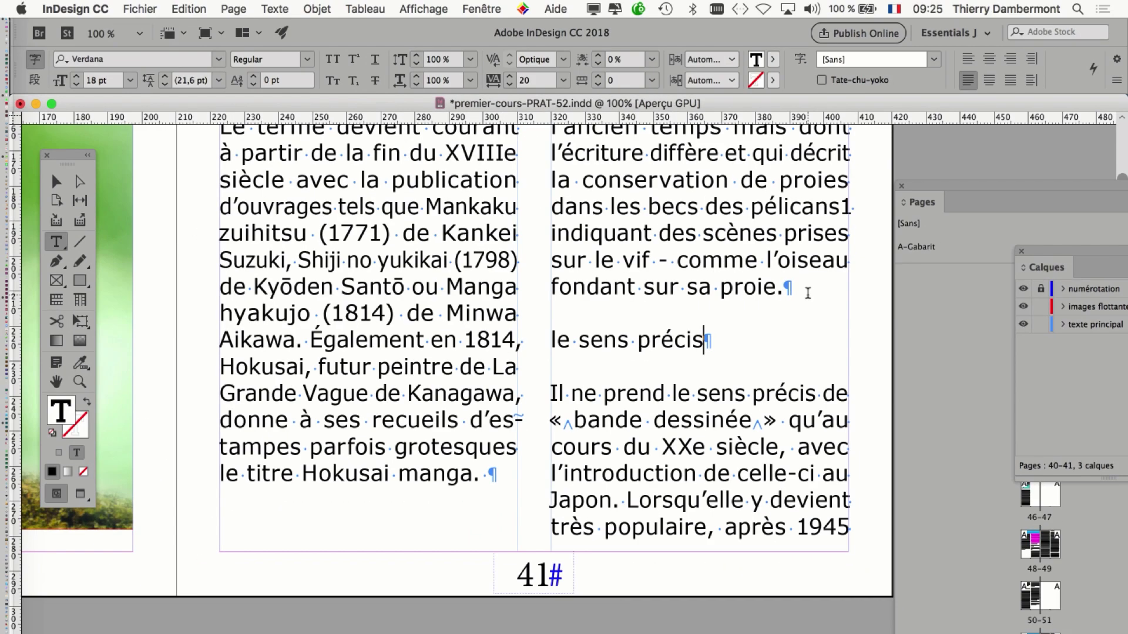
key("super+KP_1")
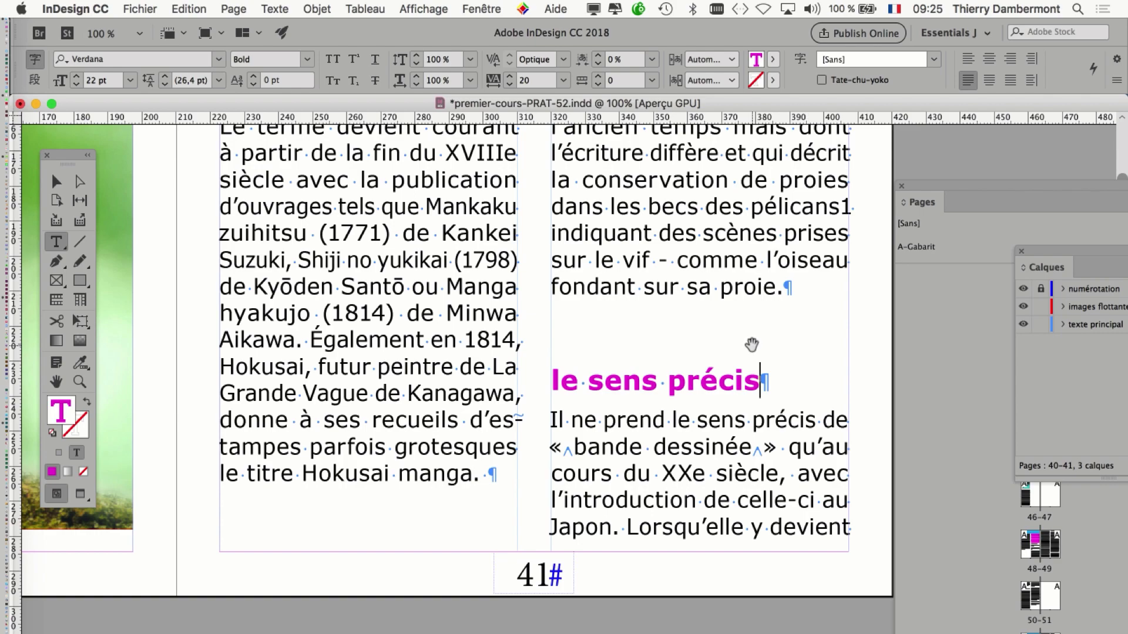
- Copy “la popularisation de l’usage au masculin dans les années 1990” from the paragraph beginning “Le terme revêtait alors” on page 43
key("super+minus")
scroll(605, 370, "down", 3)
scroll(645, 323, "down", 10)
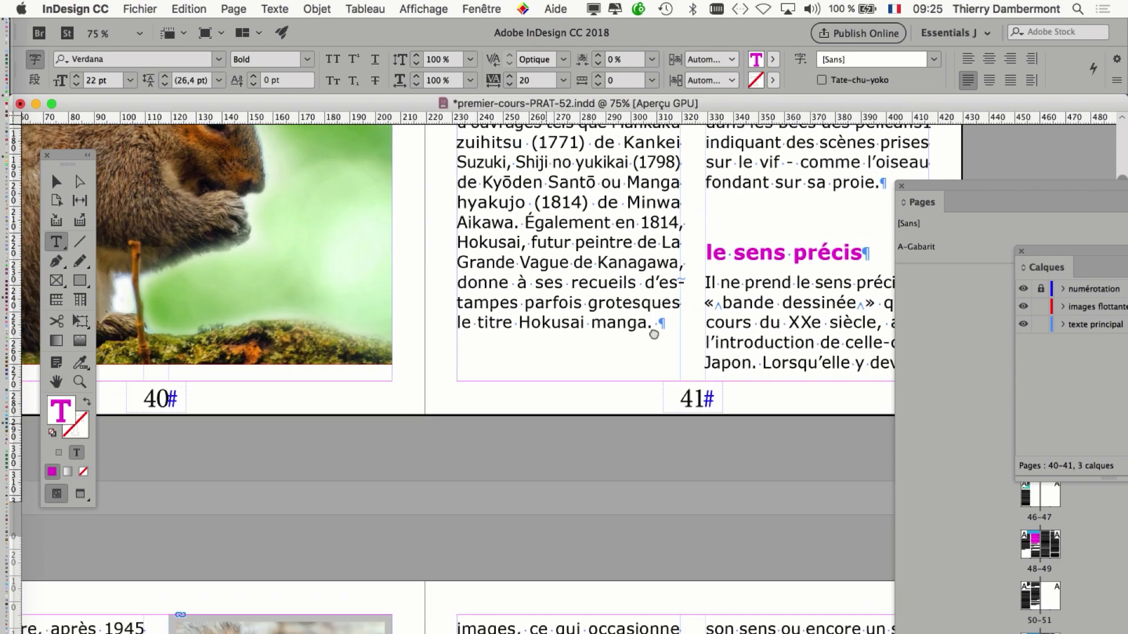
scroll(590, 379, "down", 10)
scroll(590, 379, "right", 10)
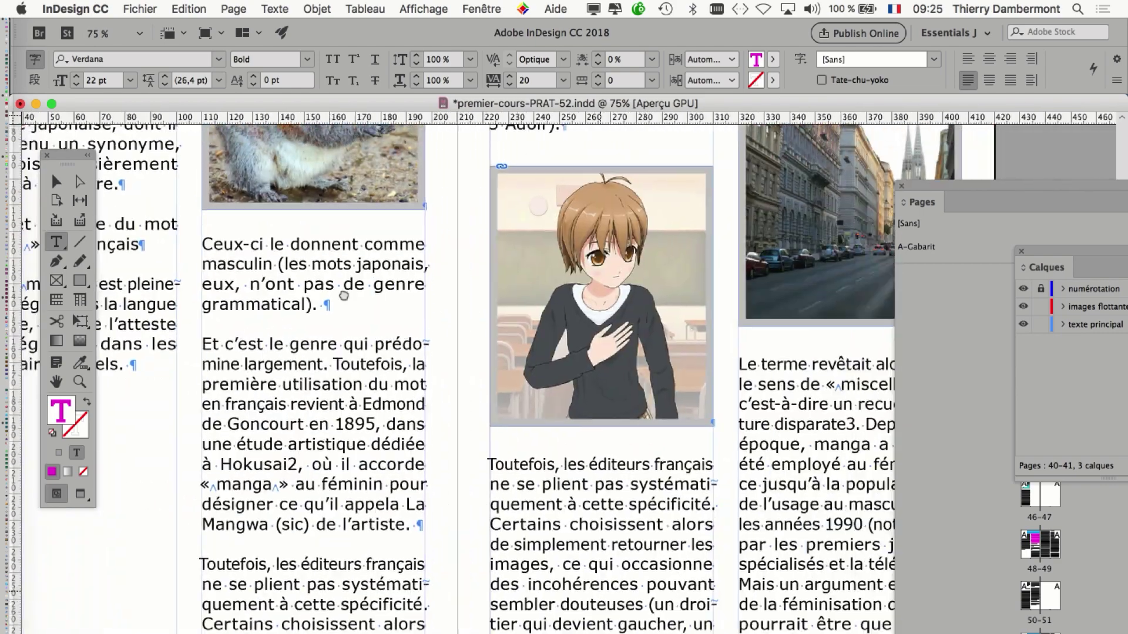
key("super+equal")
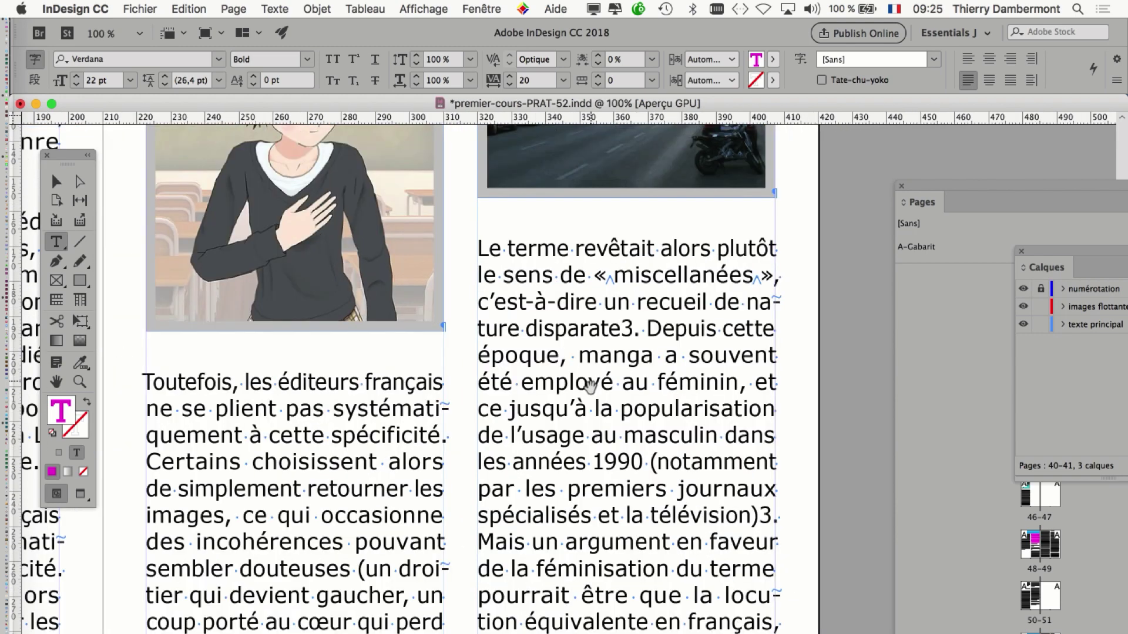
left_click(595, 406)
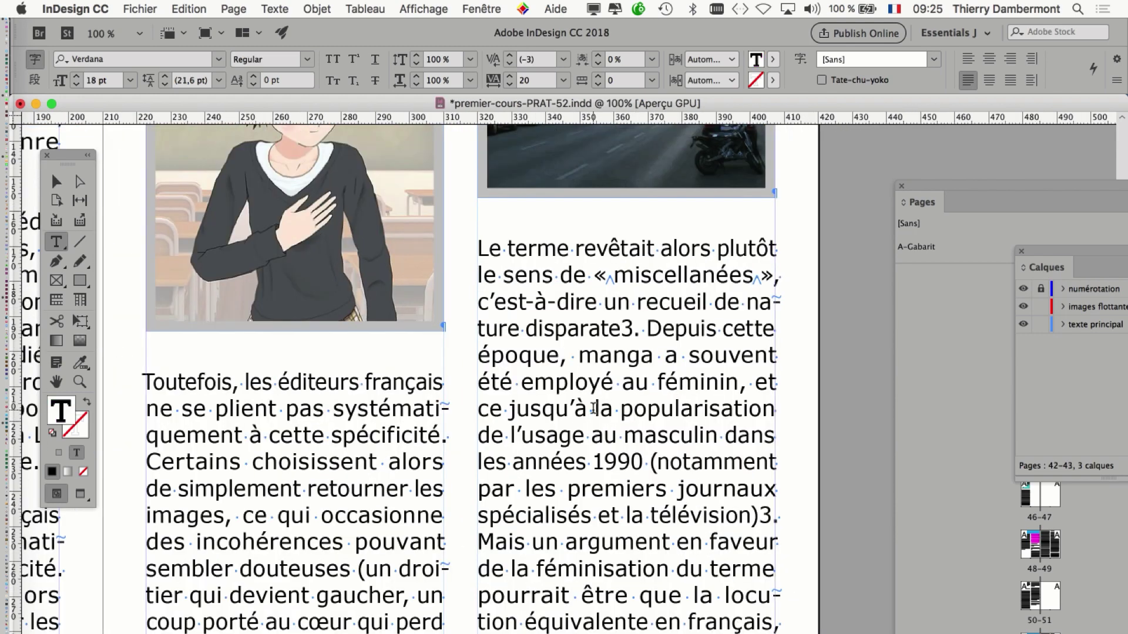
left_click_drag(595, 407, 641, 448)
key("ctrl+c")
- Insert the copied passage as a new paragraph below the street photo on page 43 and apply “Titre second niveau”
scroll(623, 441, "up", 3)
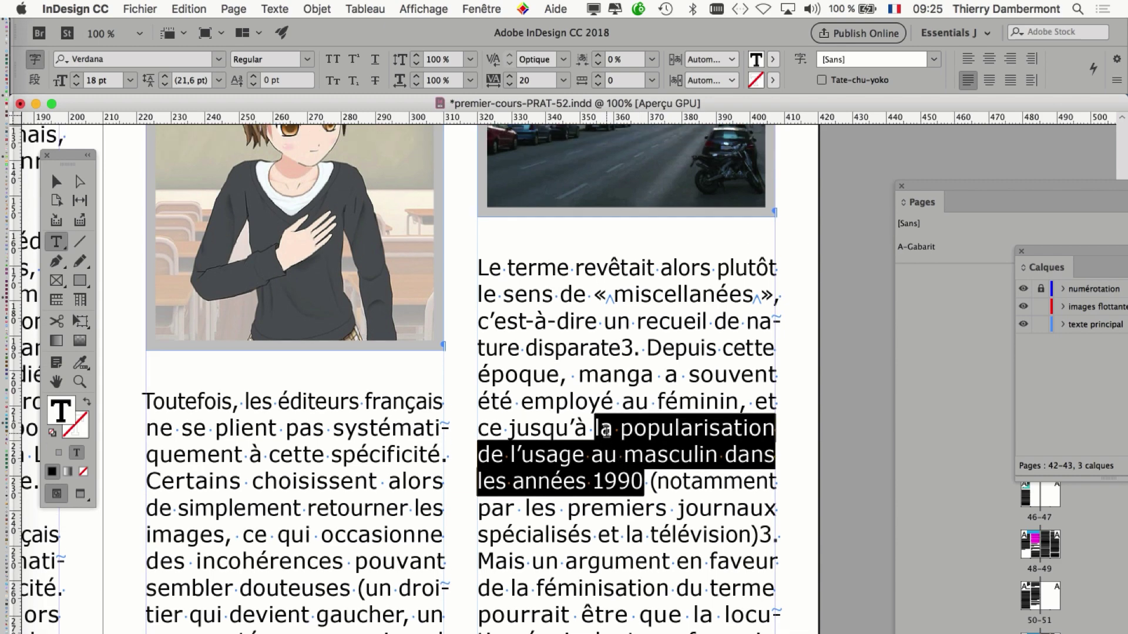
scroll(606, 432, "up", 5)
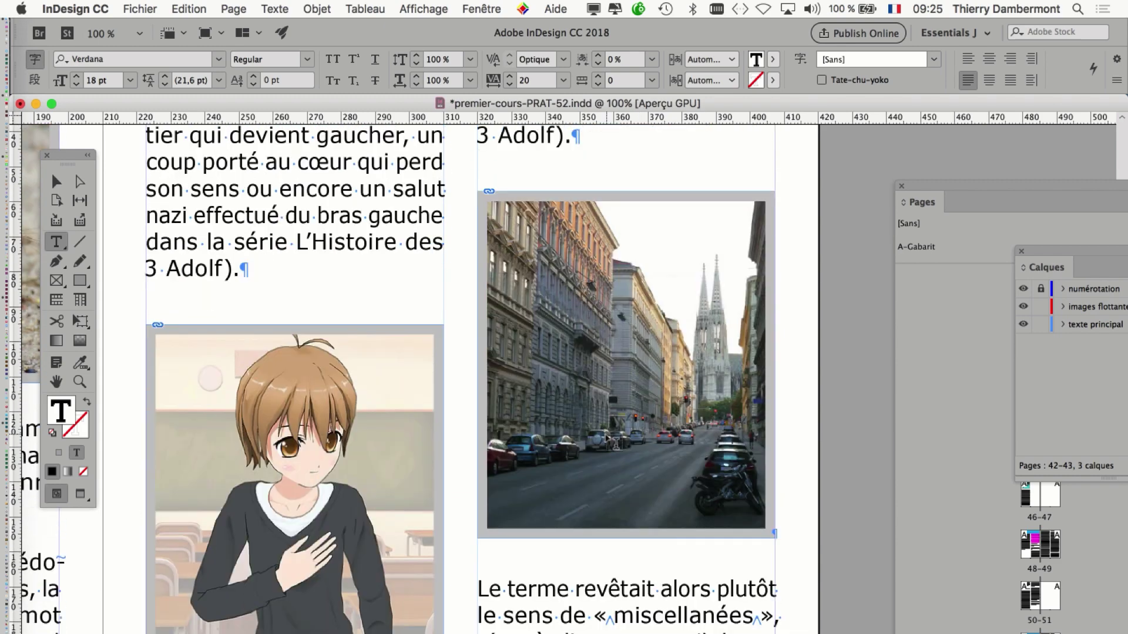
scroll(605, 476, "down", 2)
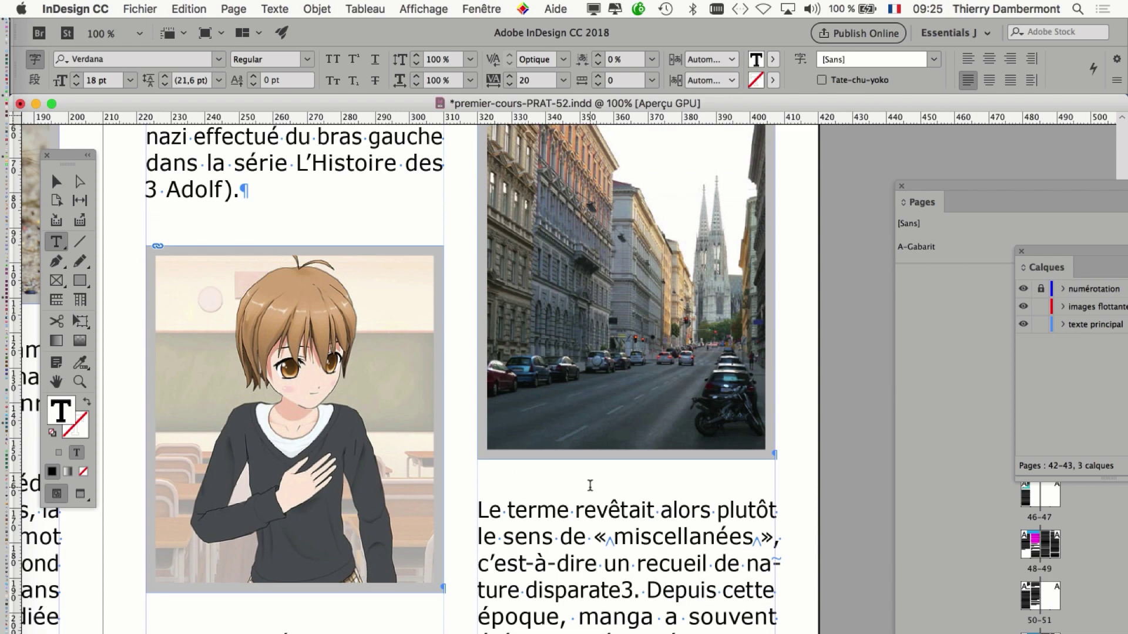
scroll(589, 487, "down", 4)
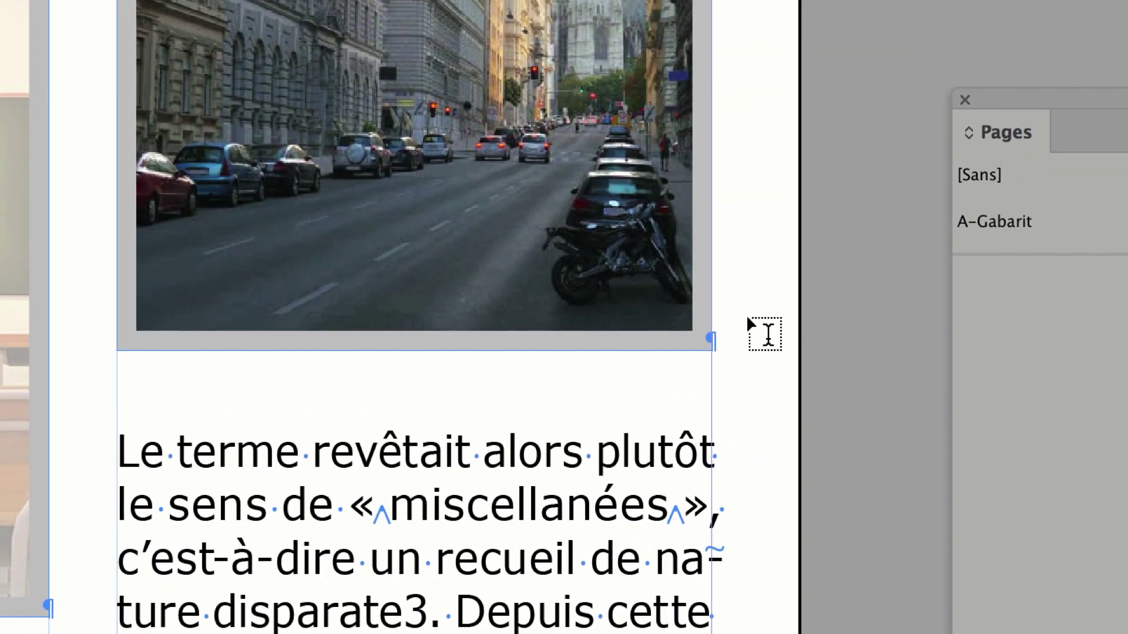
key("Return")
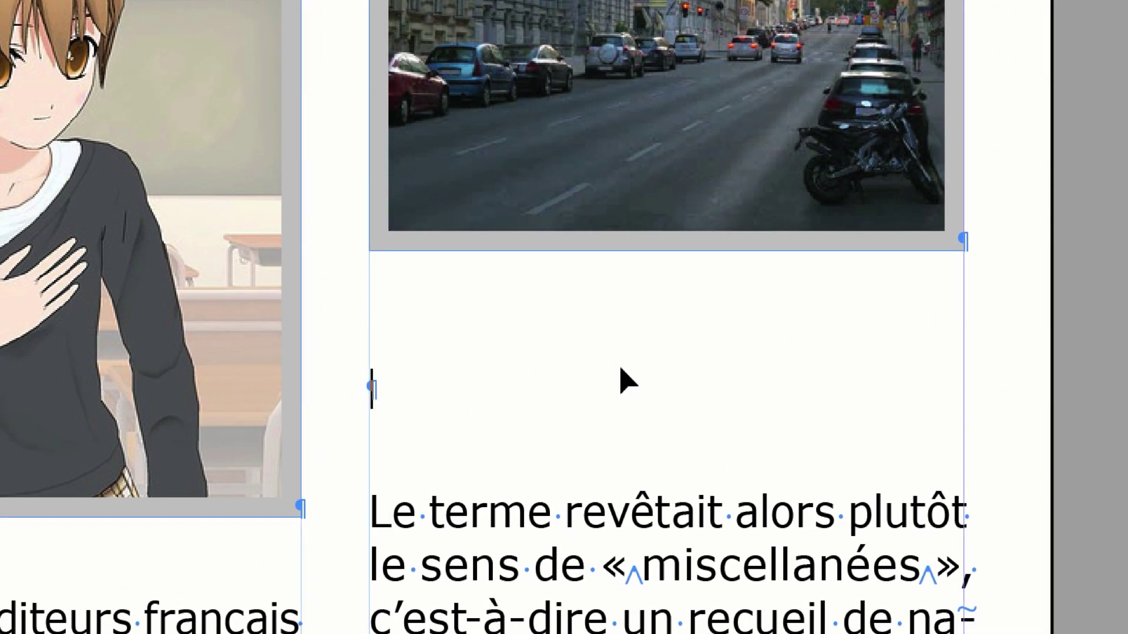
key("ctrl+v")
key("ctrl+alt+shift+1")
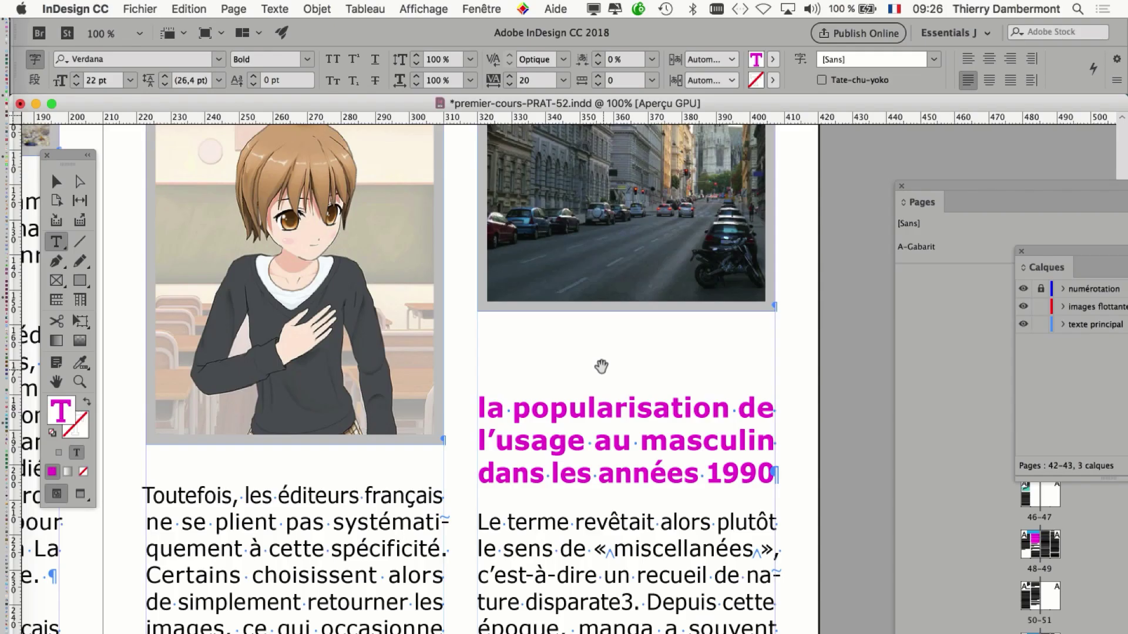
- Copy “les estampes étaient d’abord destinées à l’illustration de livres” from the paragraph beginning “De même” on page 49
key("ctrl+minus")
key("ctrl+minus")
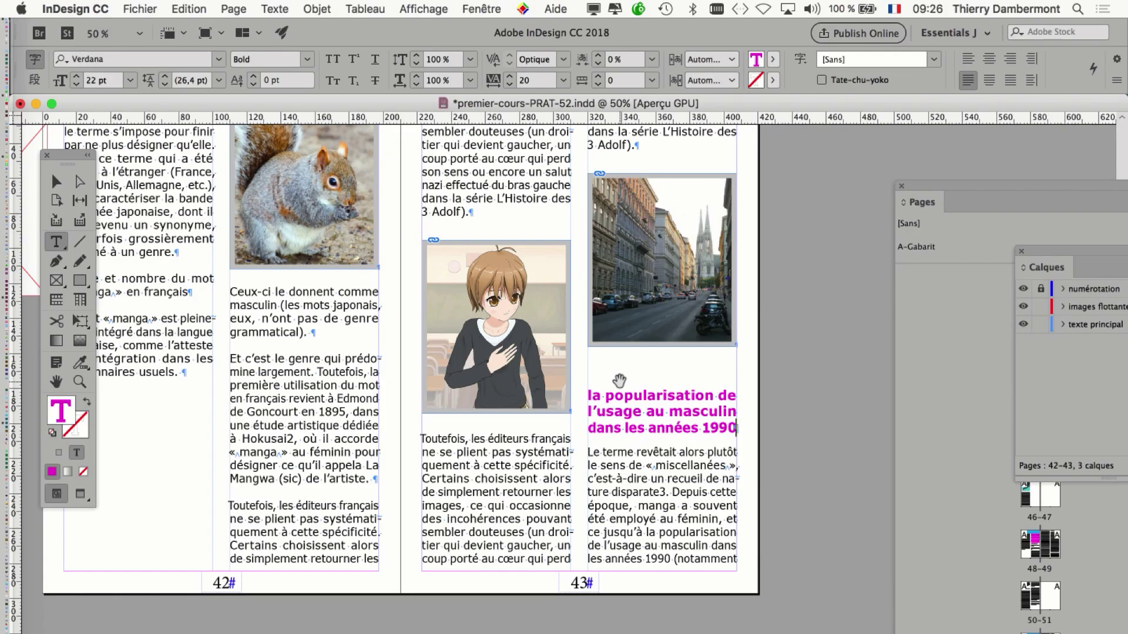
scroll(592, 412, "down", 4)
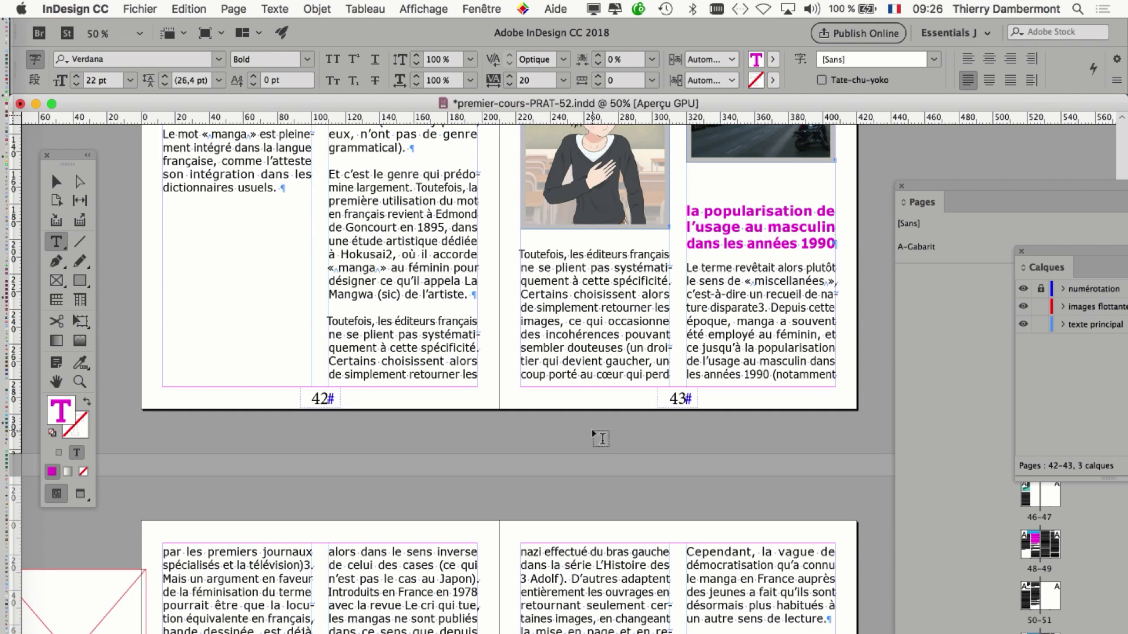
scroll(592, 458, "down", 2)
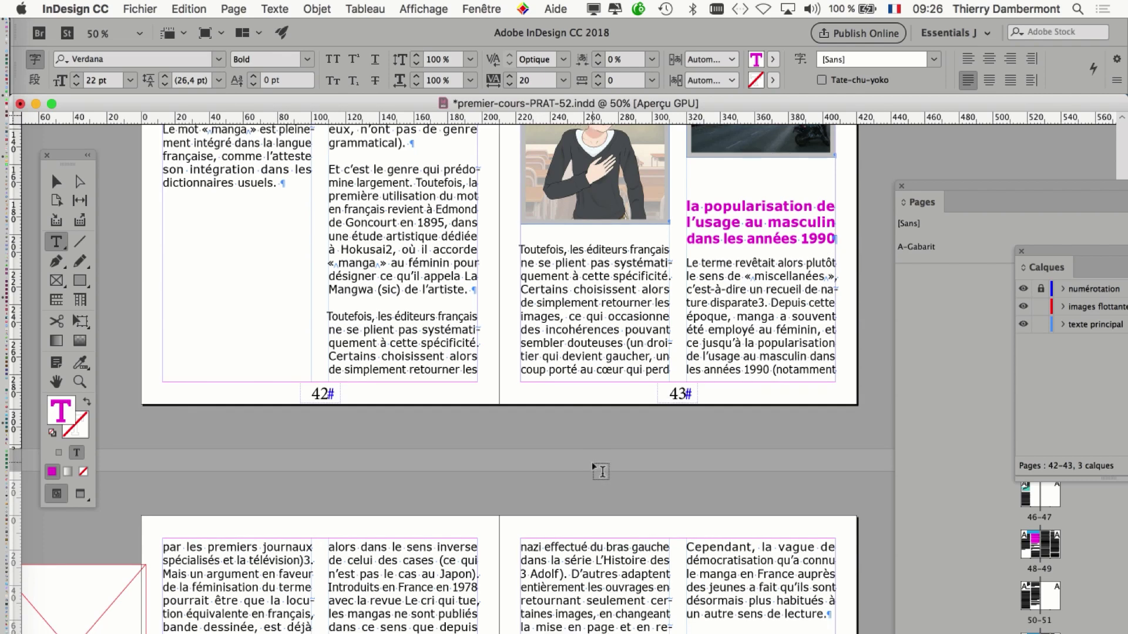
scroll(593, 472, "down", 7)
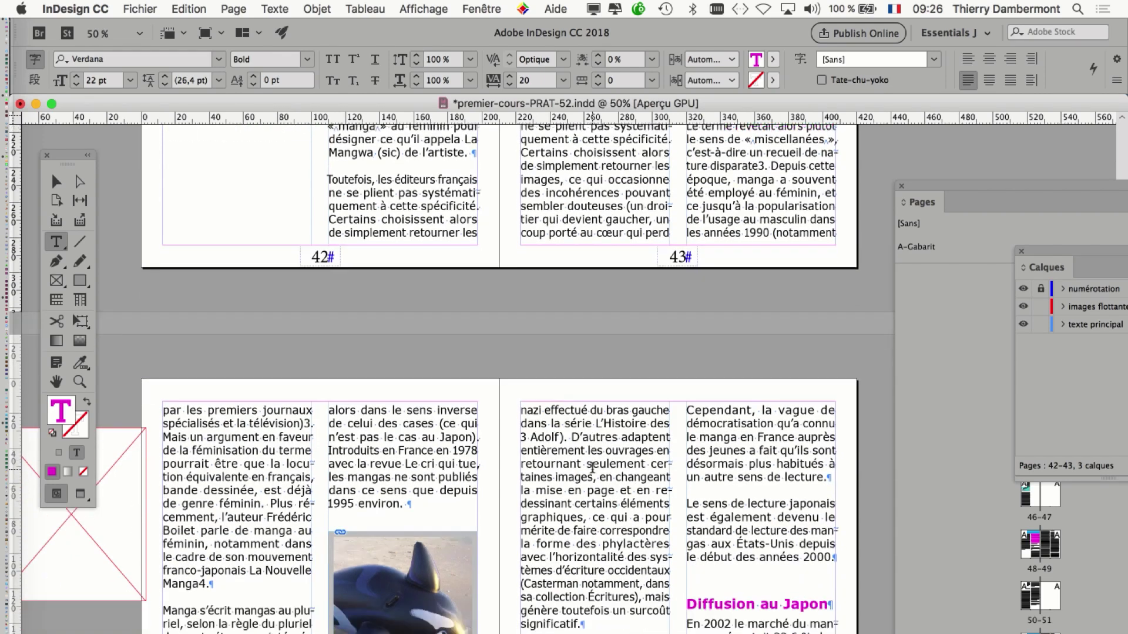
scroll(592, 470, "down", 15)
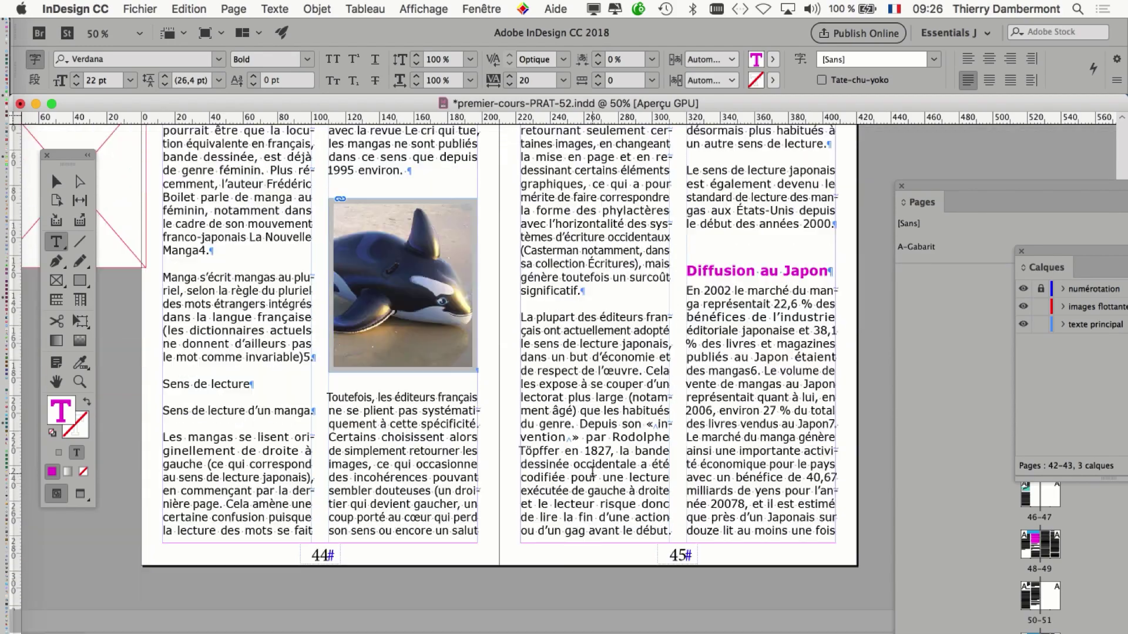
scroll(592, 470, "down", 20)
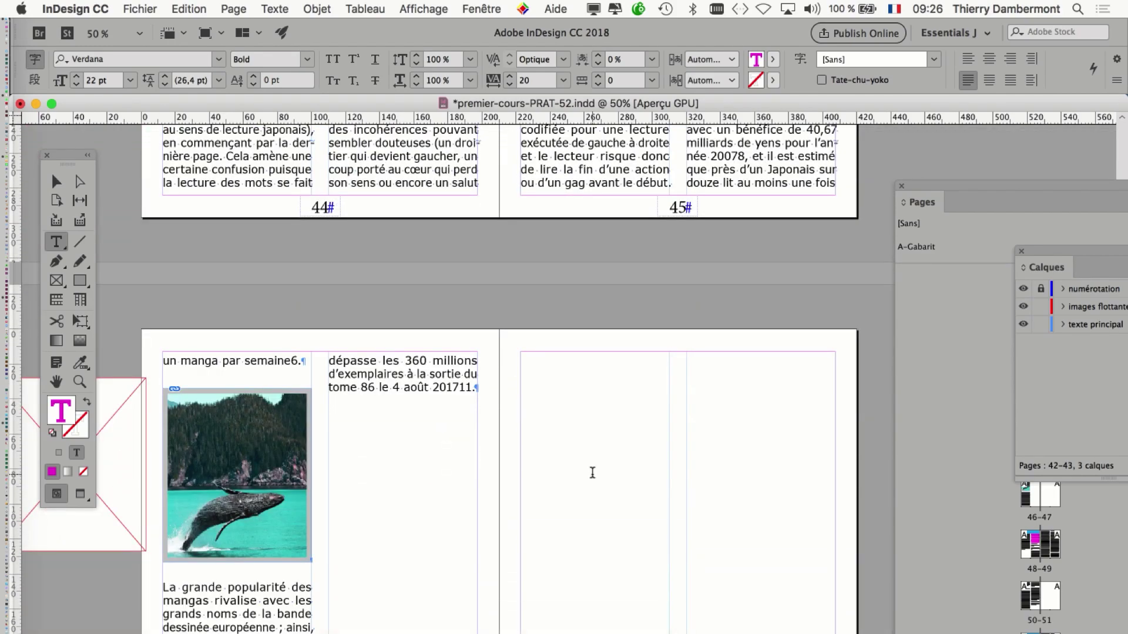
scroll(592, 473, "down", 9)
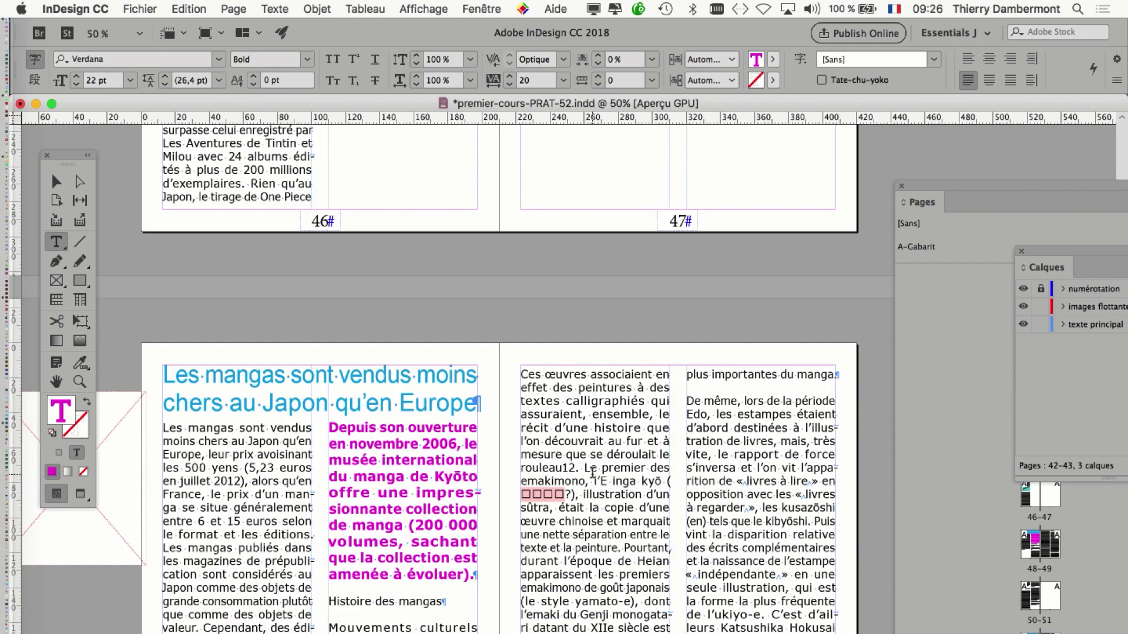
scroll(592, 470, "down", 9)
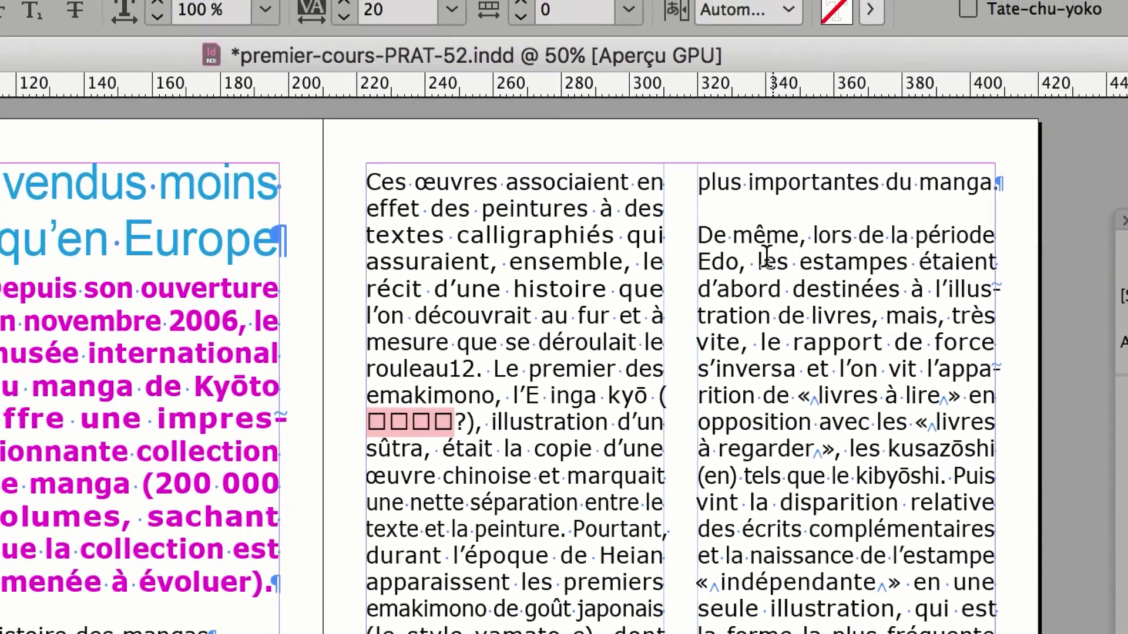
left_click_drag(759, 261, 870, 311)
key("super+c")
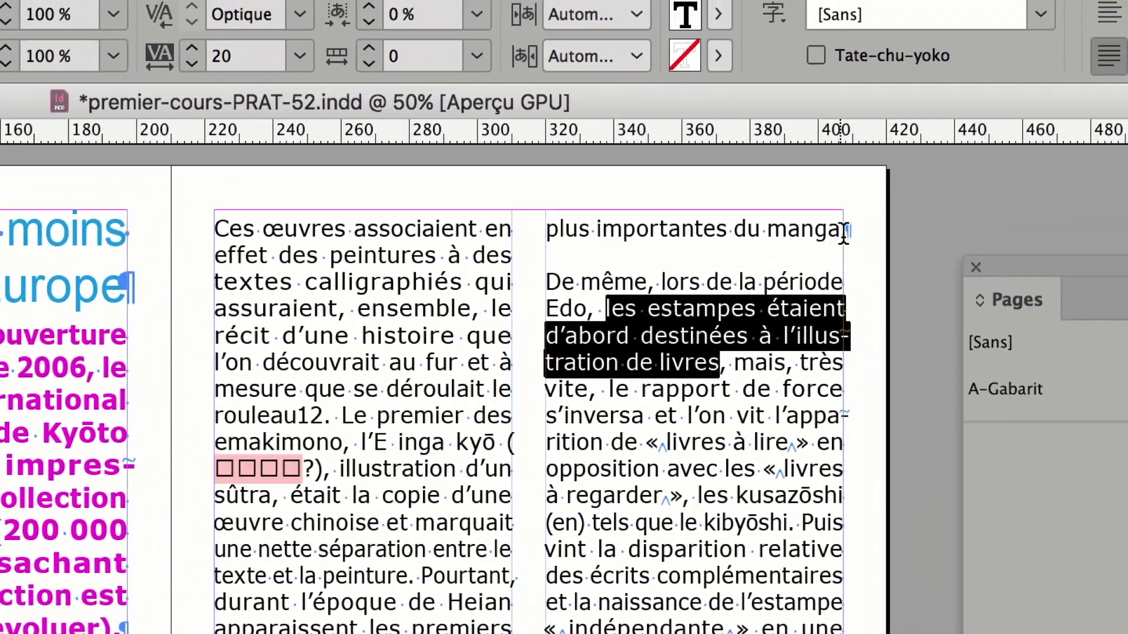
- Insert the copied passage as a new paragraph after “plus importantes du manga.” on page 49 and apply “Titre second niveau”
left_click(927, 161)
scroll(843, 235, "up", 4)
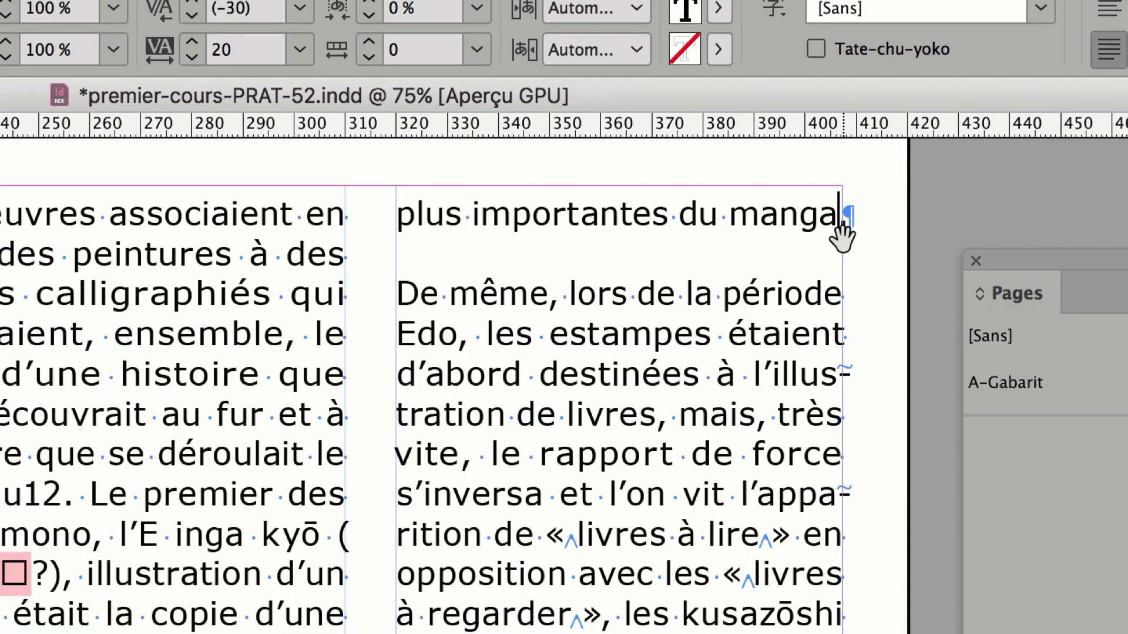
key("Right")
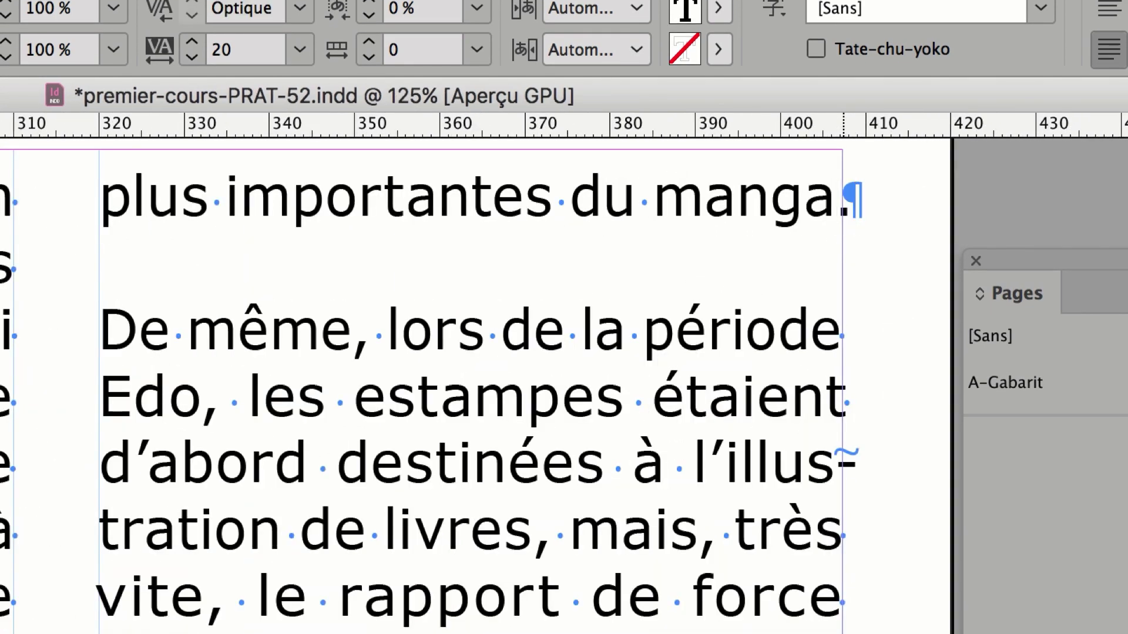
key("Return")
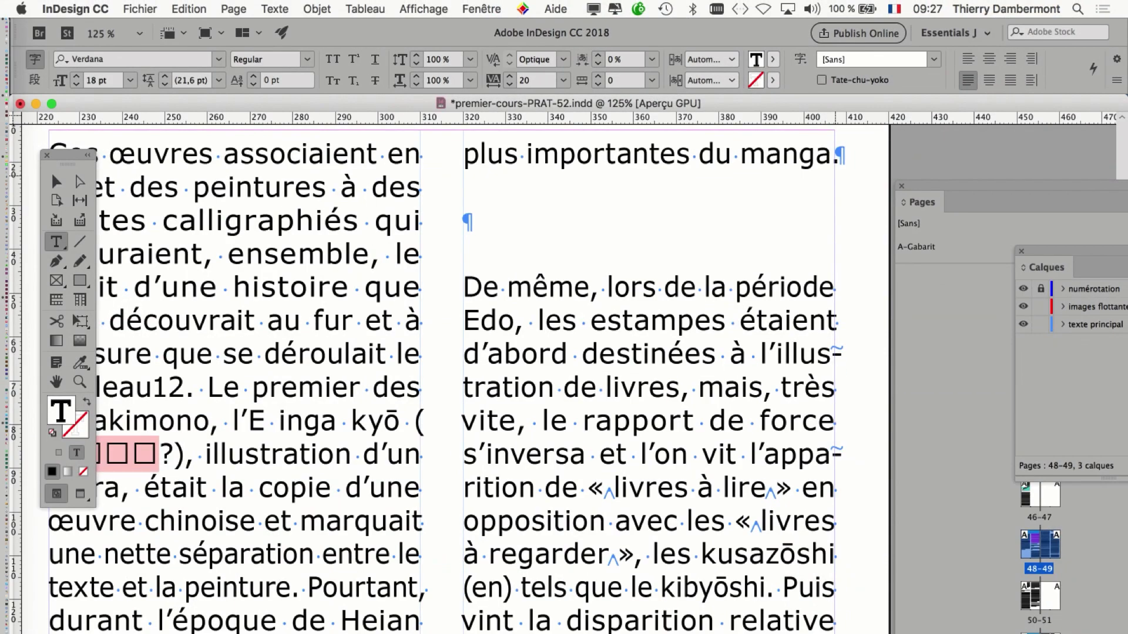
key("super+v")
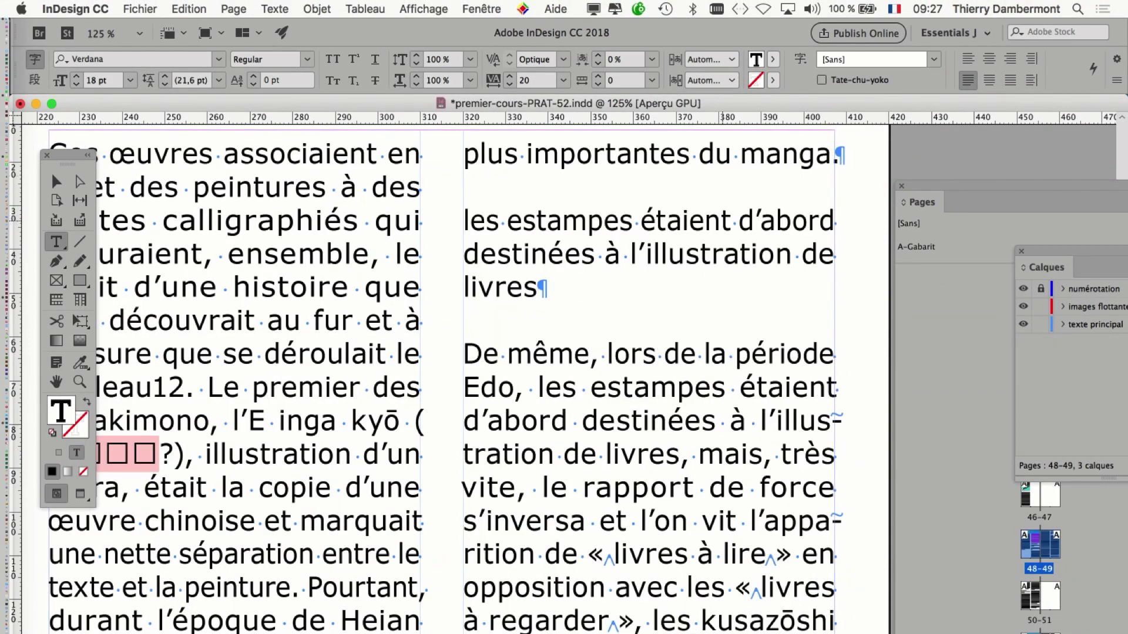
key("super+1")
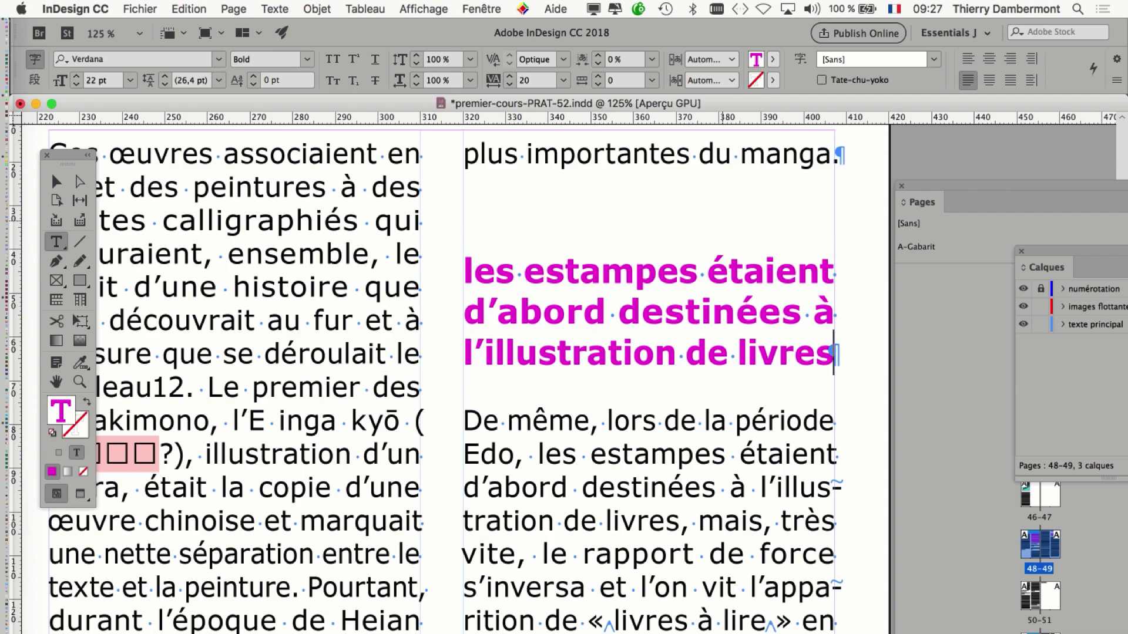
- Copy “le Nagasaki Shipping List” from the paragraph beginning “Les deux seuls quotidiens” on page 50
key("super+minus")
key("super+minus")
key("super+minus")
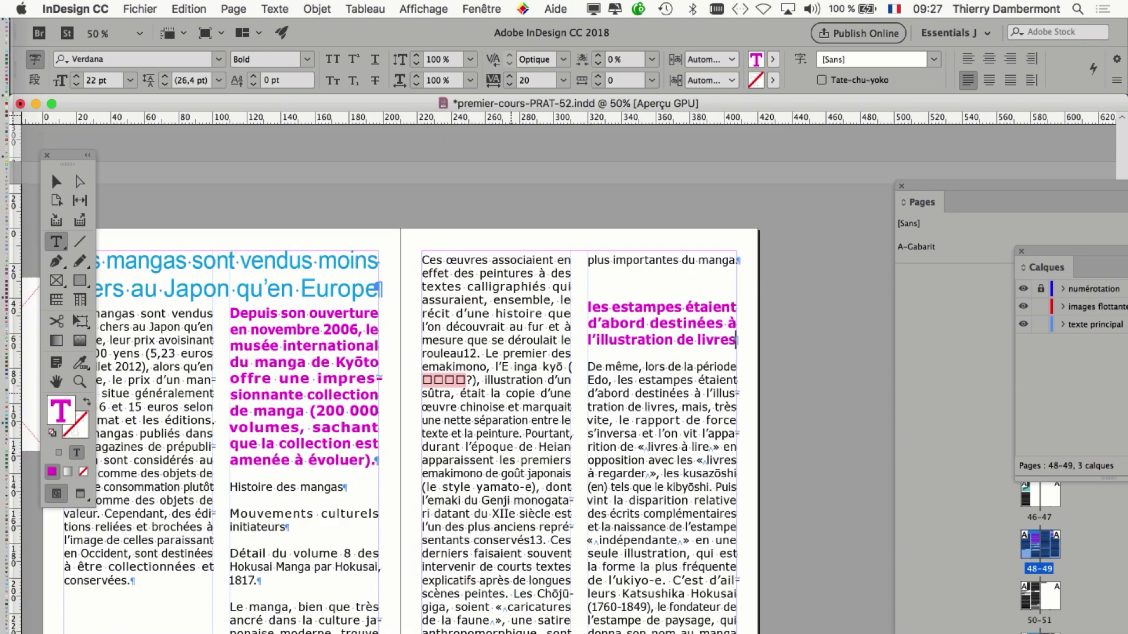
scroll(716, 353, "down", 10)
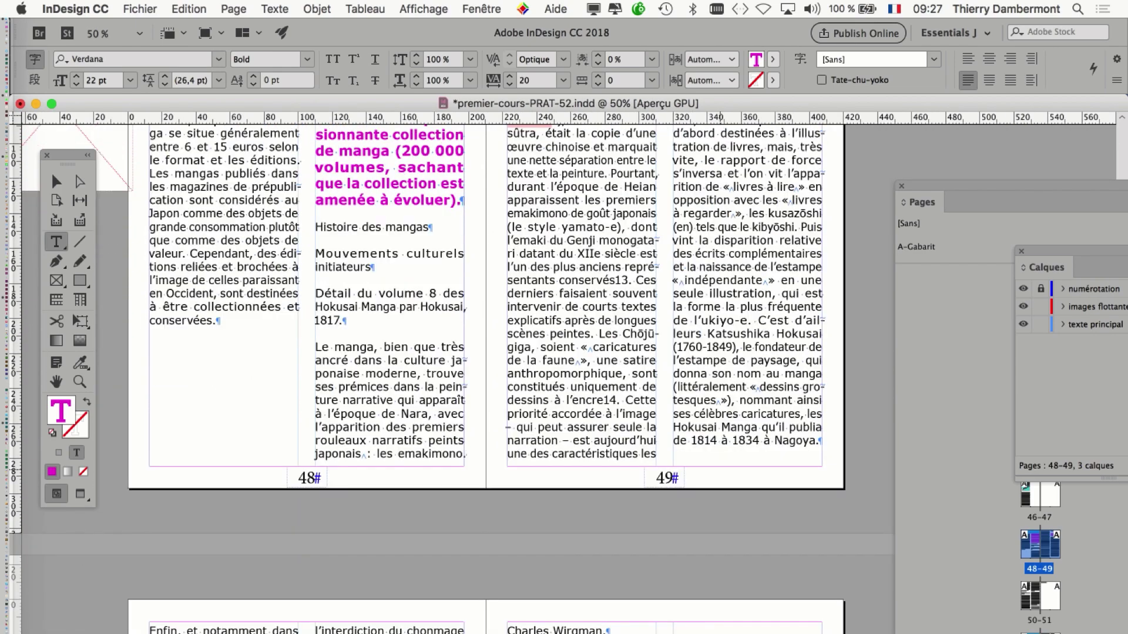
scroll(716, 352, "down", 7)
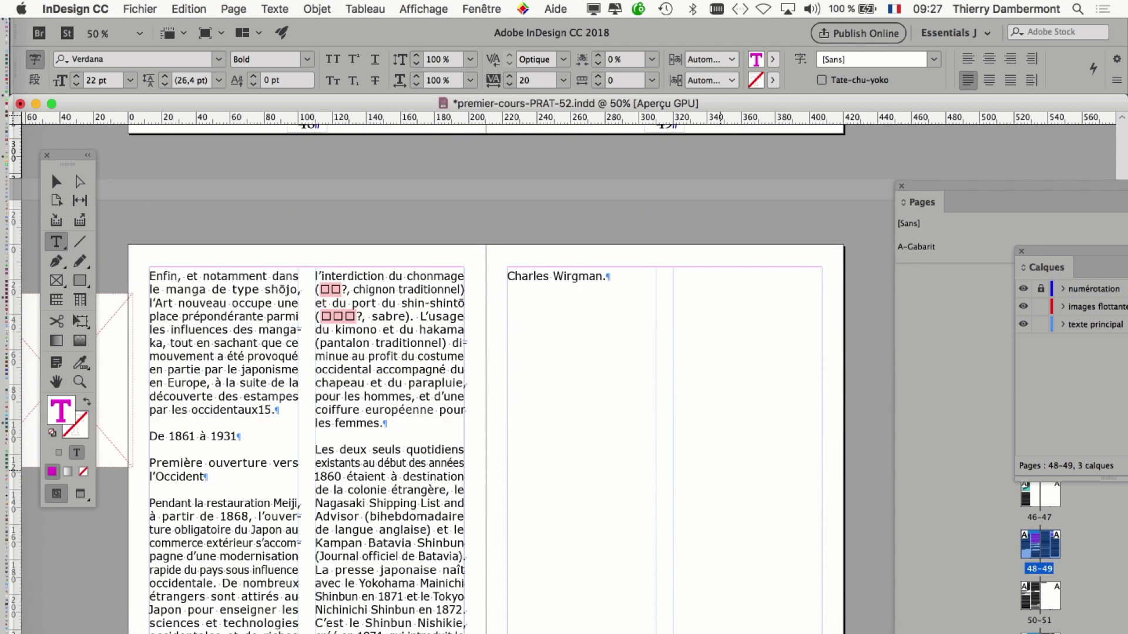
scroll(488, 376, "down", 3)
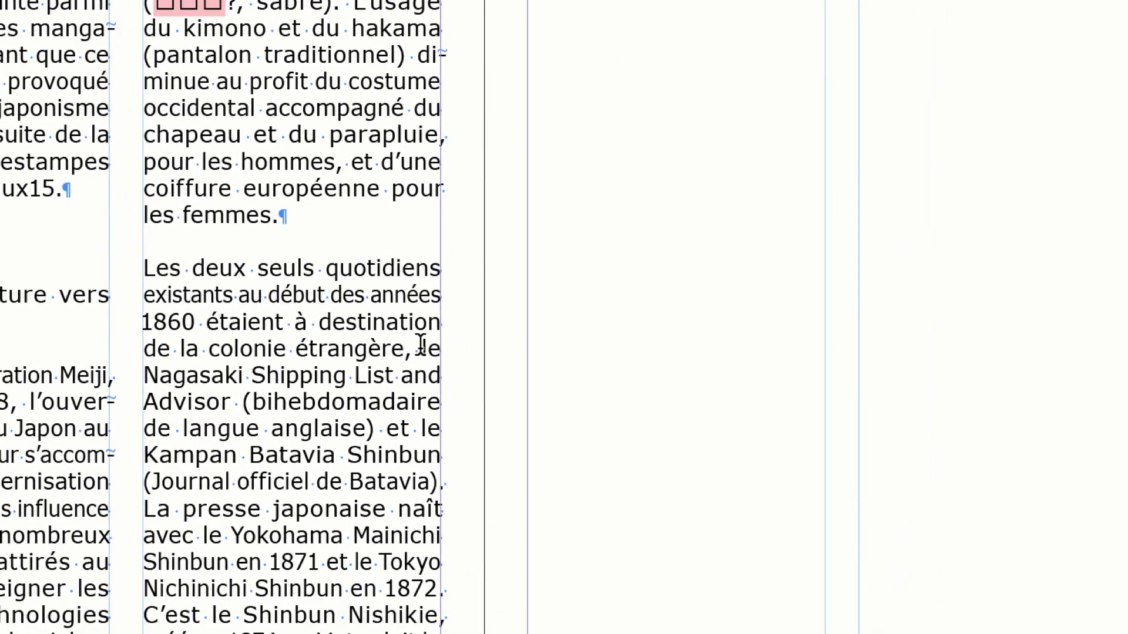
left_click_drag(420, 347, 395, 376)
key("ctrl+c")
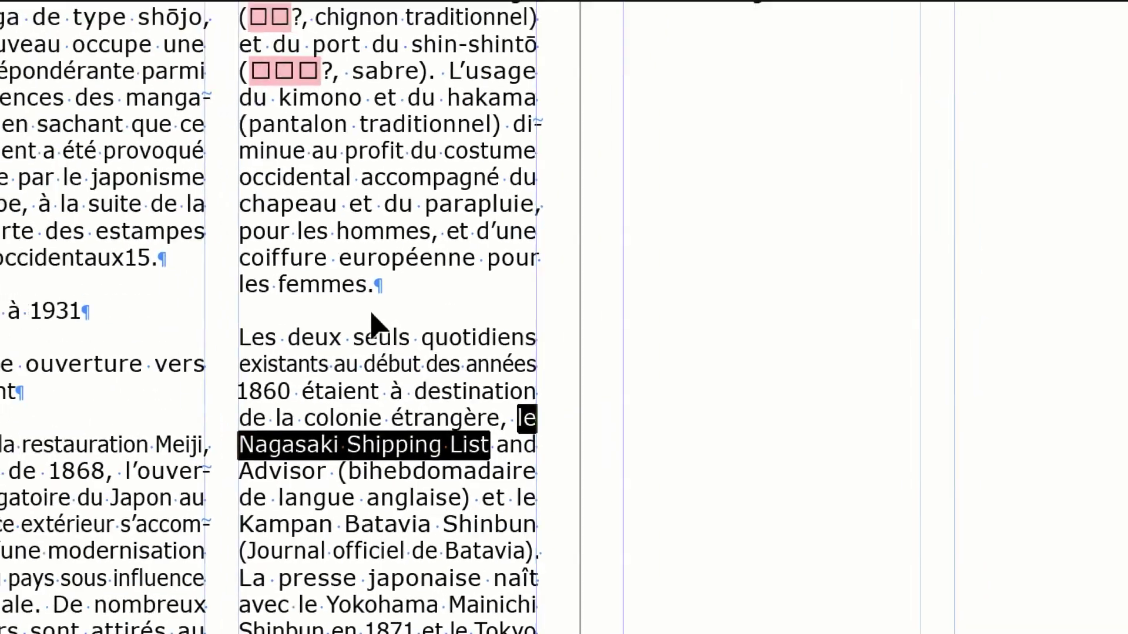
- Insert the copied text as a new paragraph after “les femmes.” on page 50 and format it as “Titre second niveau”
left_click(392, 286)
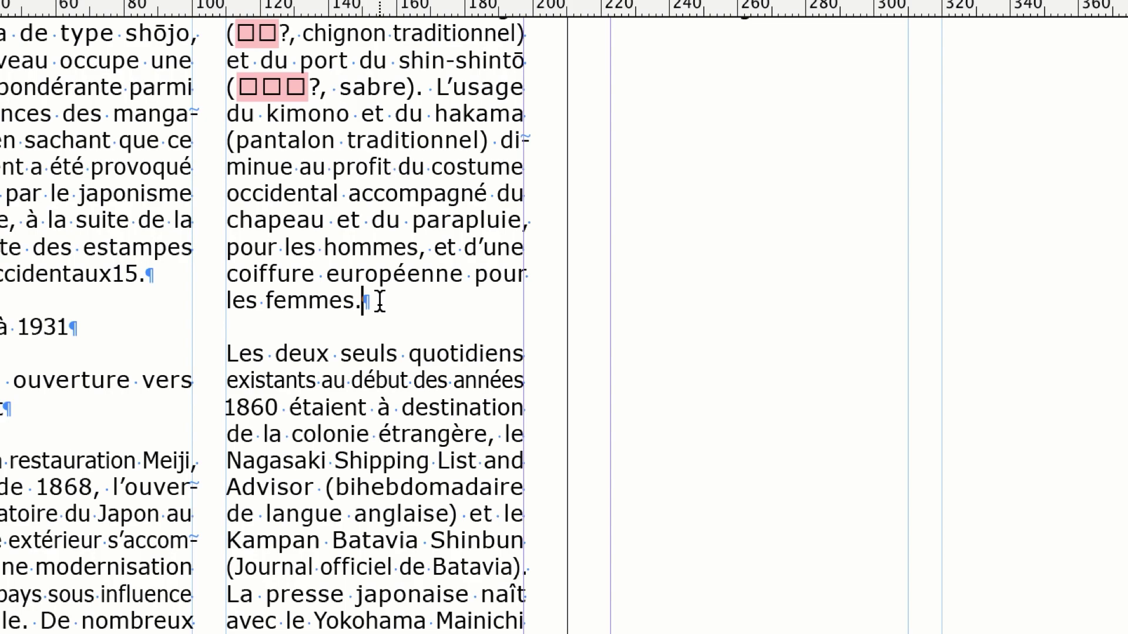
key("Return")
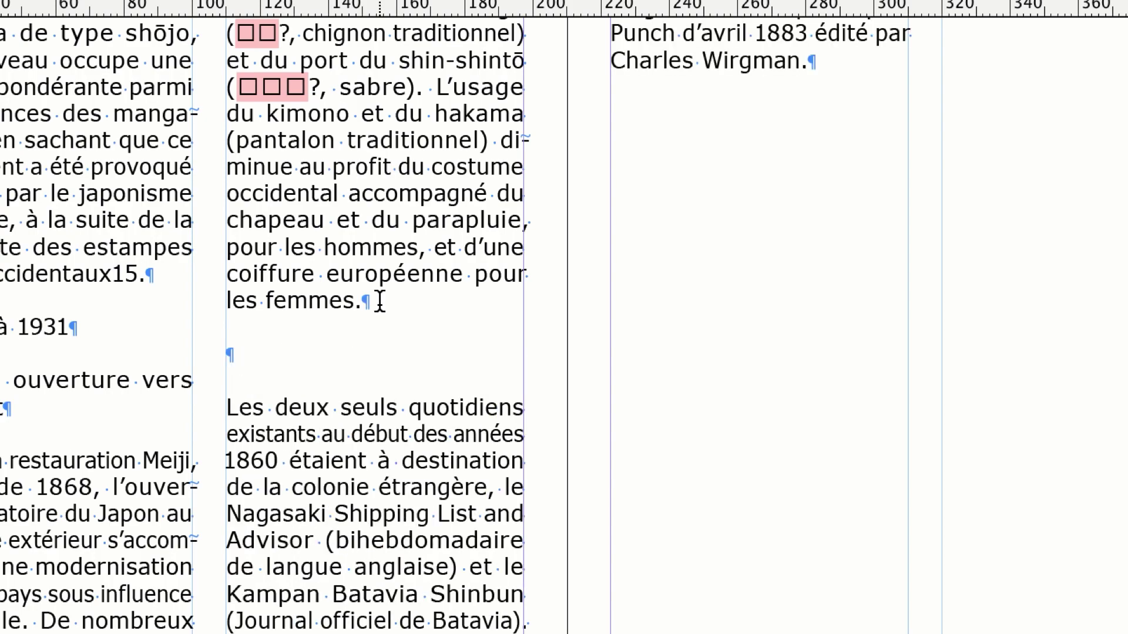
key("ctrl+v")
key("ctrl+1")
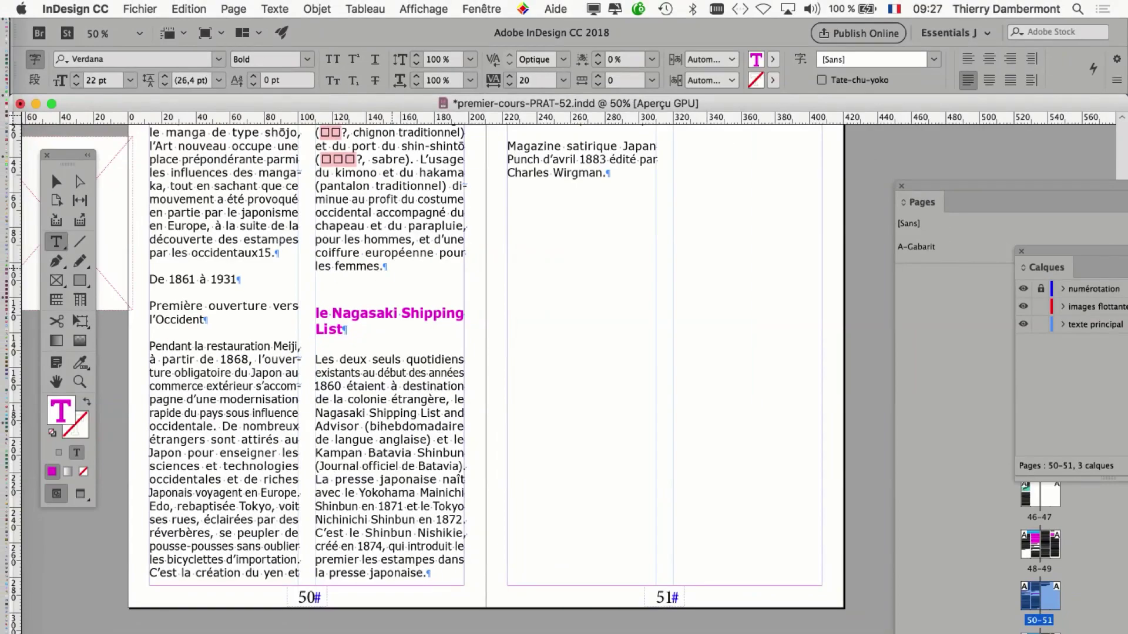
- Copy “le français Georges Ferdinand Bigot arrive à Yokohama en 1882” on page 52 into a new paragraph above “Autre caricaturiste”
key("ctrl+minus")
scroll(569, 376, "down", 10)
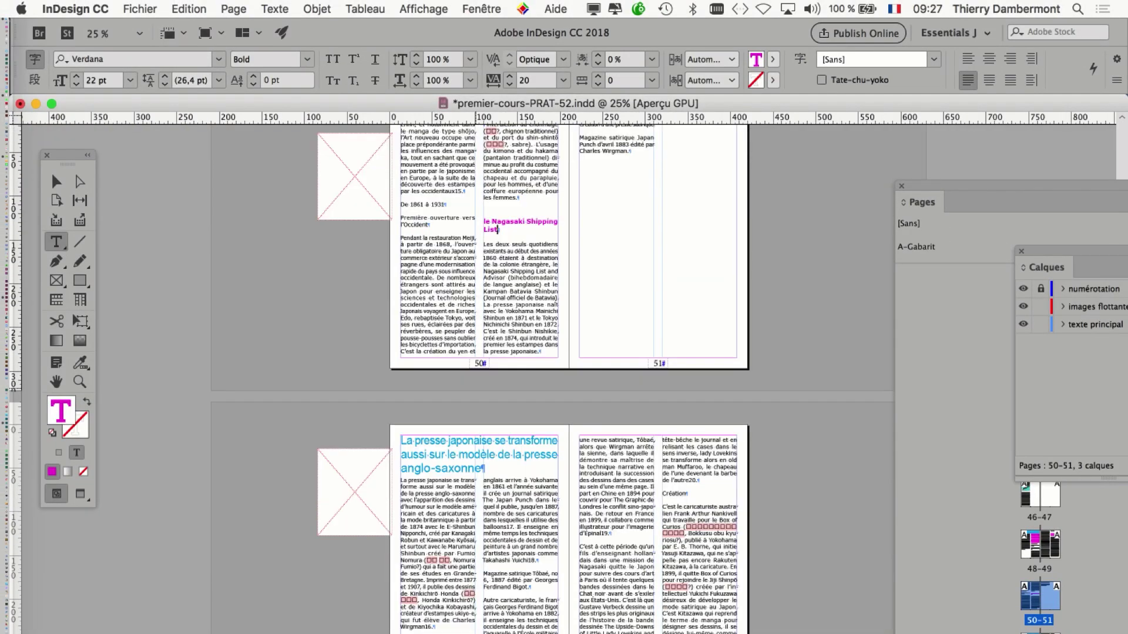
scroll(568, 376, "up", 4)
scroll(464, 563, "up", 2)
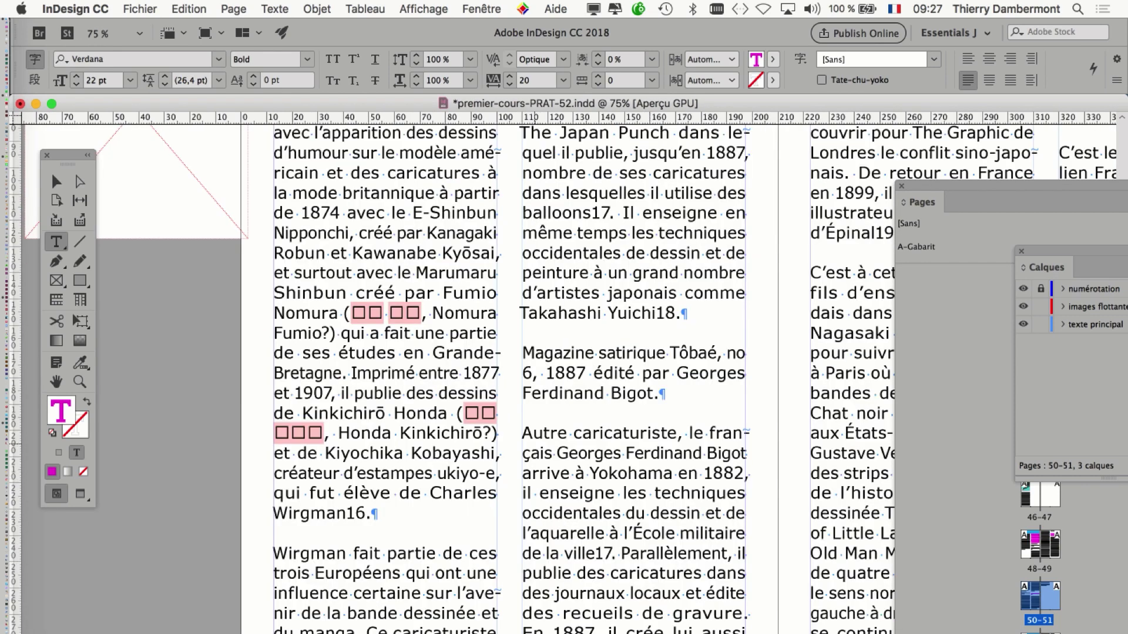
left_click_drag(688, 433, 744, 473)
key("super+c")
left_click(744, 474)
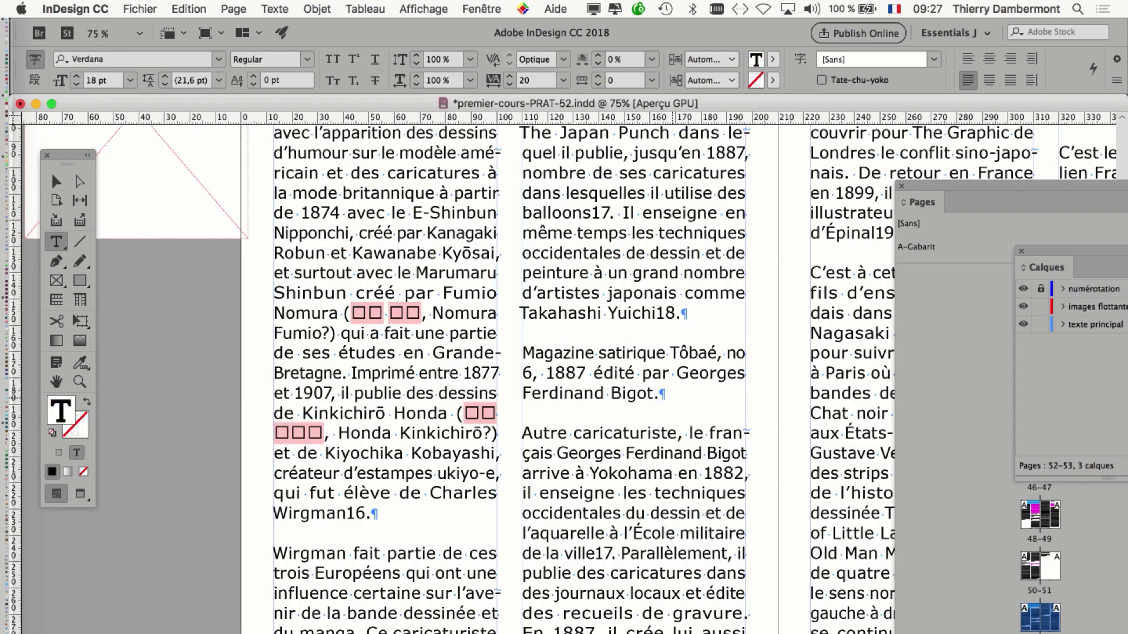
key("super+v")
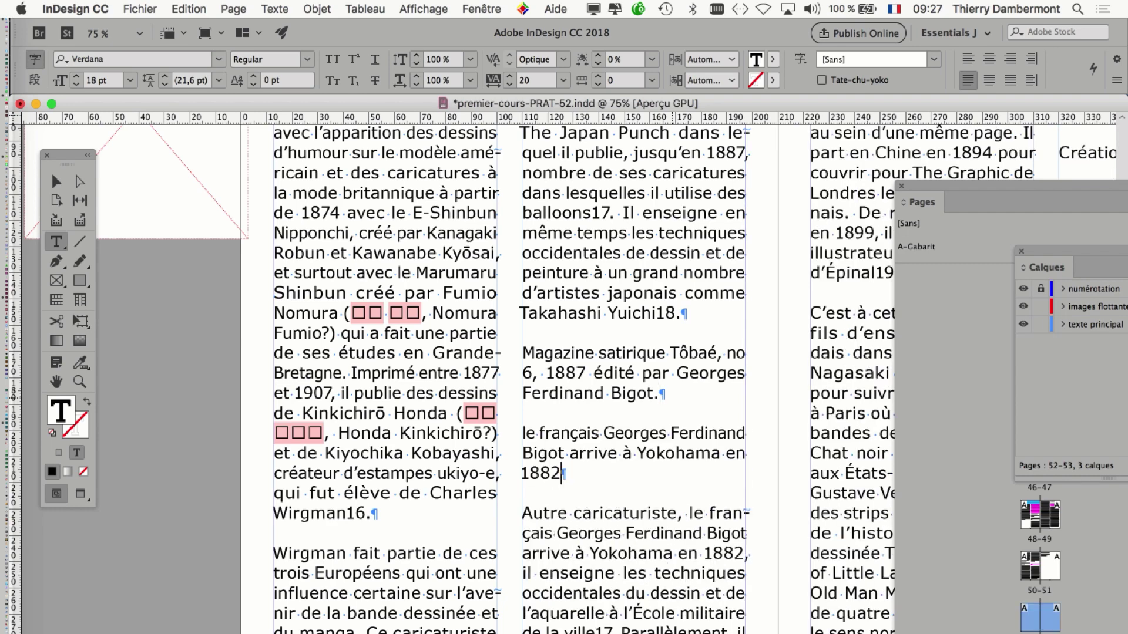
- Try “Titre second niveau” on the new Georges Ferdinand Bigot paragraph and undo the formatting
key("super+KP_1")
key("super+minus")
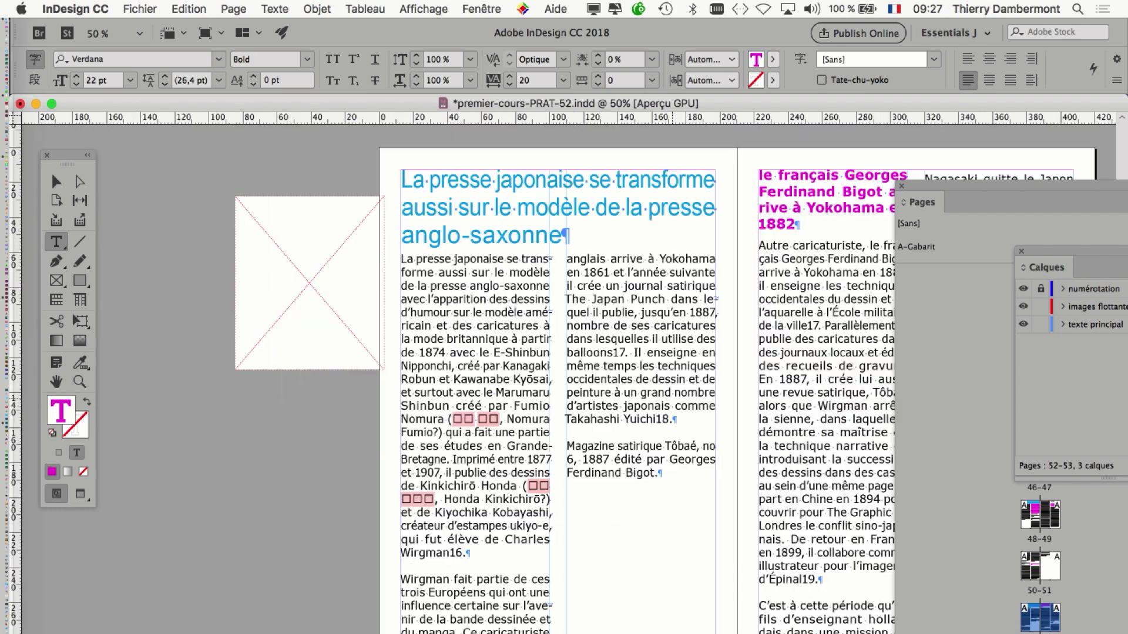
key("super+KP_2")
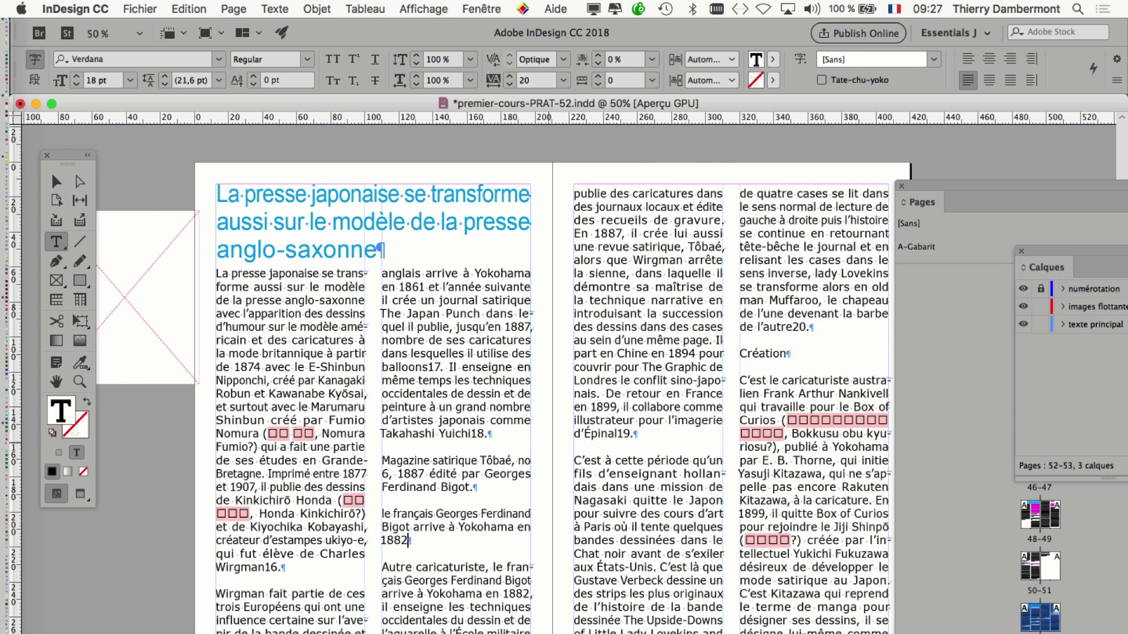
scroll(564, 376, "down", 2)
scroll(564, 376, "up", 1)
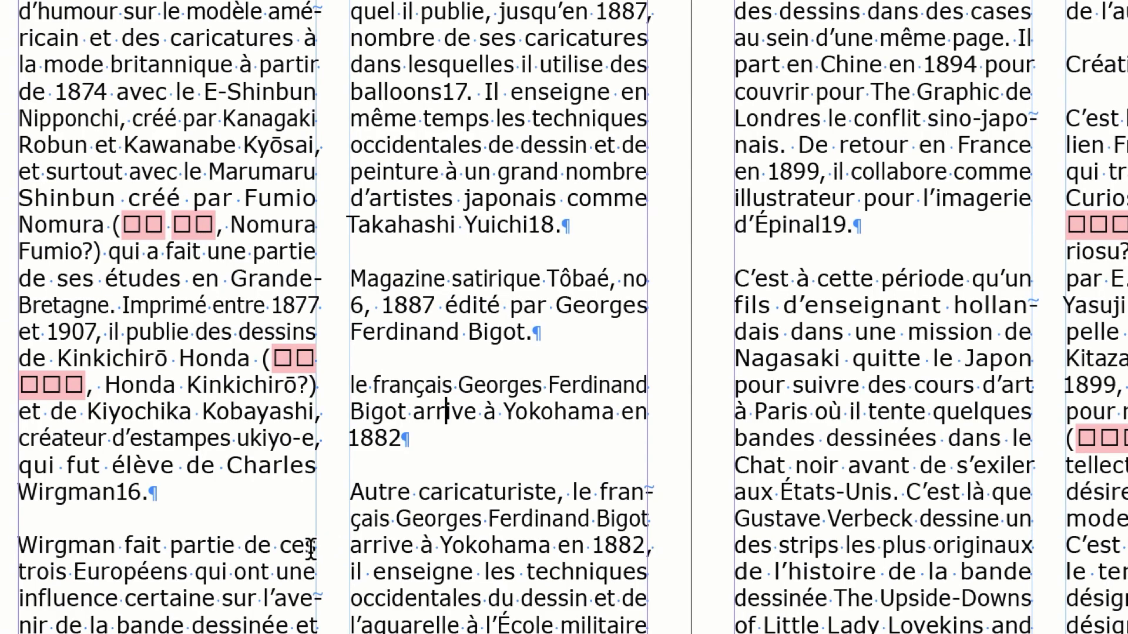
- Apply “Titre second niveau” to the inserted paragraph “le français Georges Ferdinand Bigot arrive à Yokohama en 1882”
key("ctrl+KP_1")
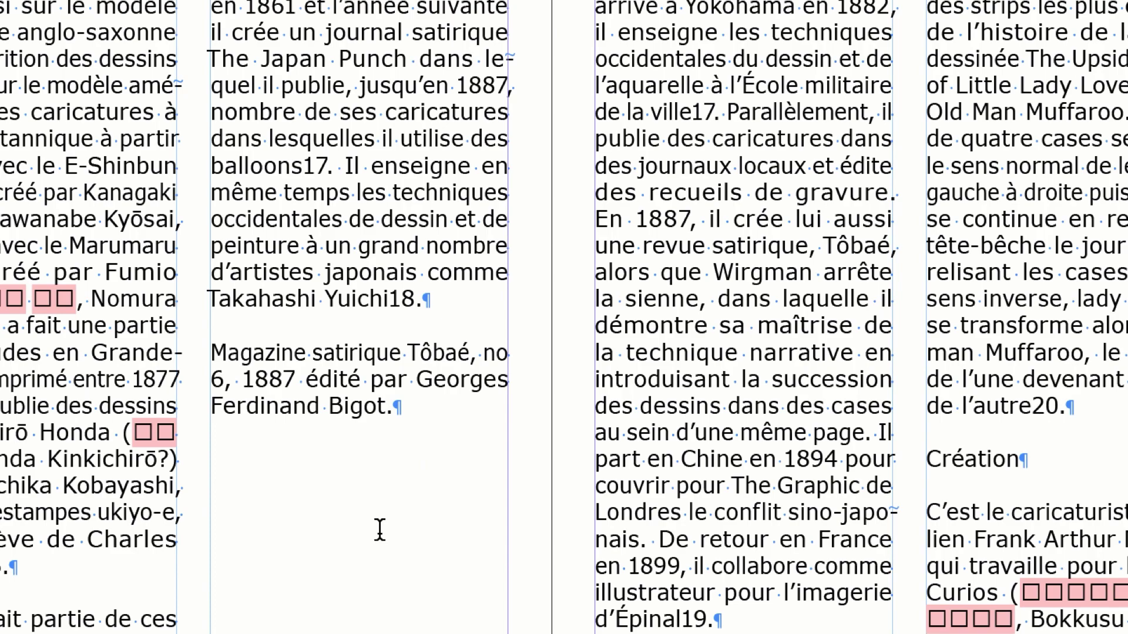
key("Right")
key("Right")
key("Right")
key("Right")
key("Right")
key("Right")
key("Right")
key("Right")
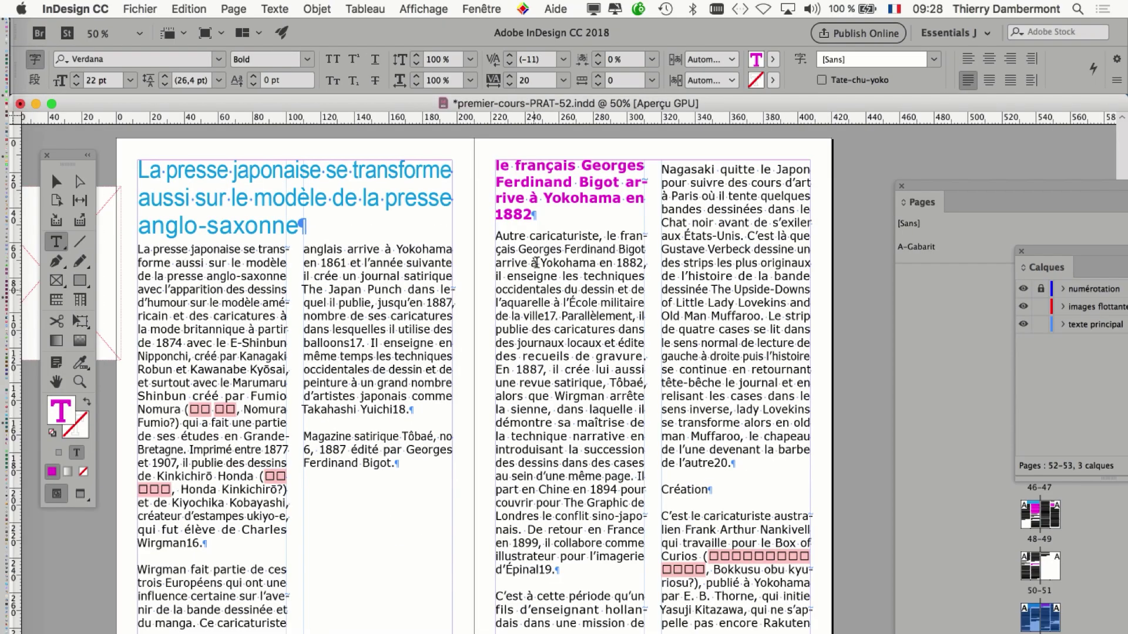
- Move the drawing tools off the text and format the line “Création” on page 53 as “Titre second niveau”
left_click_drag(66, 162, 53, 152)
left_click(686, 491)
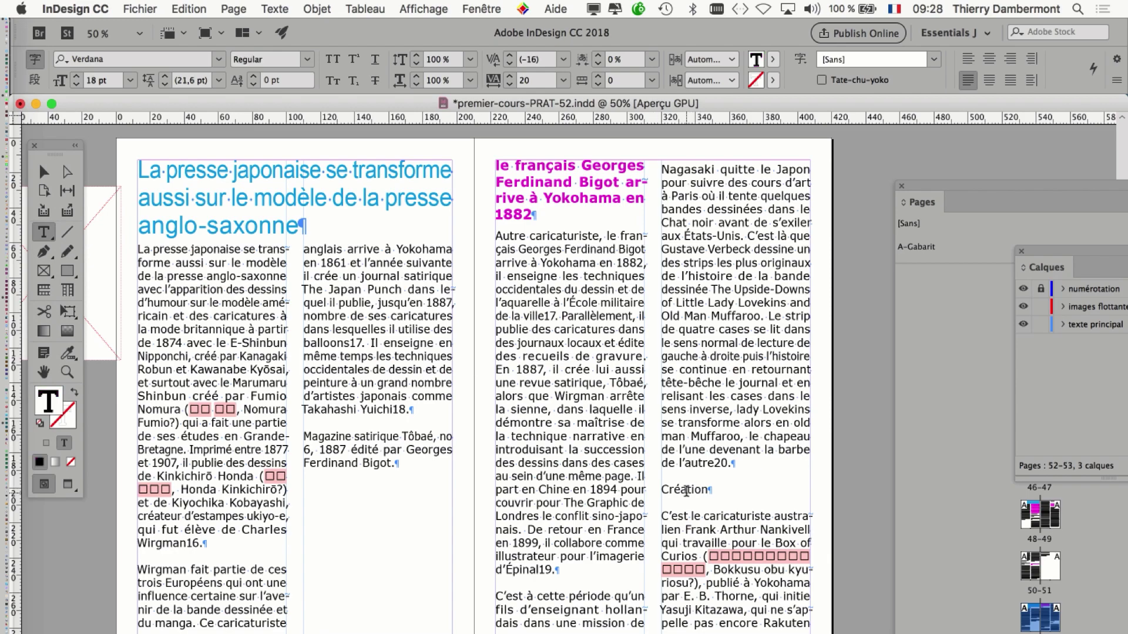
key("super+KP_2")
- Format the paragraph beginning “Manga Le docteur endormi” on page 55 as “Titre second niveau”
scroll(703, 519, "down", 5)
scroll(703, 518, "down", 12)
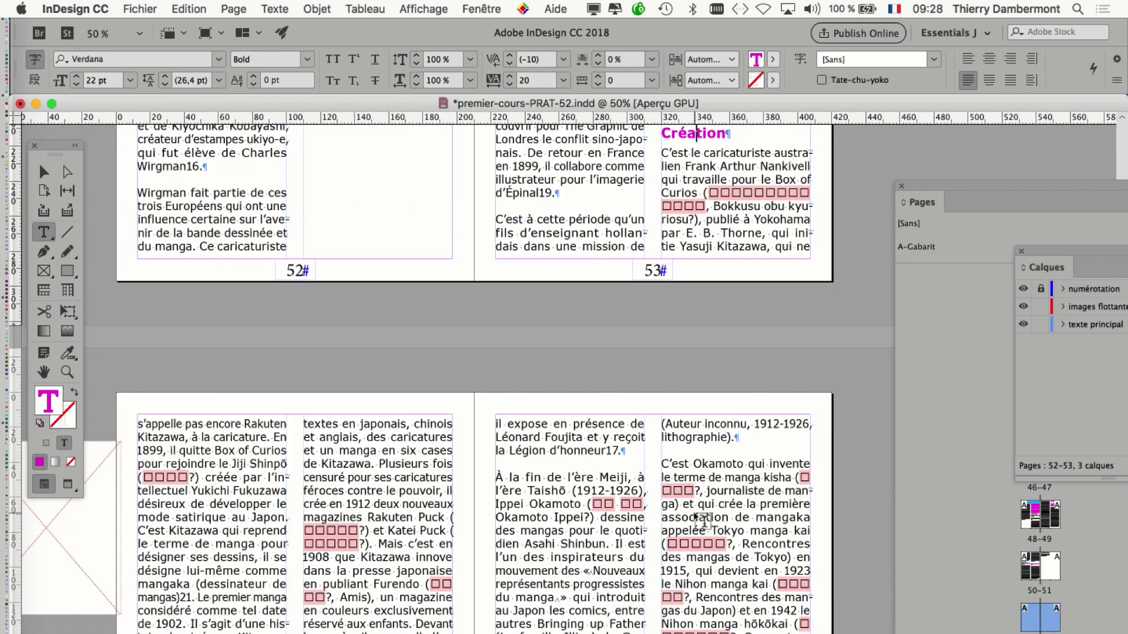
scroll(695, 515, "down", 2)
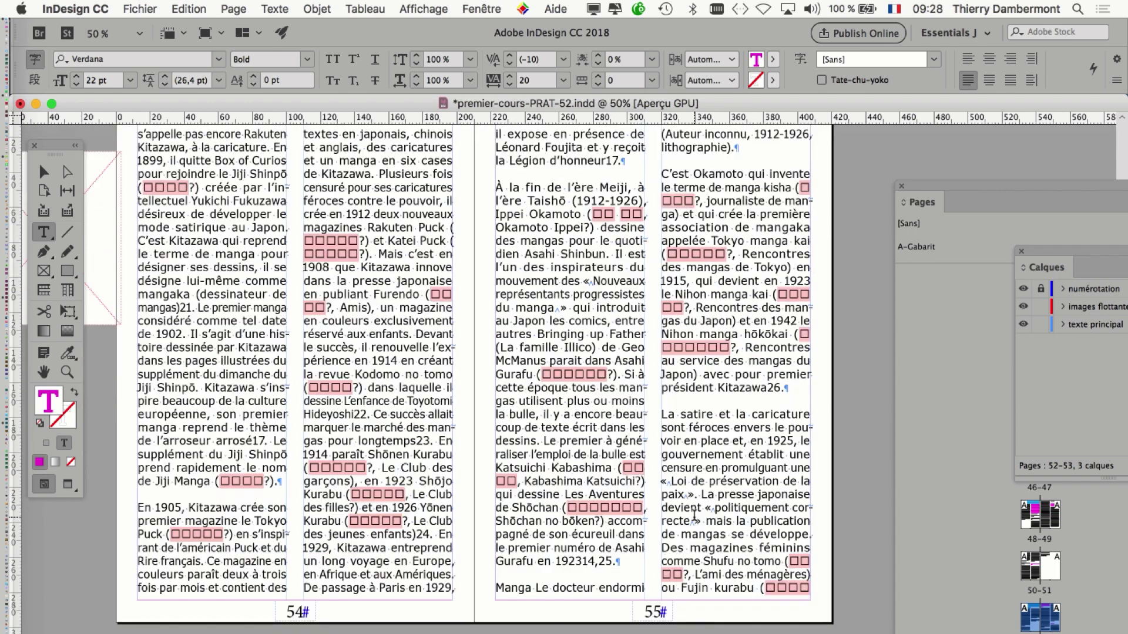
left_click(558, 595)
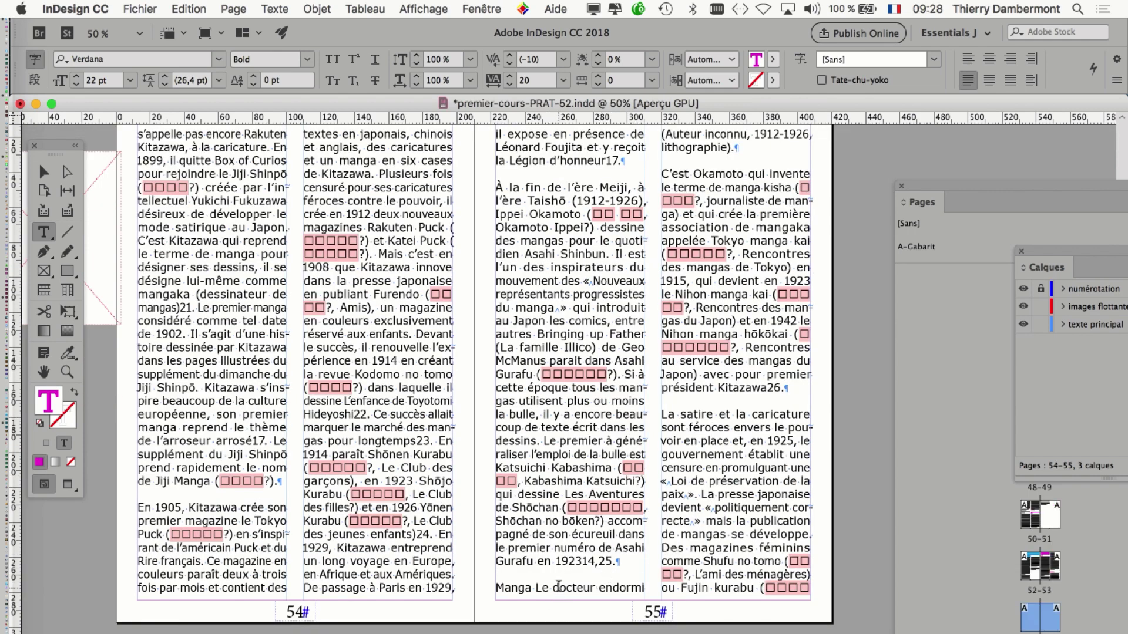
key("super+KP_2")
scroll(712, 495, "up", 1)
scroll(711, 495, "up", 1)
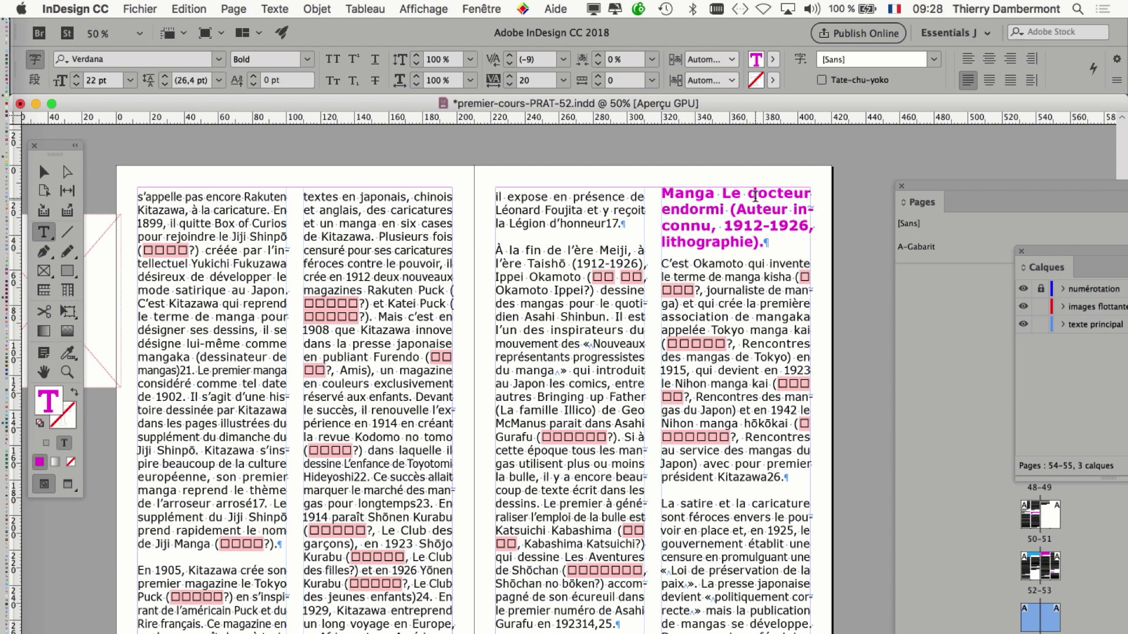
- Try to delete “(Auteur inconnu, 1912-1926, lithographie)” from the page 55 title and undo the deletion
left_click_drag(730, 209, 761, 232)
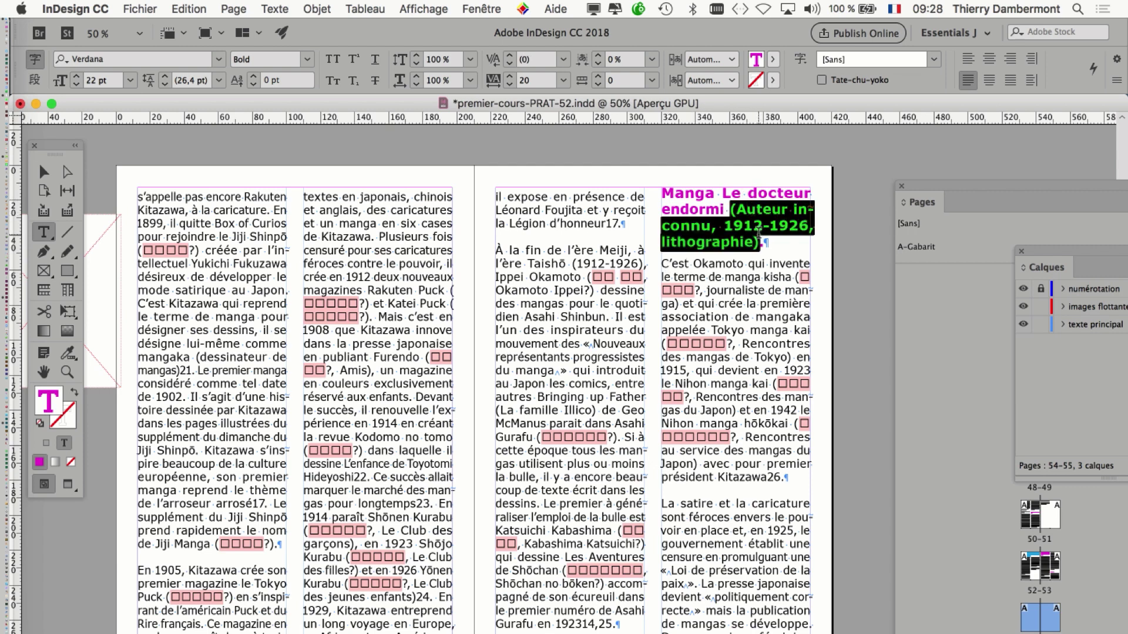
key("BackSpace")
key("super+z")
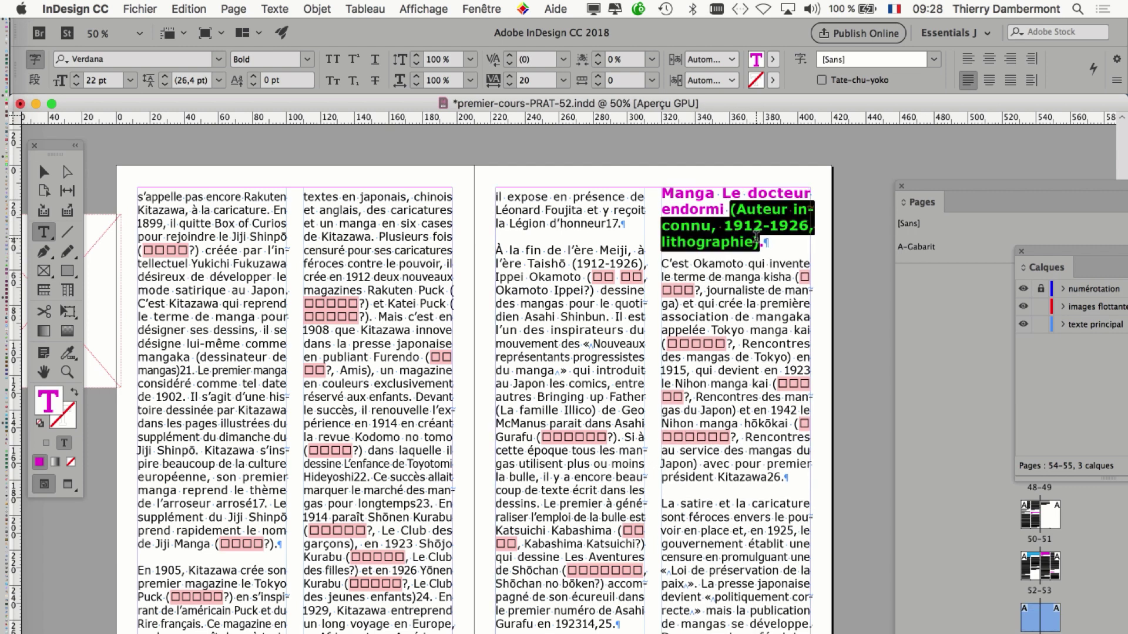
- Deselect everything and examine the “Options d'enchaînement” of the paragraph style “Titre second niveau”, including its “Paragraphes solidaires” and “Lignes solidaires” settings
key("Escape")
left_click(200, 141)
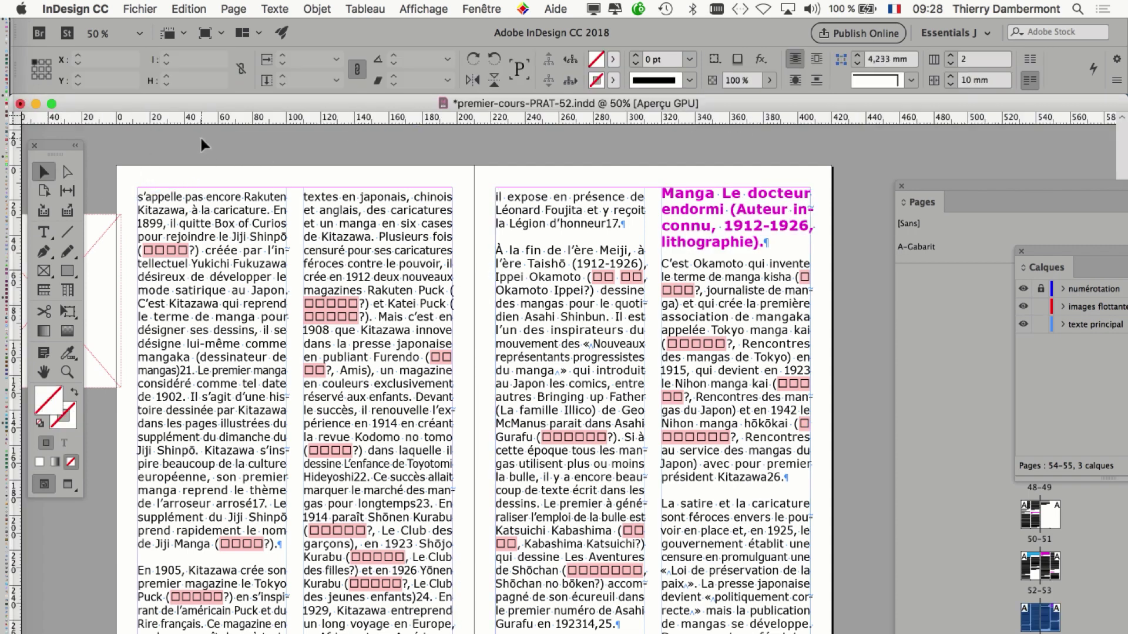
left_click(274, 8)
left_click(353, 210)
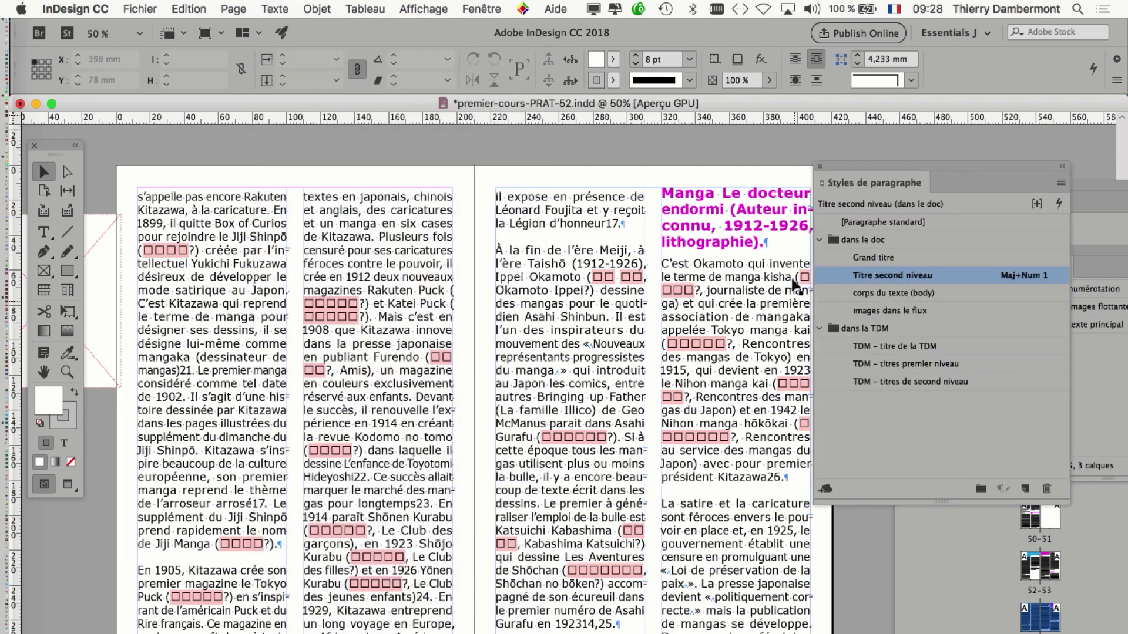
left_click_drag(840, 168, 555, 139)
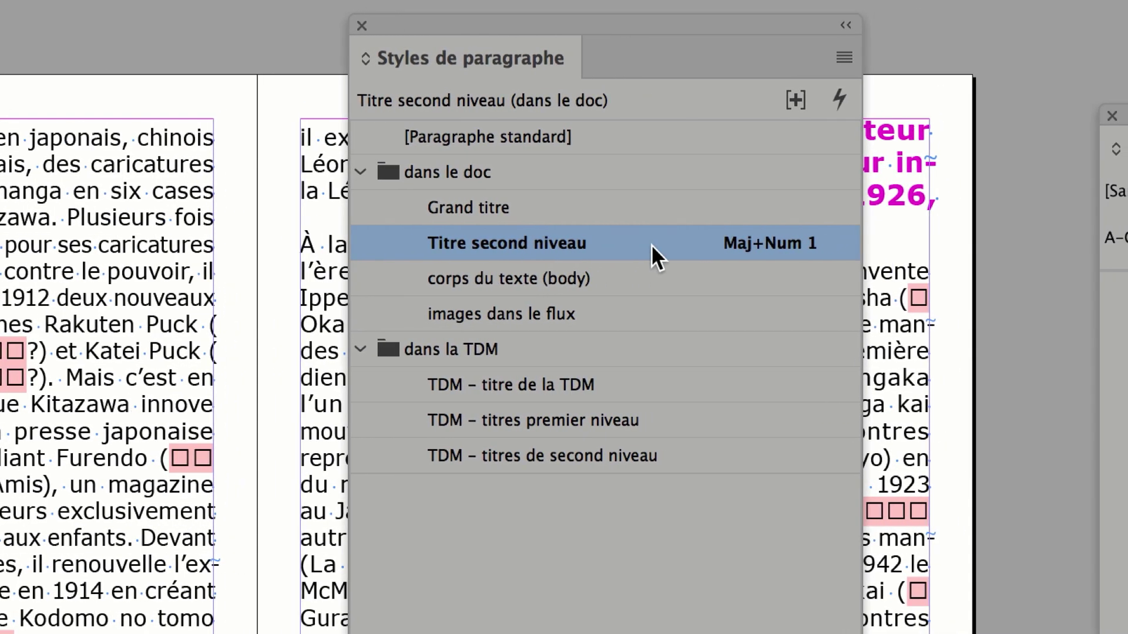
double_click(651, 244)
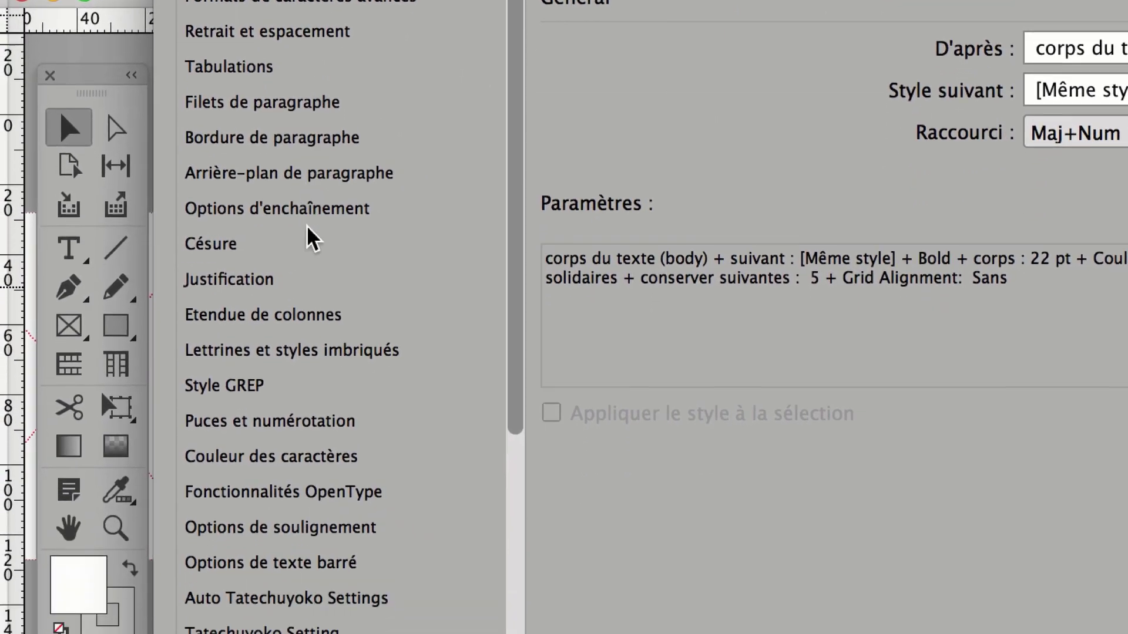
left_click(309, 221)
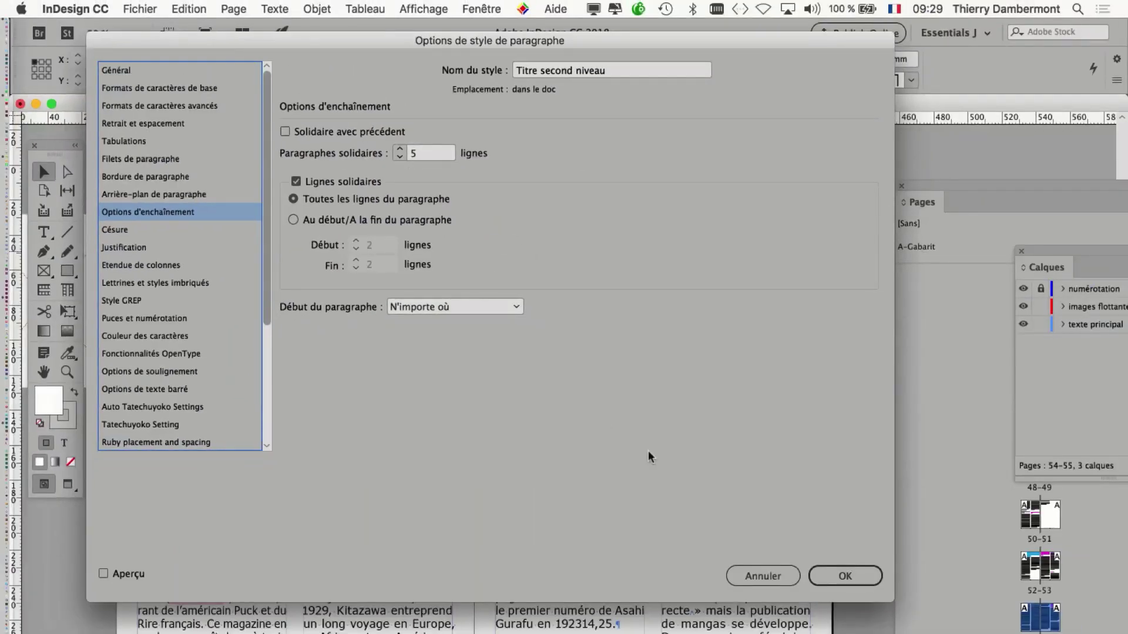
key("Return")
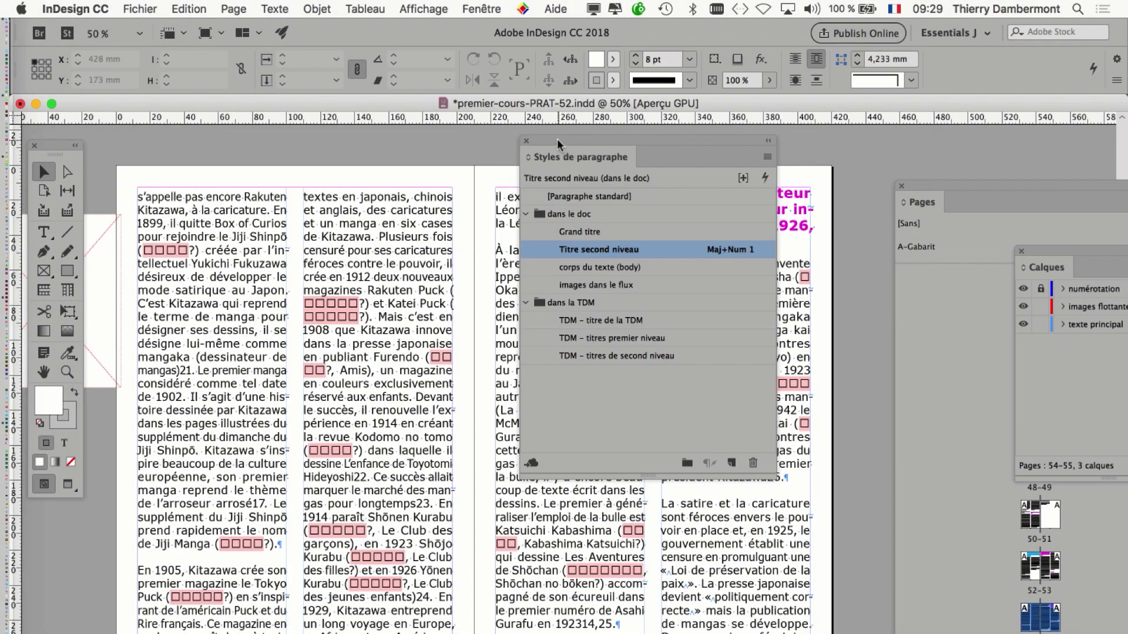
- Move the paragraph styles off the pages and save the document as a new version named premier-cours-PRAT-53.indd
left_click_drag(559, 152, 876, 154)
scroll(591, 393, "up", 10)
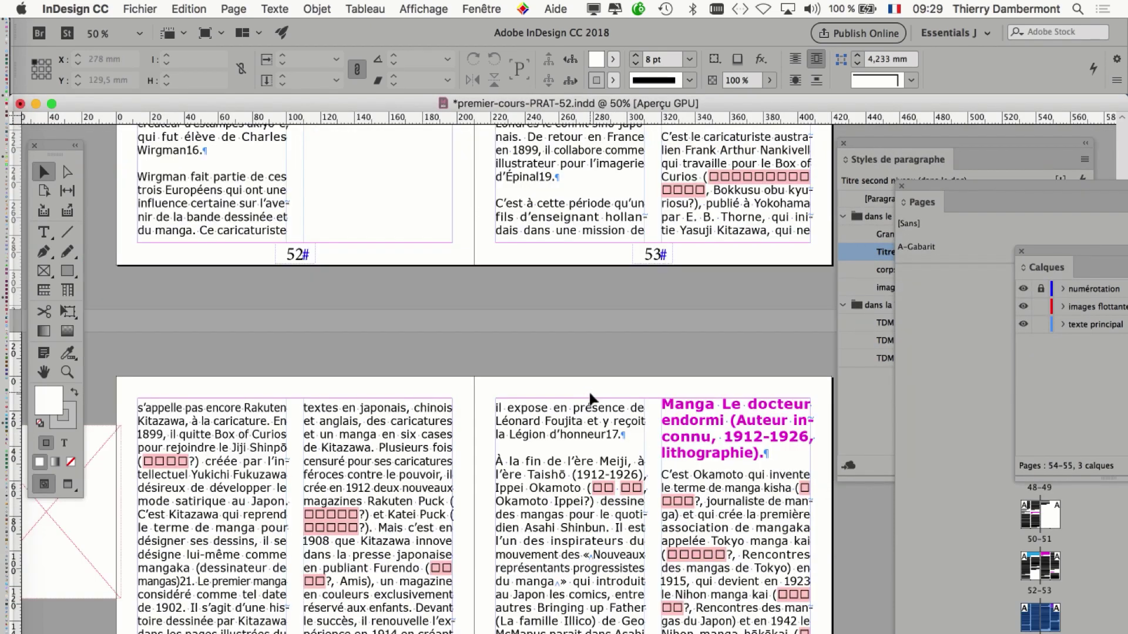
left_click(140, 9)
left_click(176, 117)
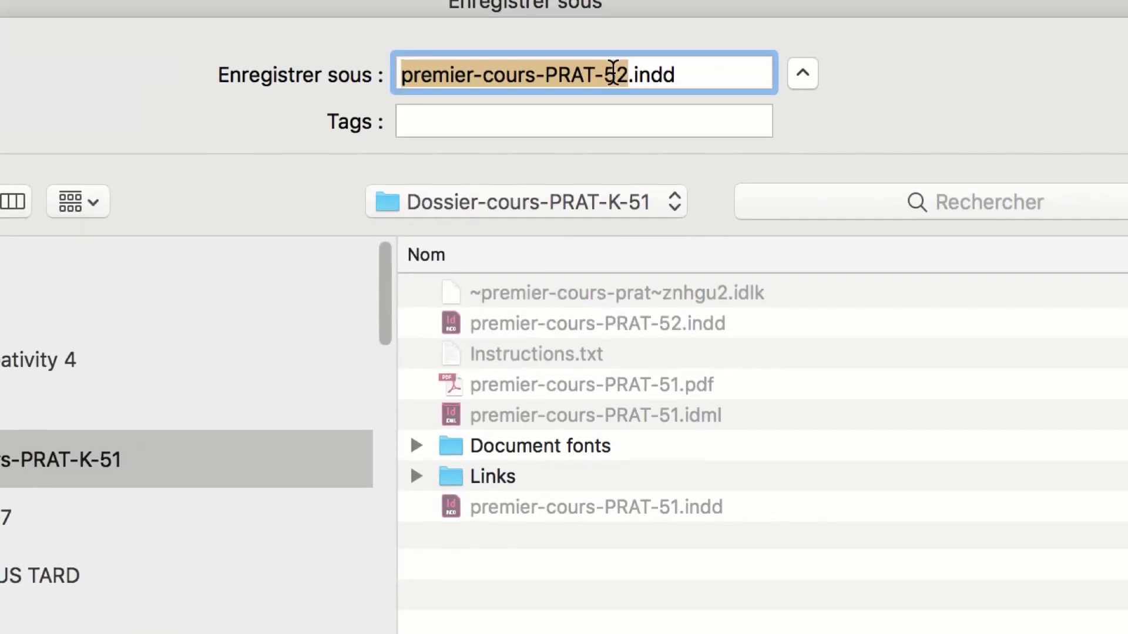
left_click(613, 72)
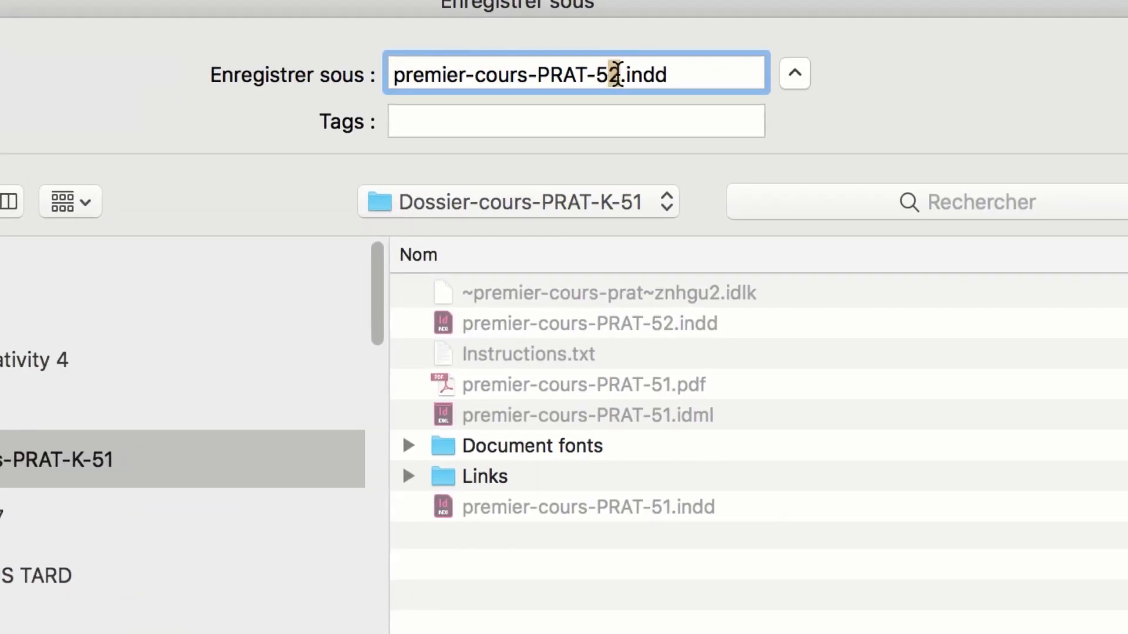
key("Delete")
type("3")
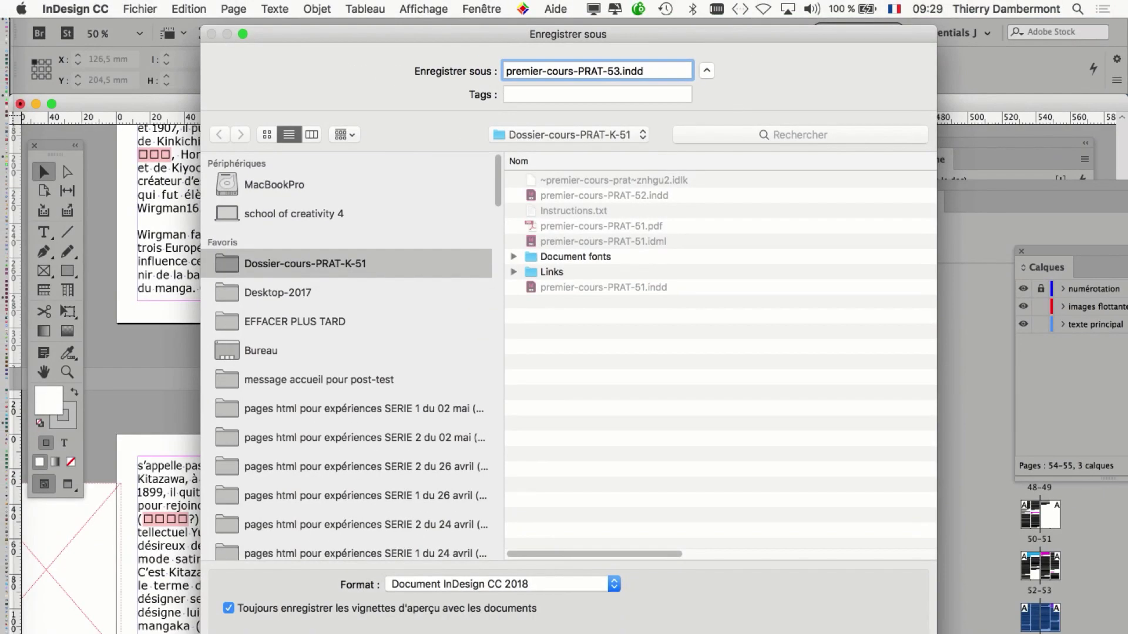
key("Return")
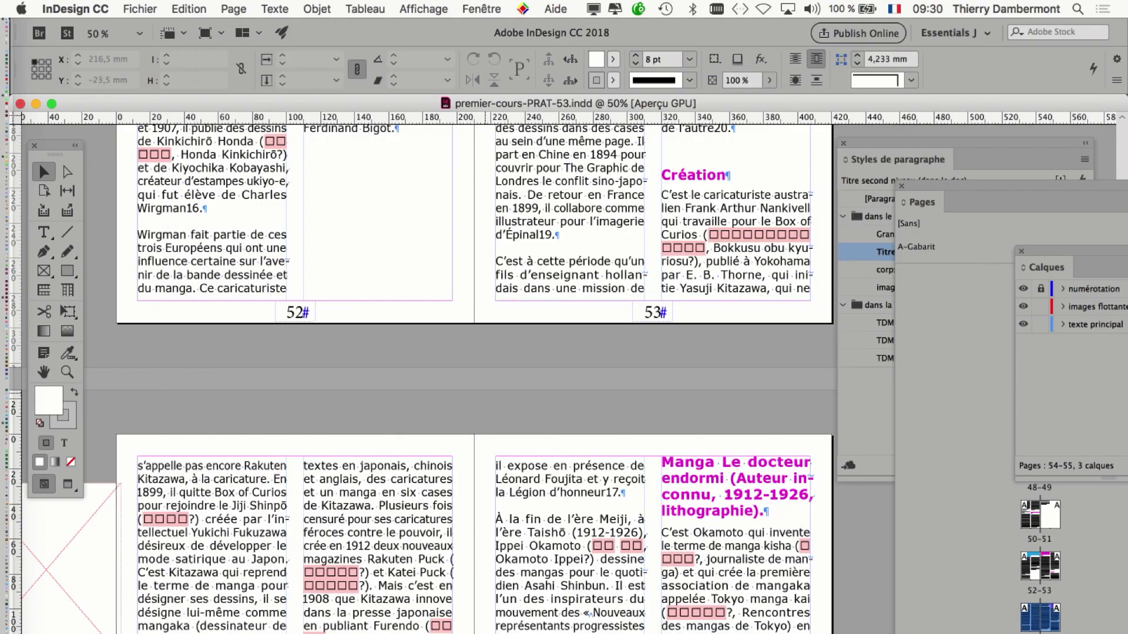
- Select the text frame of the “Cette semaine…” table of contents and update the table of contents
scroll(470, 323, "up", 10)
scroll(470, 352, "up", 15)
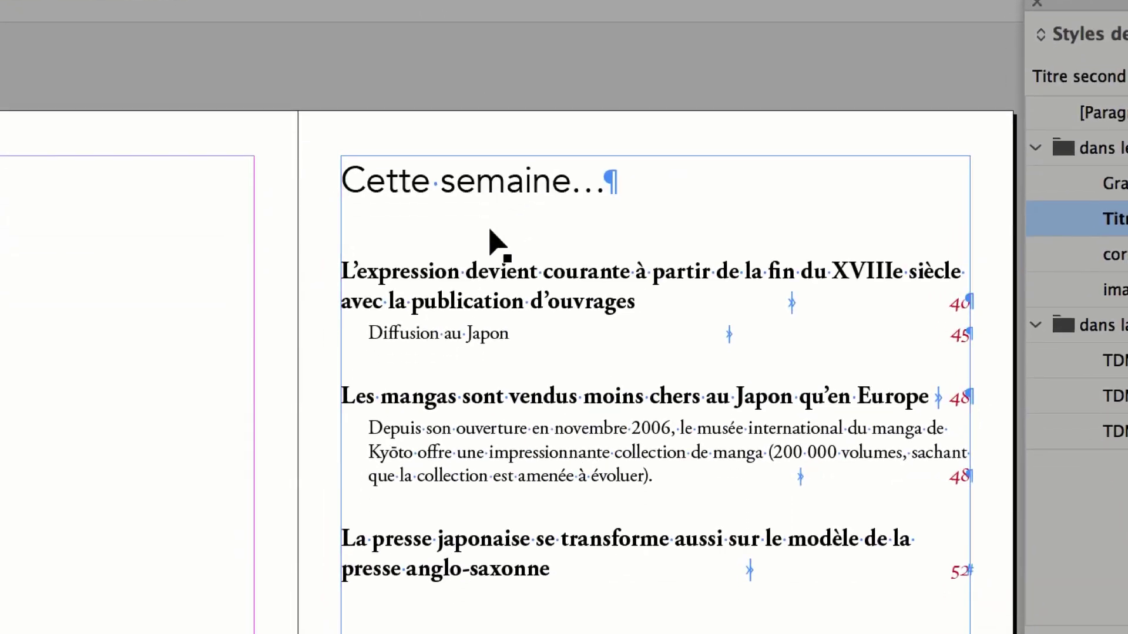
left_click(570, 264)
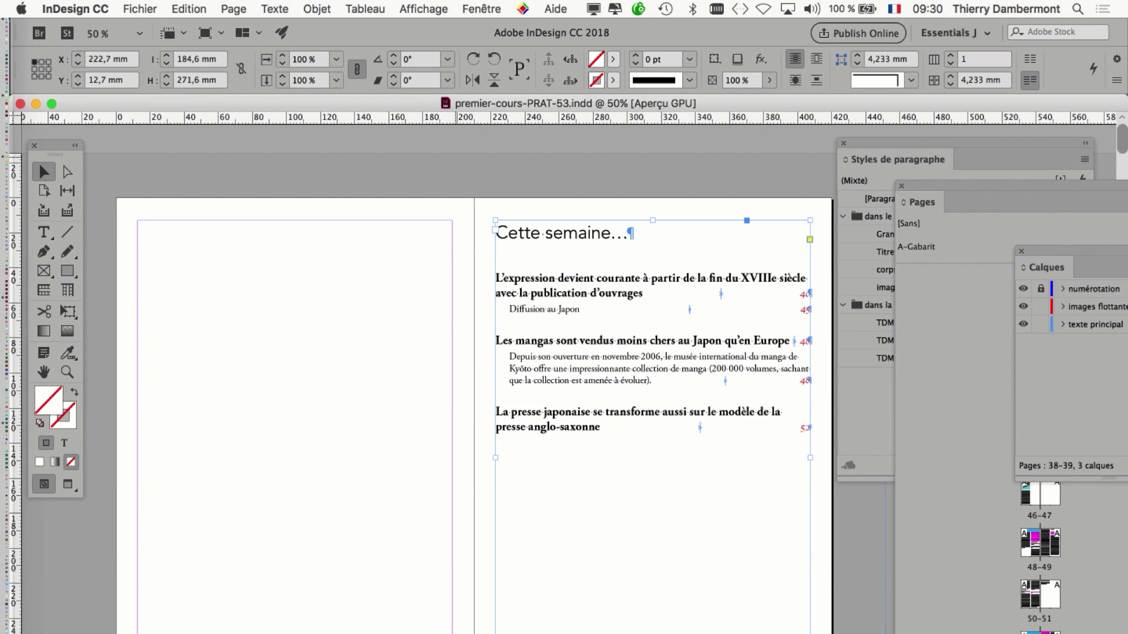
left_click(233, 9)
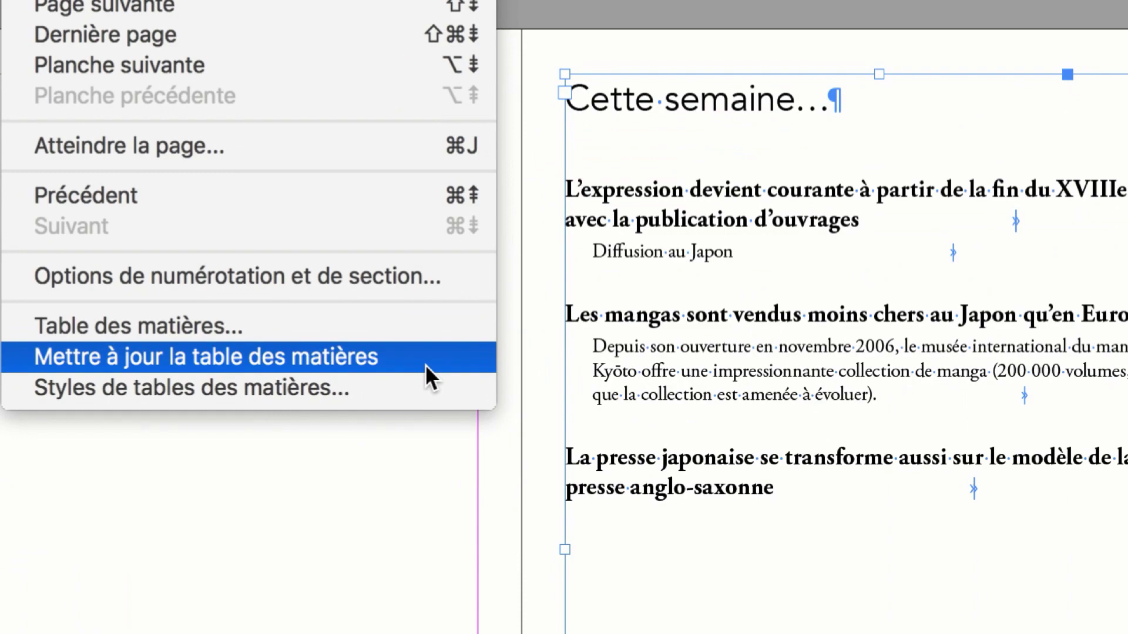
left_click(425, 364)
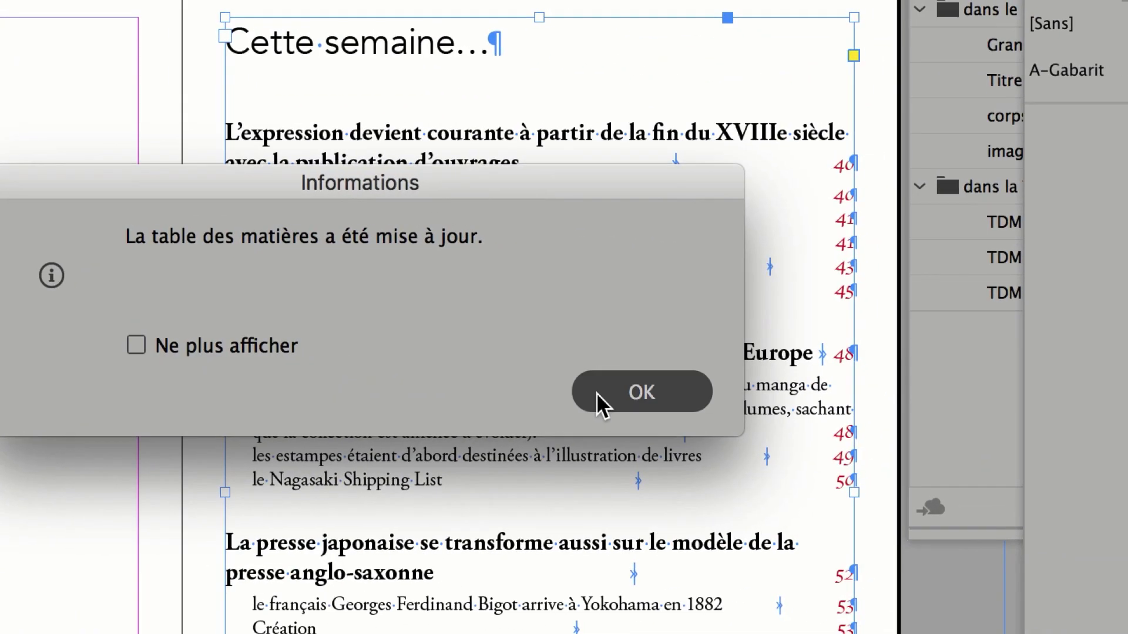
left_click(982, 450)
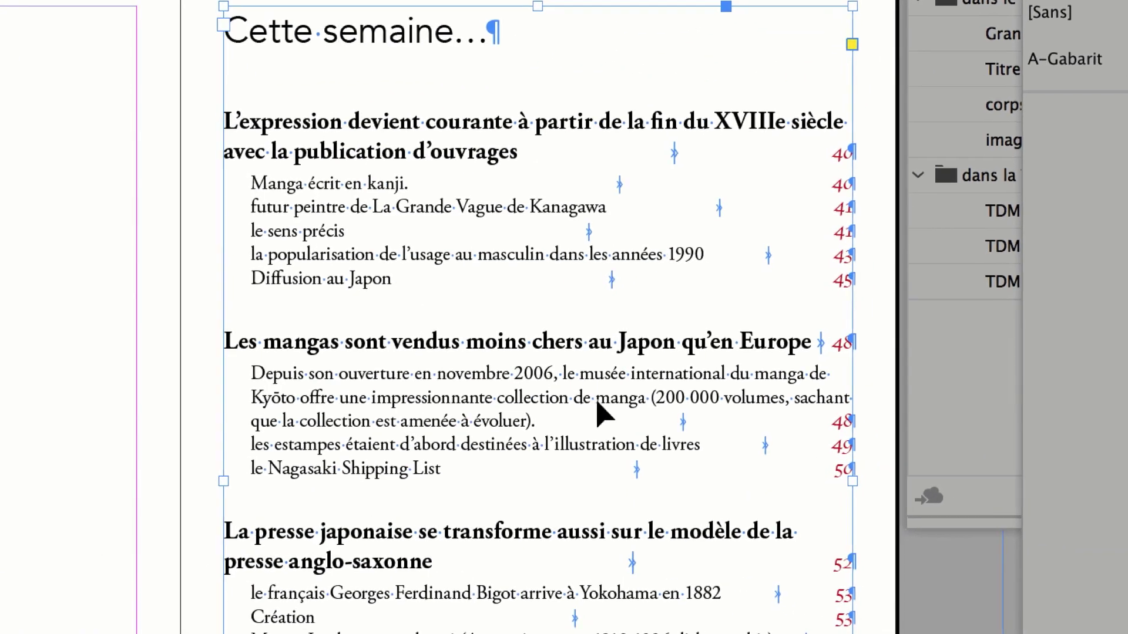